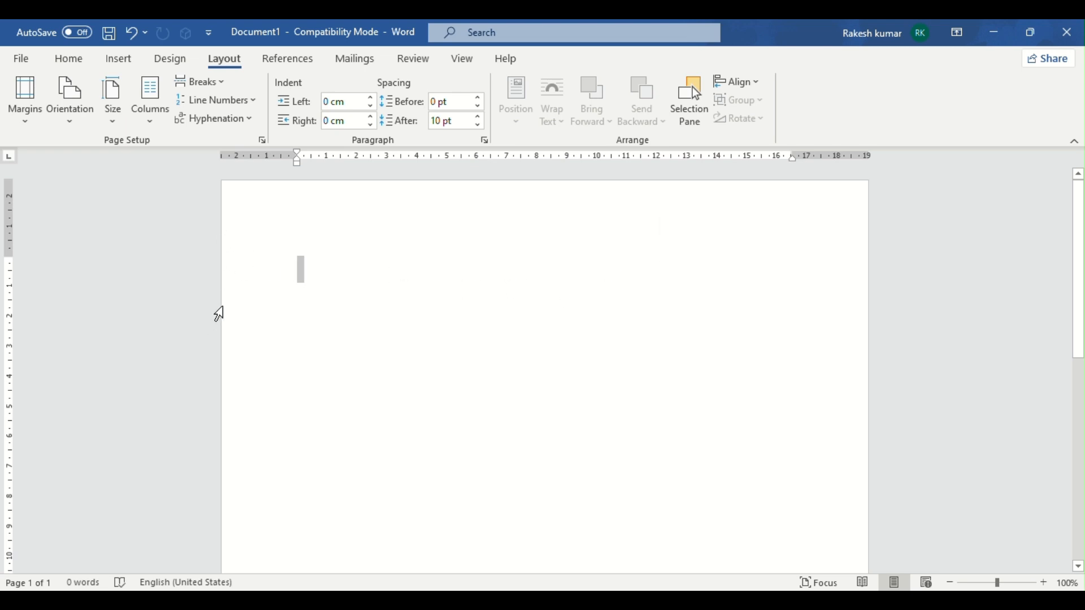
Try the last custom margin setting with 1.27 cm on all sides, and return the page to Normal margins.
scroll(644, 279, down, 10)
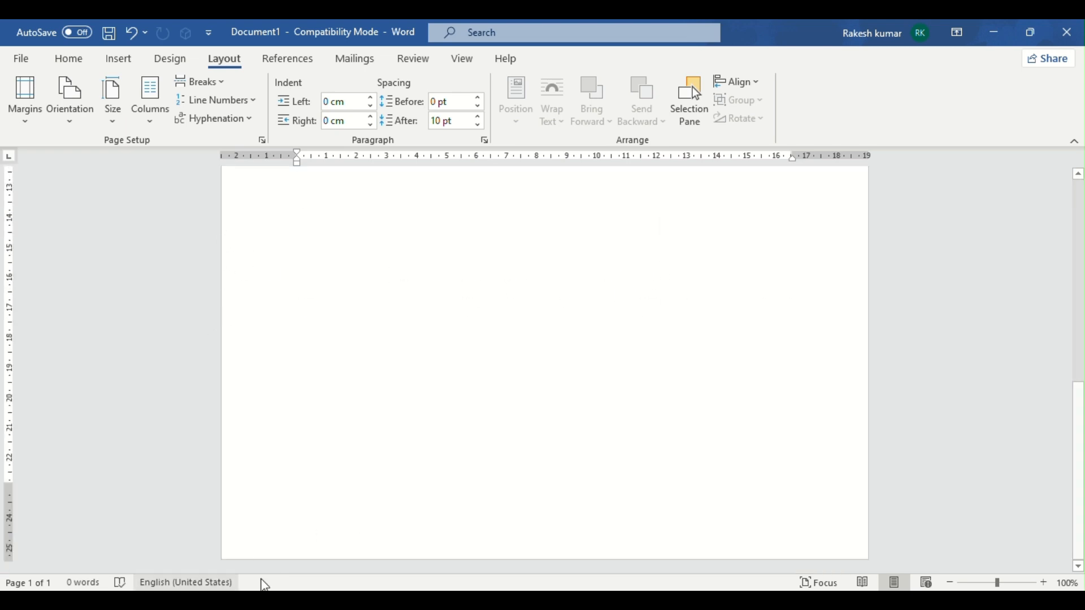
scroll(356, 506, up, 10)
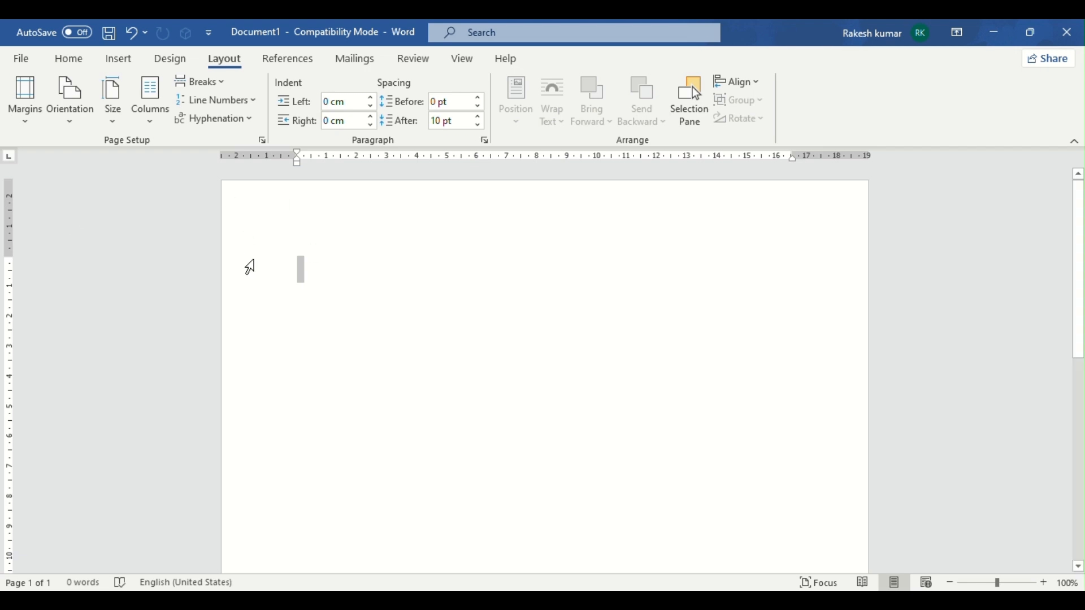
click(19, 124)
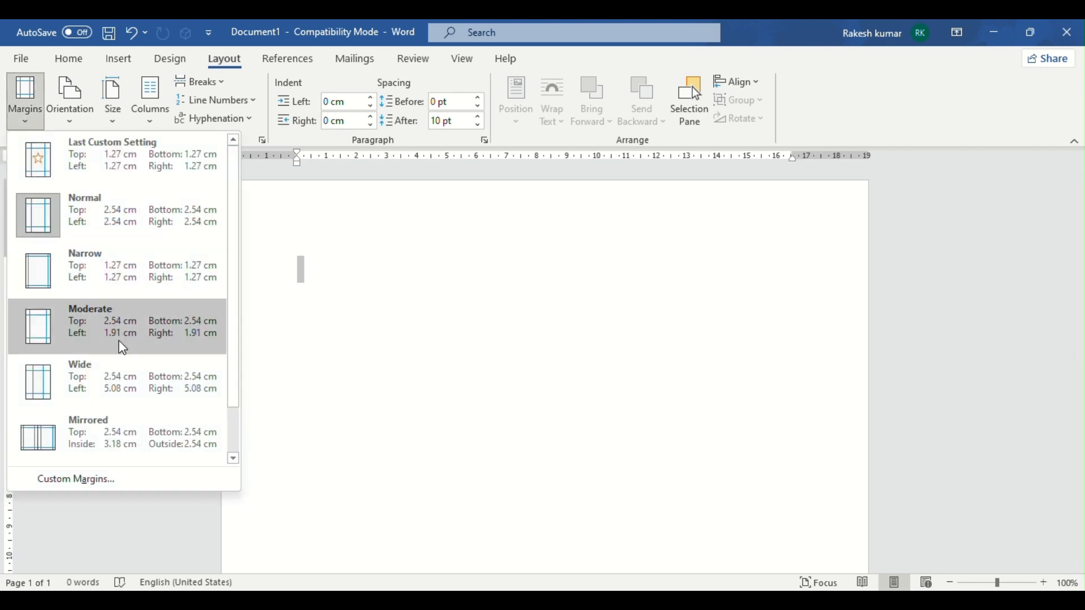
click(112, 164)
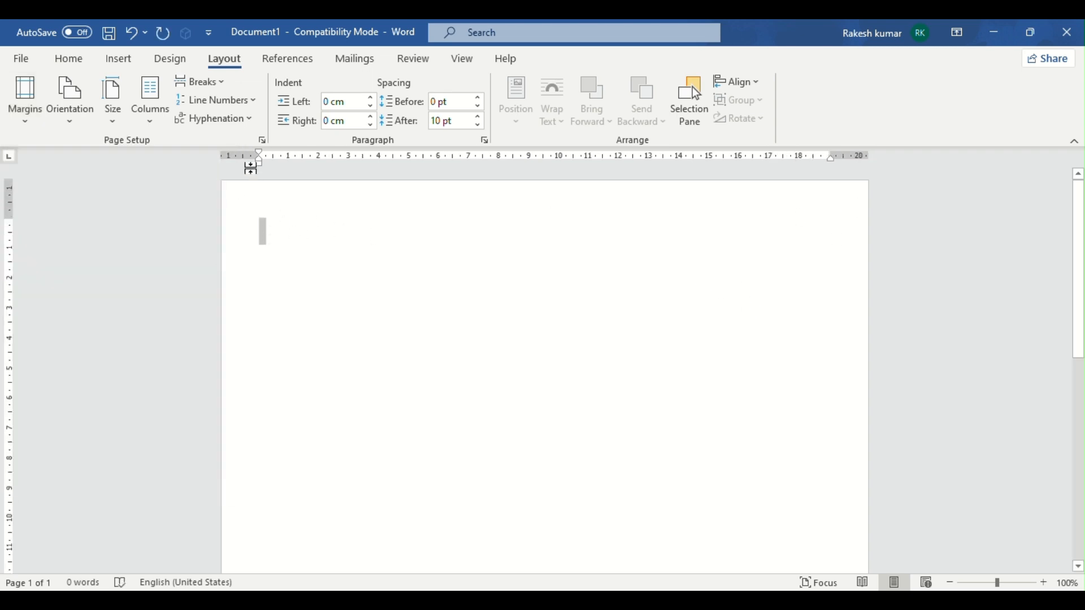
click(25, 107)
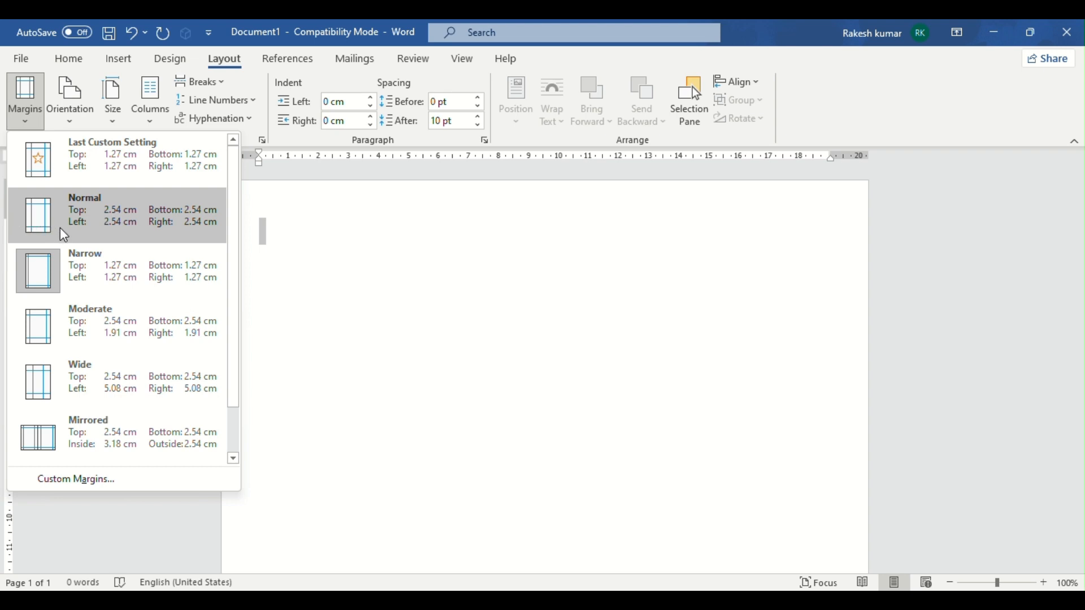
click(45, 220)
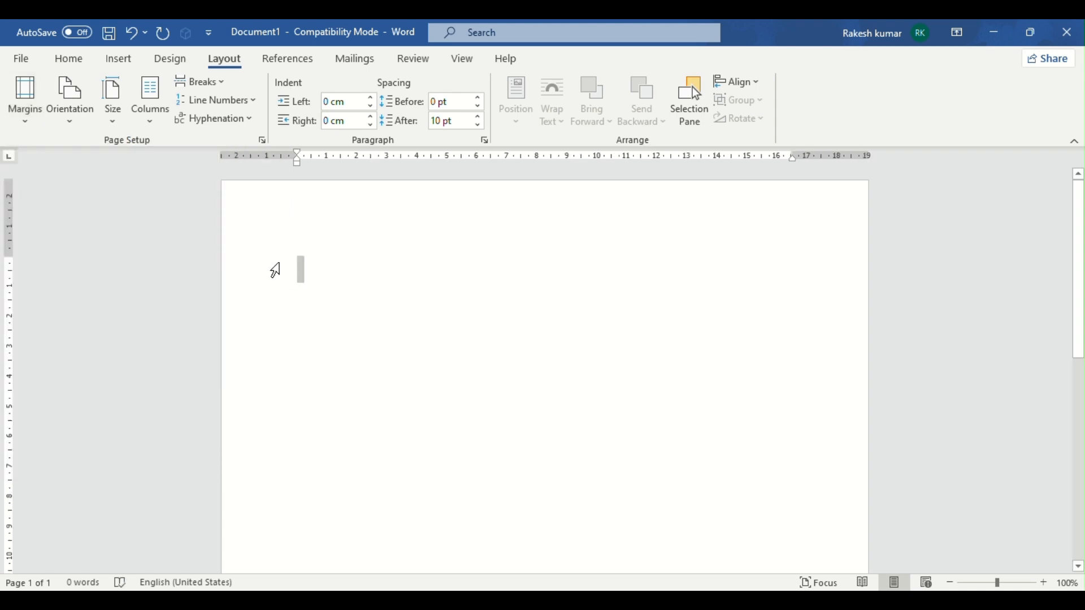
Try the Narrow margin preset on the page, followed by the Moderate preset.
click(22, 113)
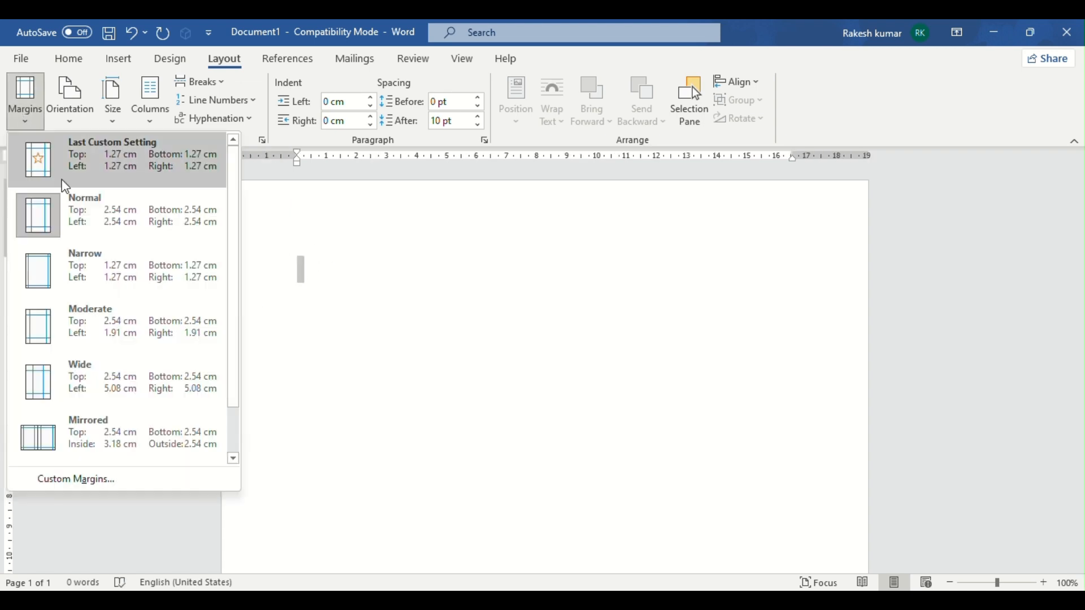
click(105, 270)
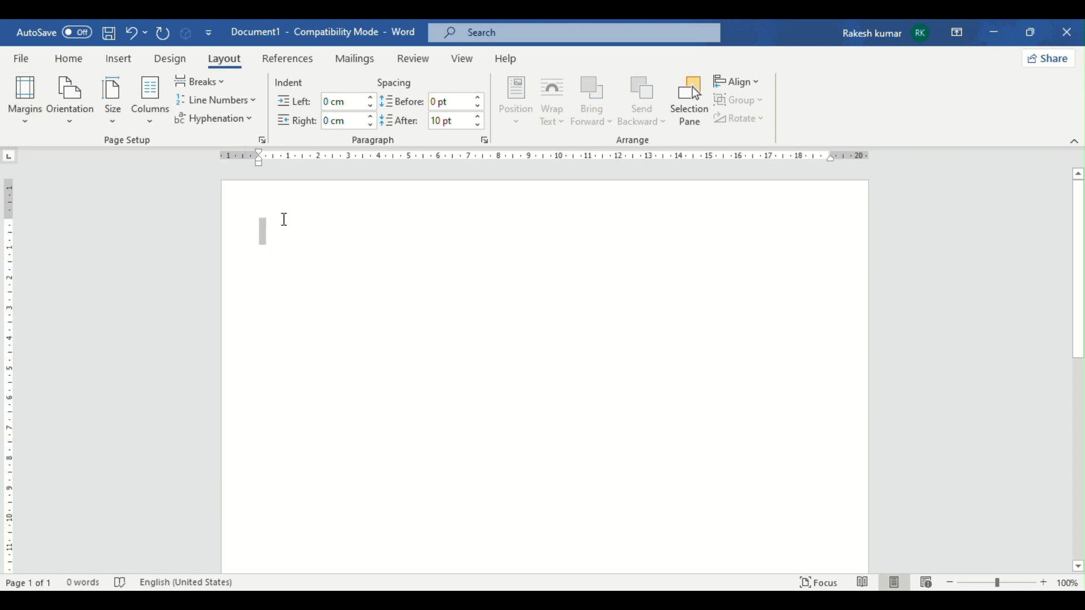
click(25, 97)
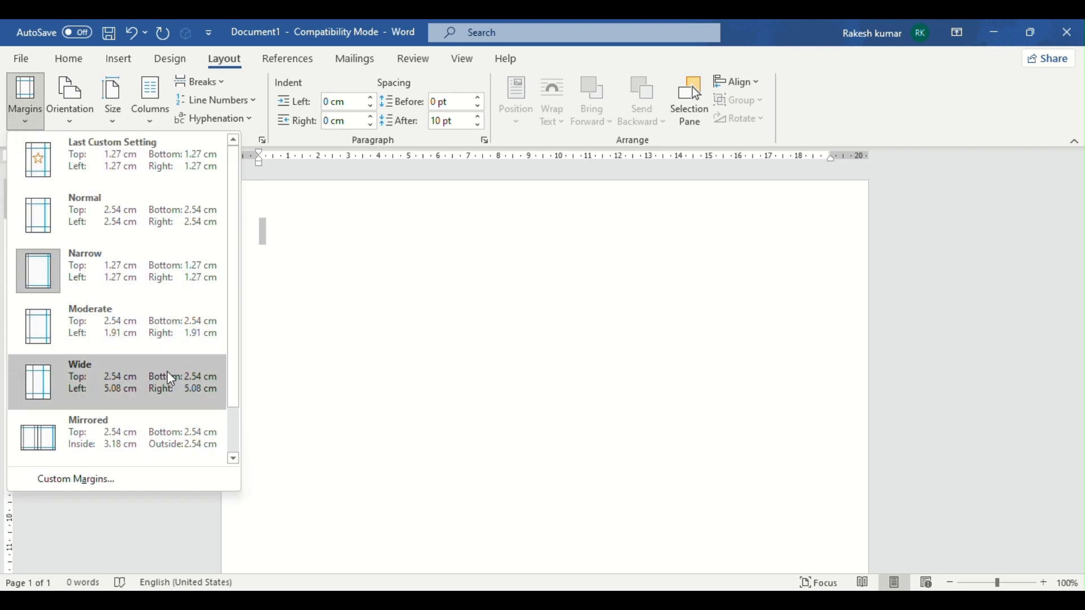
click(153, 335)
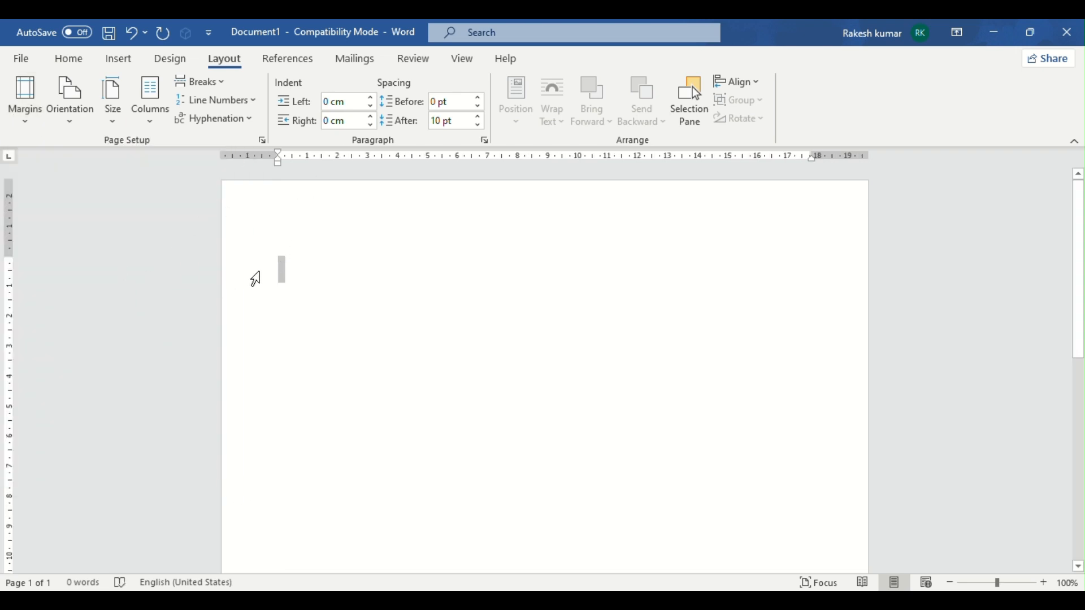
Try the Wide margin preset, and switch the page to the Mirrored preset.
click(34, 121)
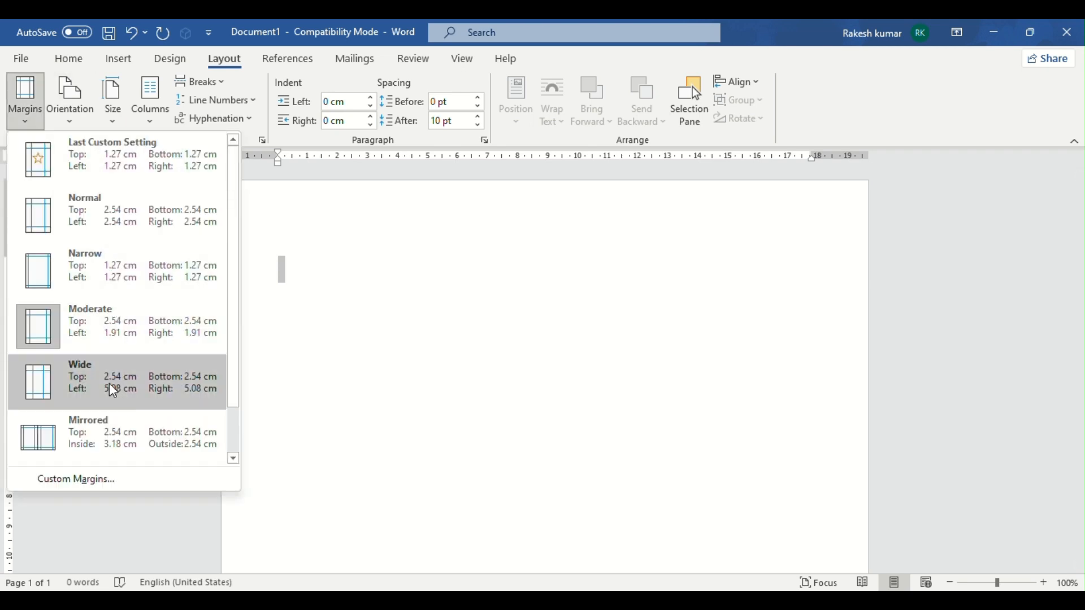
click(109, 383)
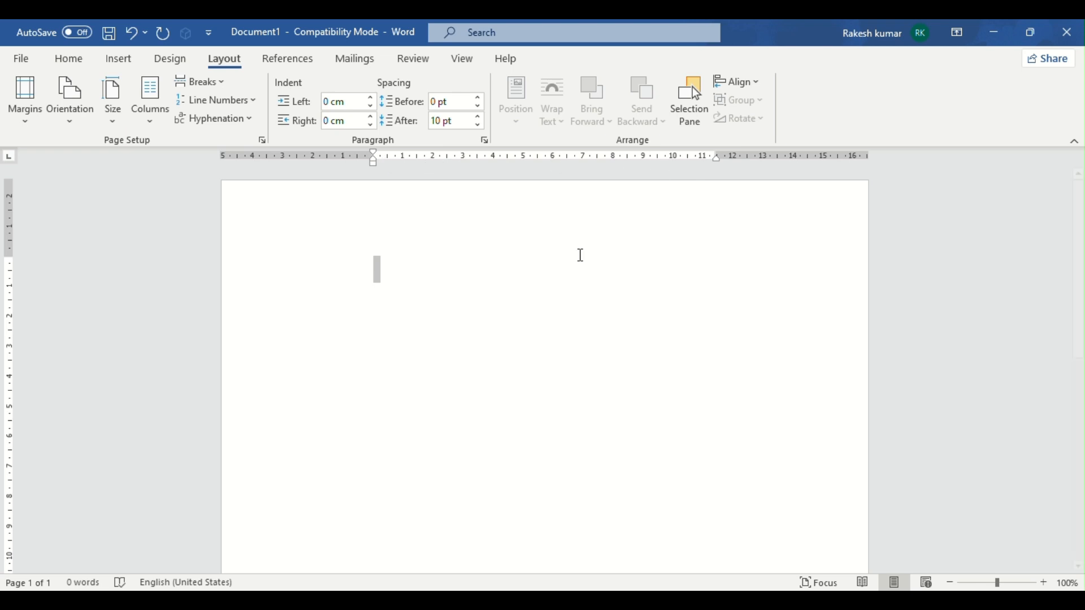
click(29, 122)
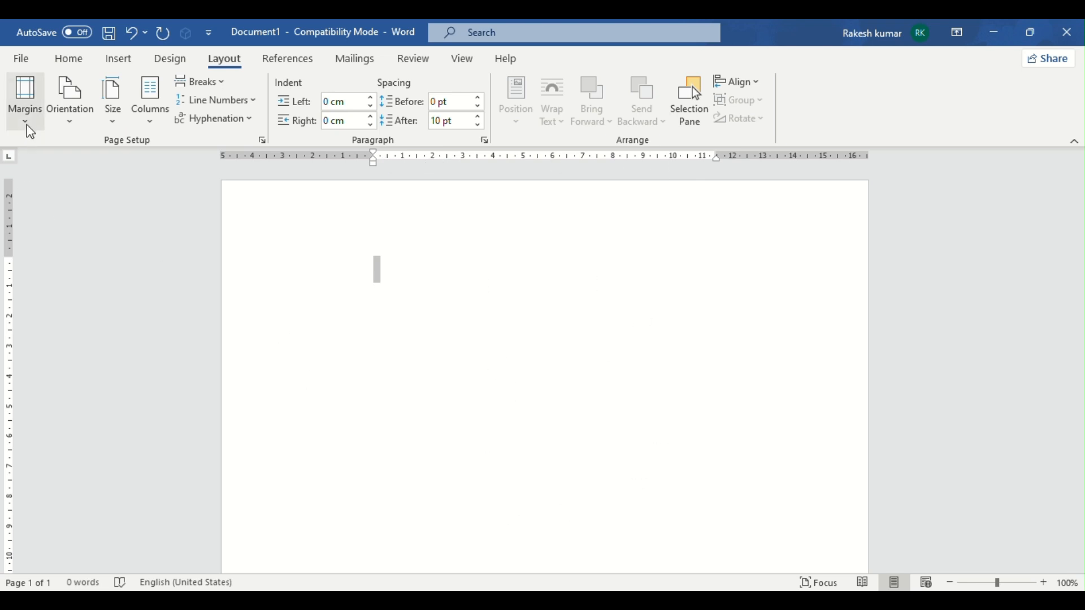
click(108, 441)
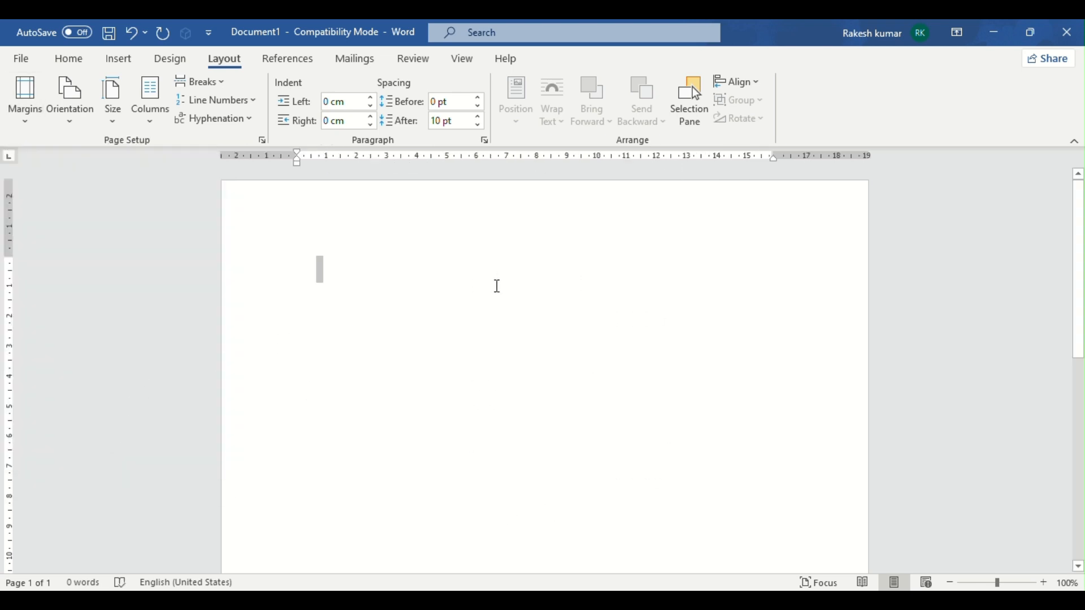
Set a custom top margin of 9.6 cm for the whole document.
click(29, 117)
scroll(127, 418, down, 1)
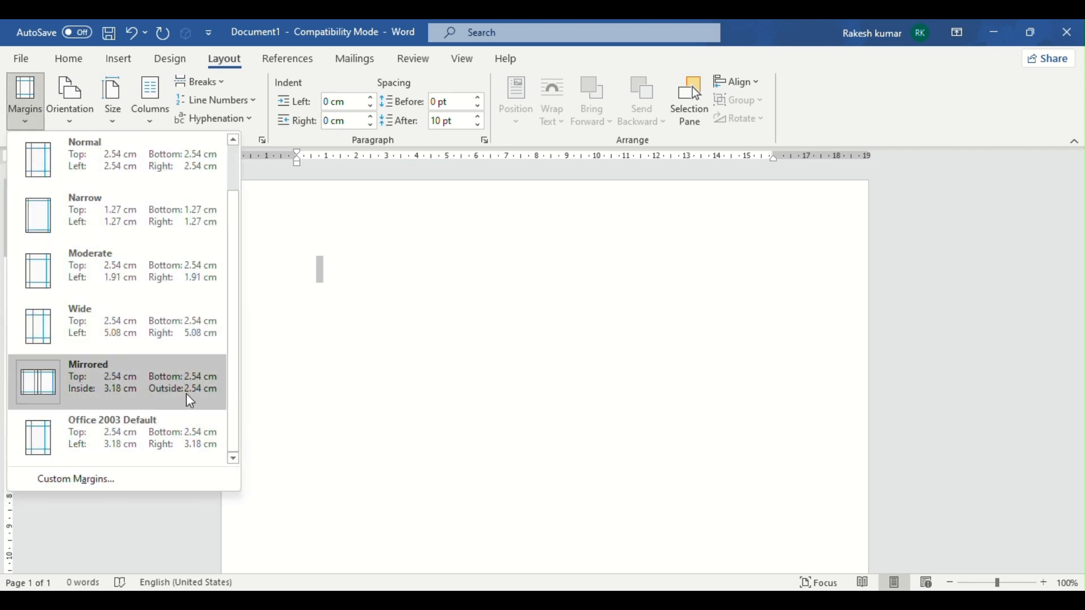
click(106, 479)
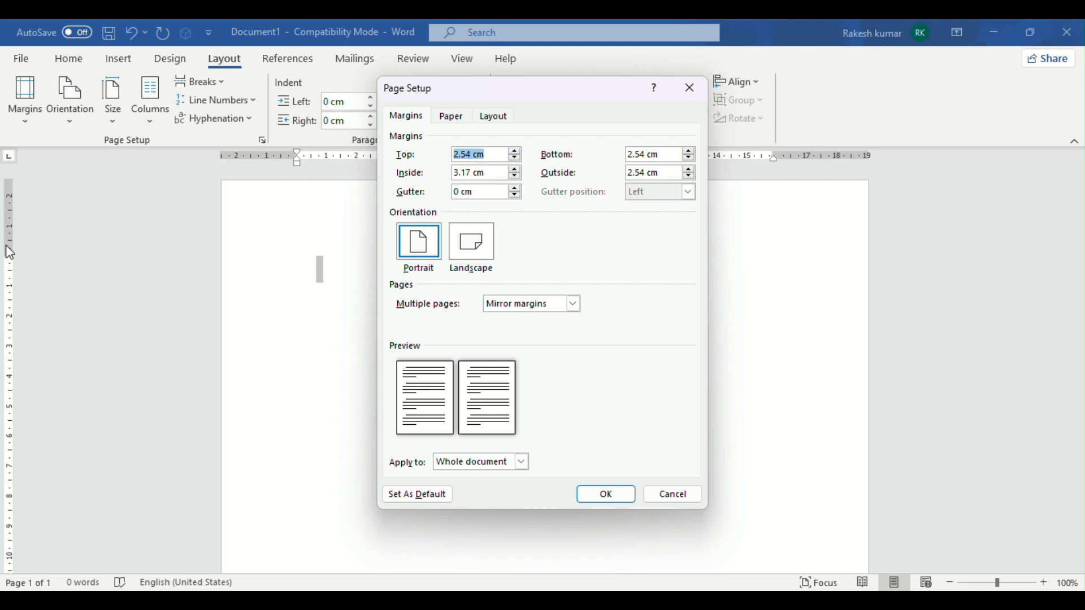
click(515, 151)
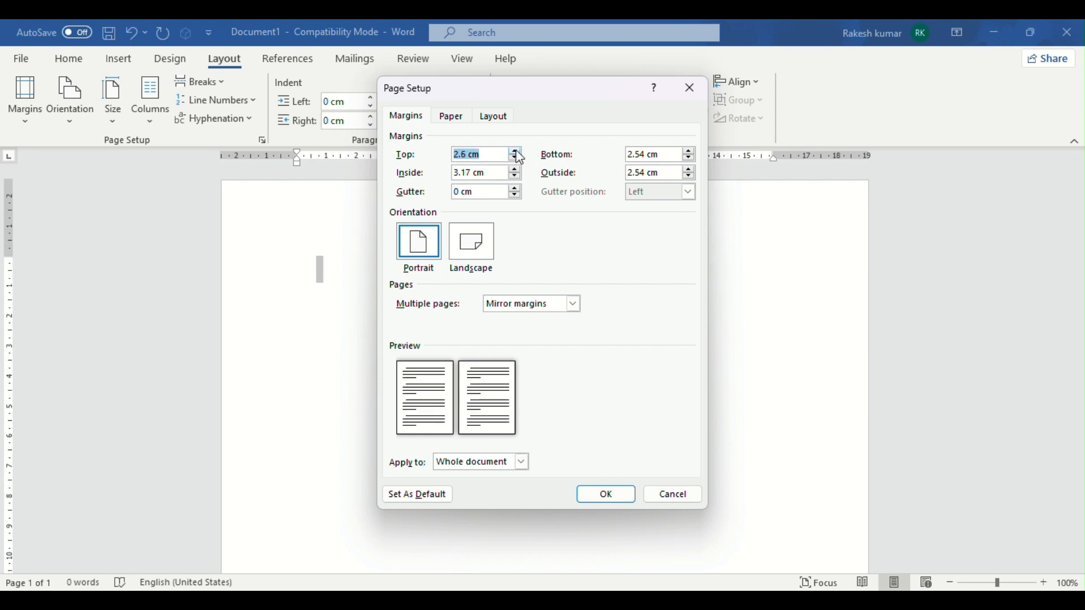
click(516, 151)
click(516, 152)
click(517, 151)
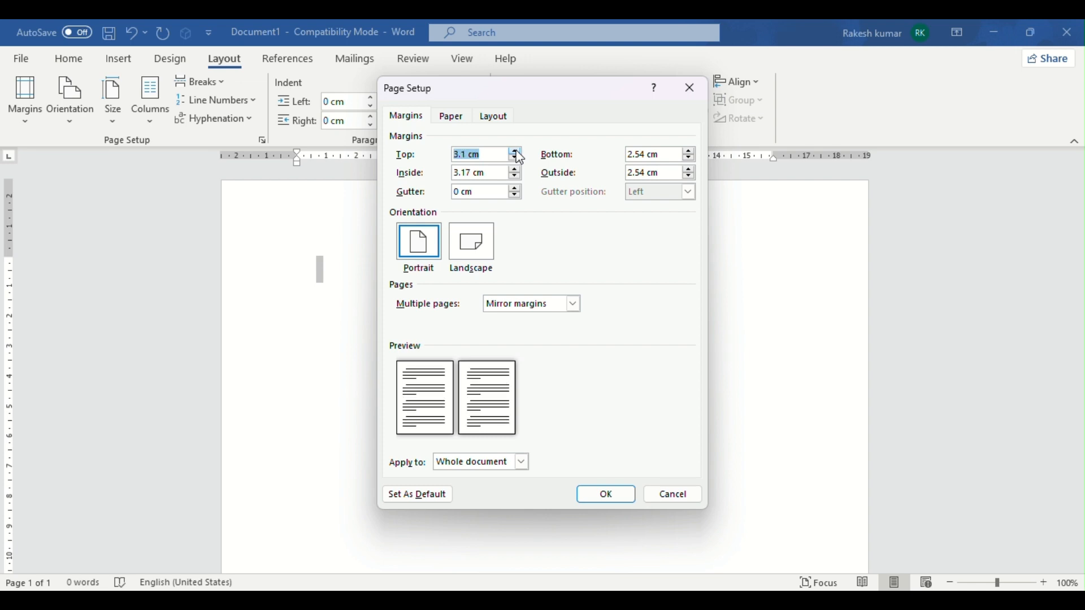
drag(517, 151, 518, 155)
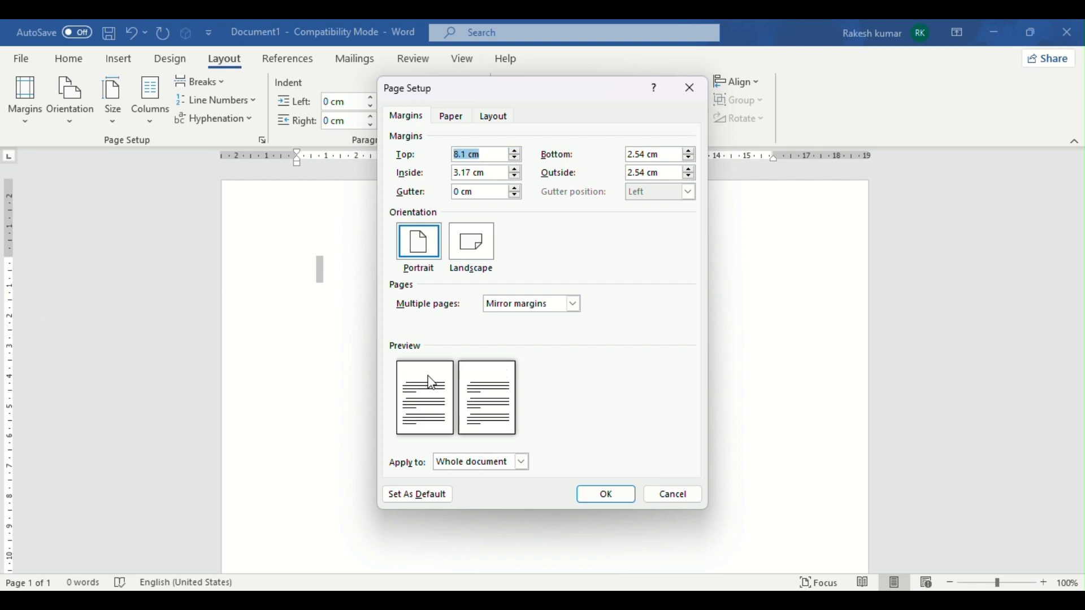
click(515, 151)
drag(516, 152, 517, 157)
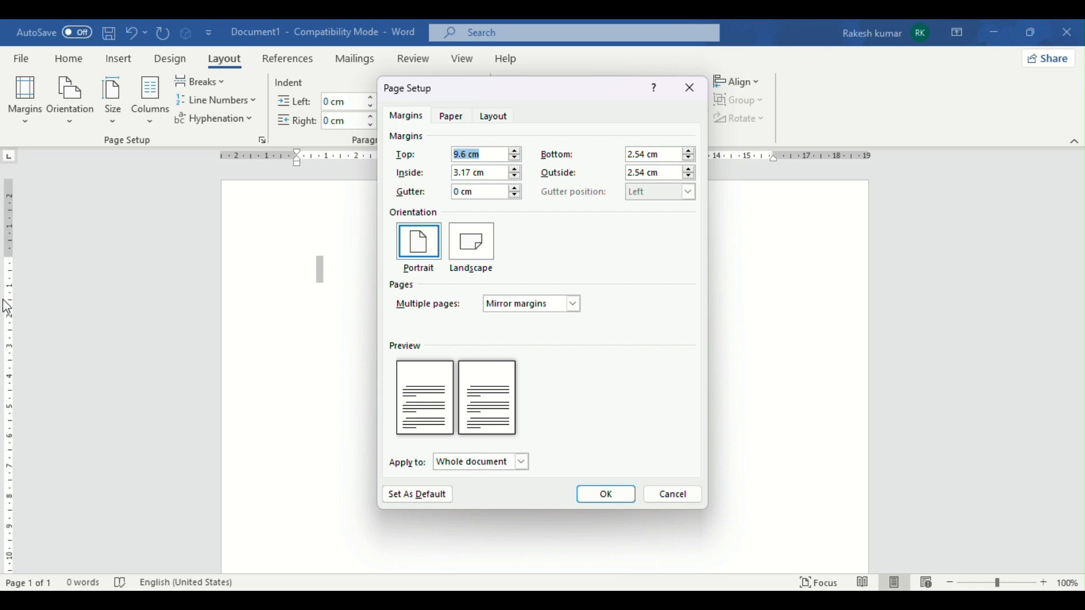
click(595, 503)
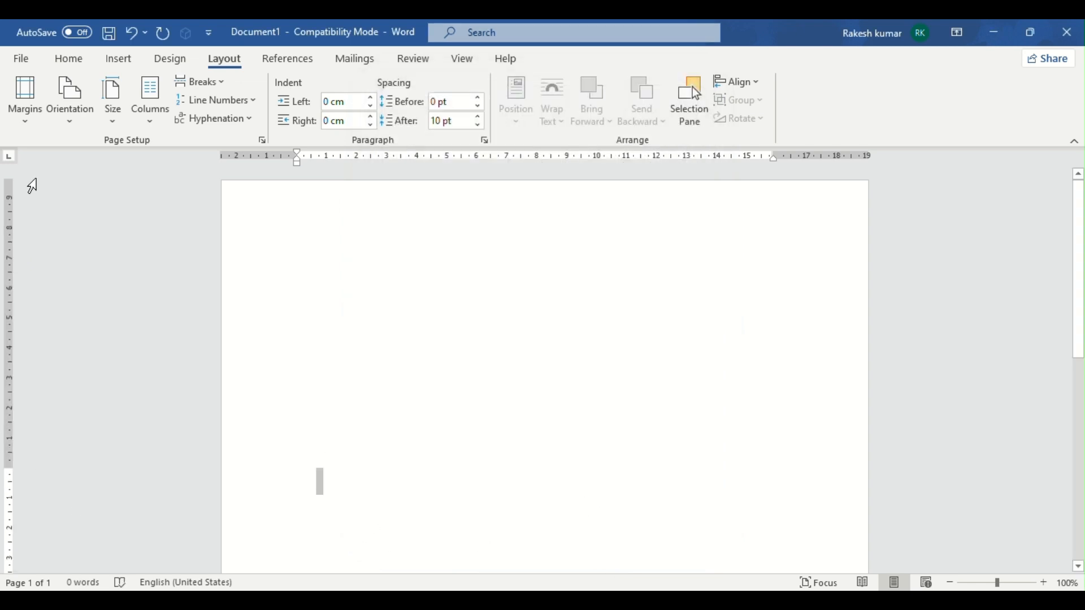
Set the custom top margin to 2 cm for the whole document.
click(24, 96)
click(110, 477)
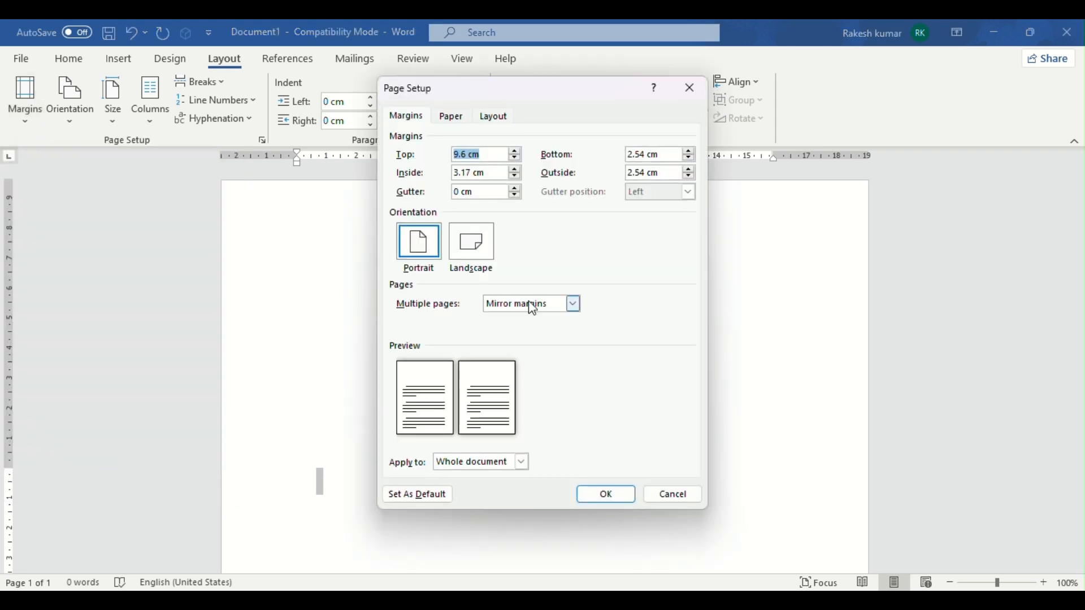
click(516, 158)
drag(516, 158, 516, 157)
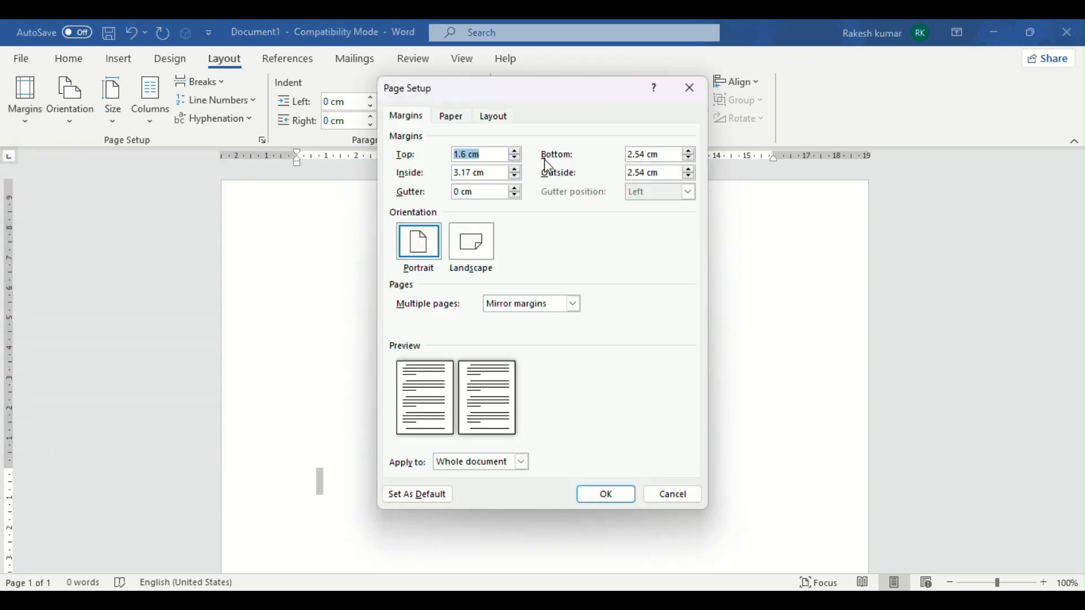
click(513, 150)
click(513, 150)
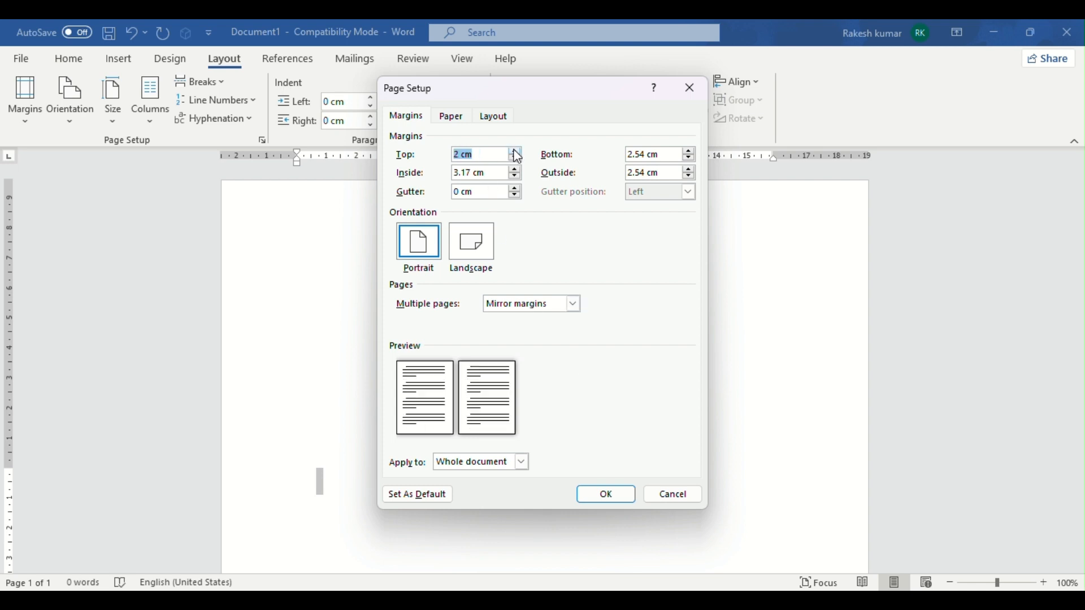
click(606, 495)
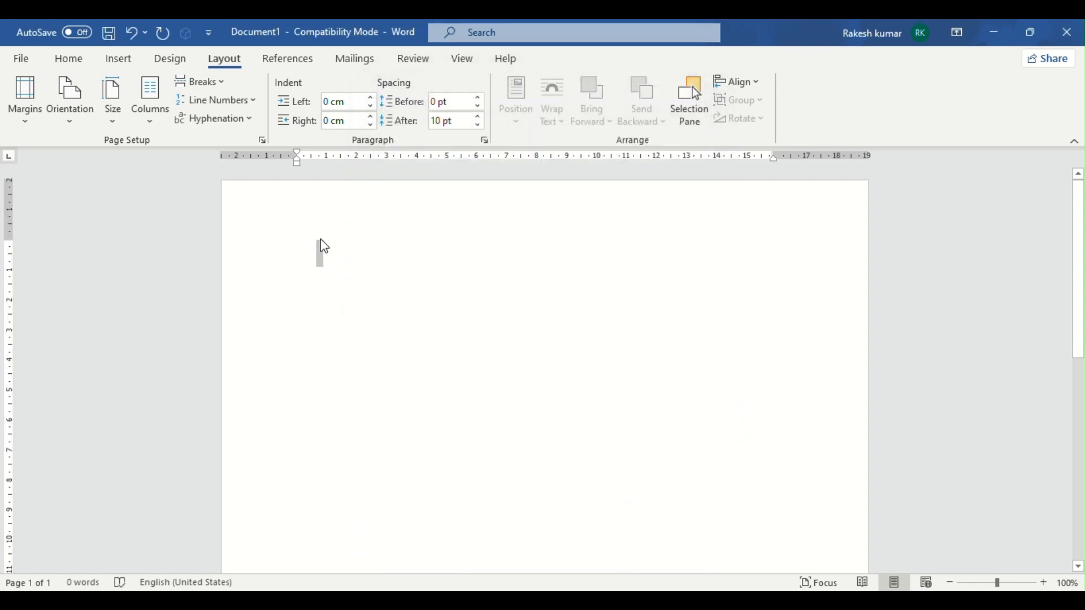
Review the custom margin fields in the page setup, and close them without making changes.
click(25, 101)
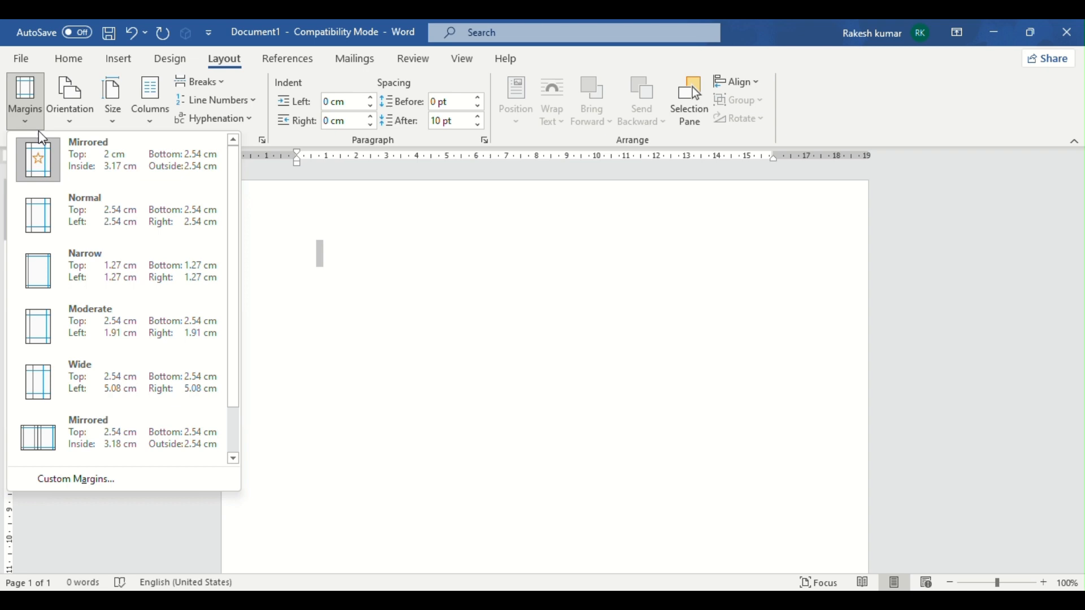
click(60, 477)
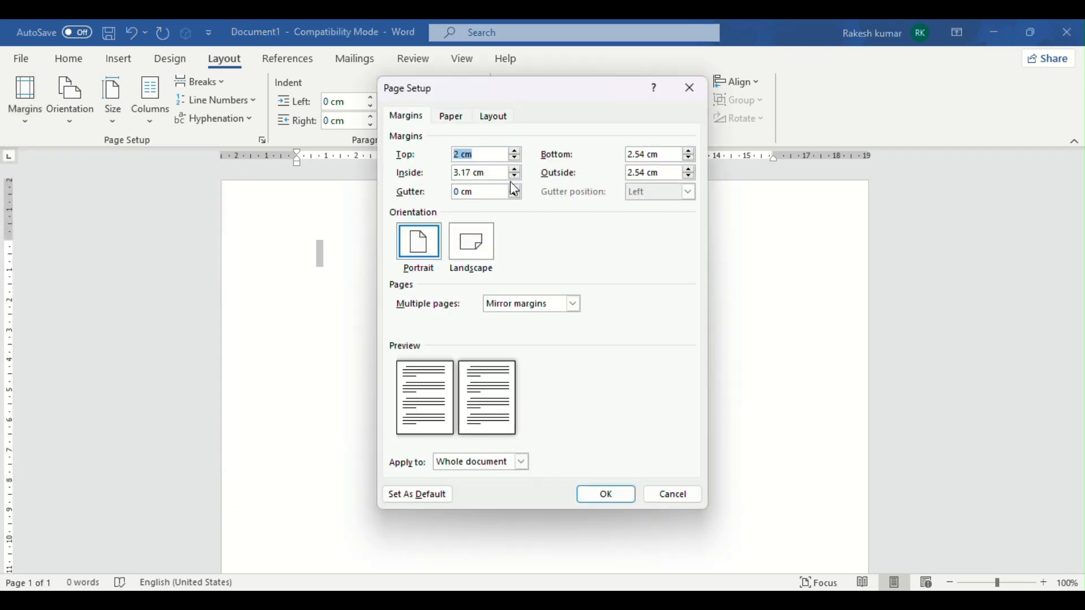
click(690, 503)
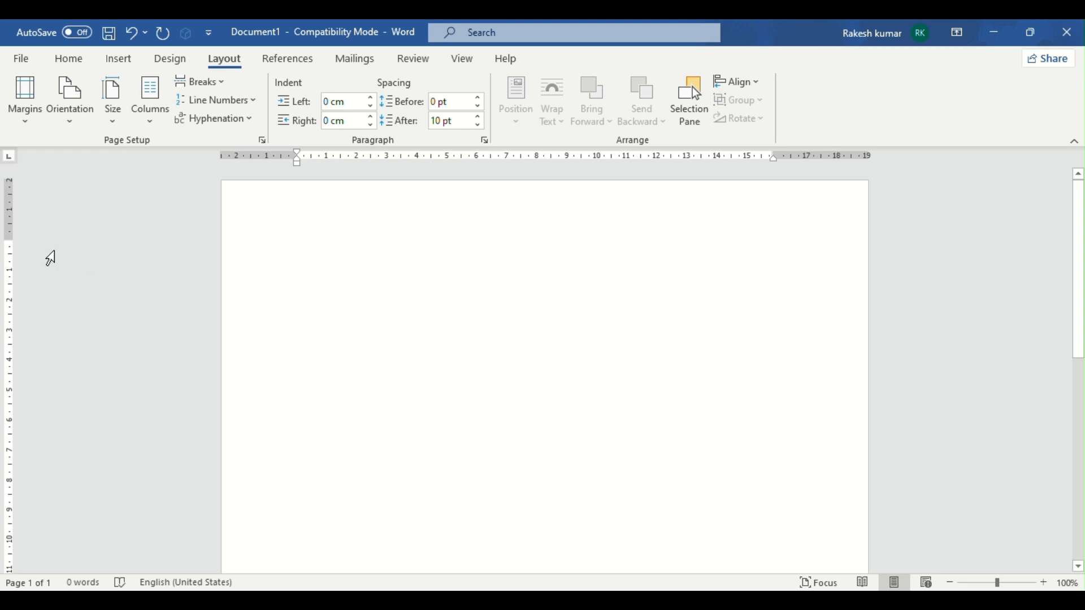
Reduce the top margin to about 1 cm and the bottom margin to about 1.4 cm directly on the vertical ruler.
drag(5, 241, 4, 210)
scroll(43, 429, down, 10)
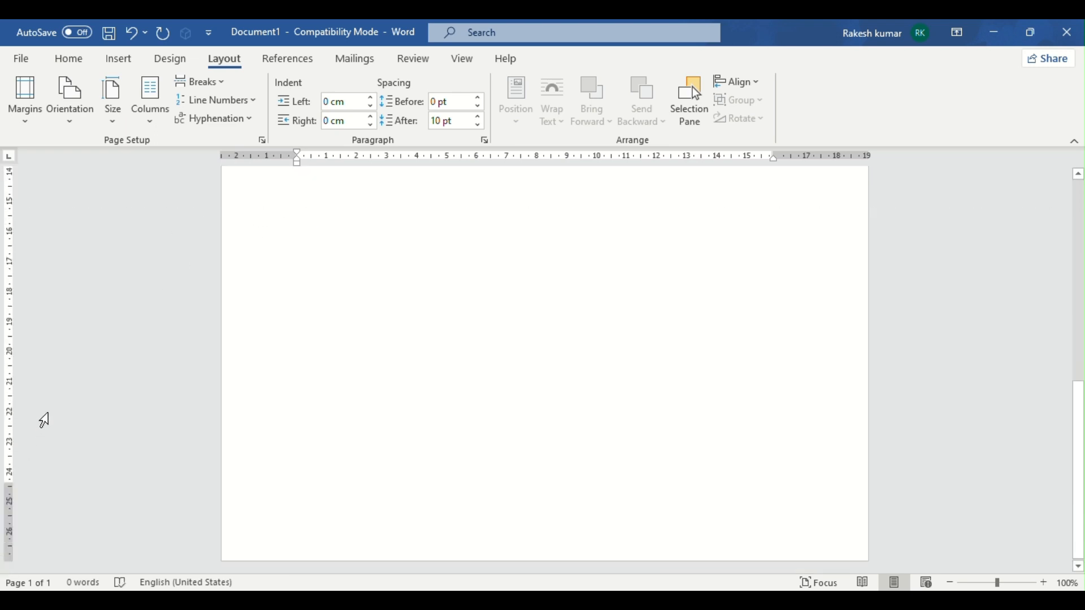
drag(8, 484, 7, 530)
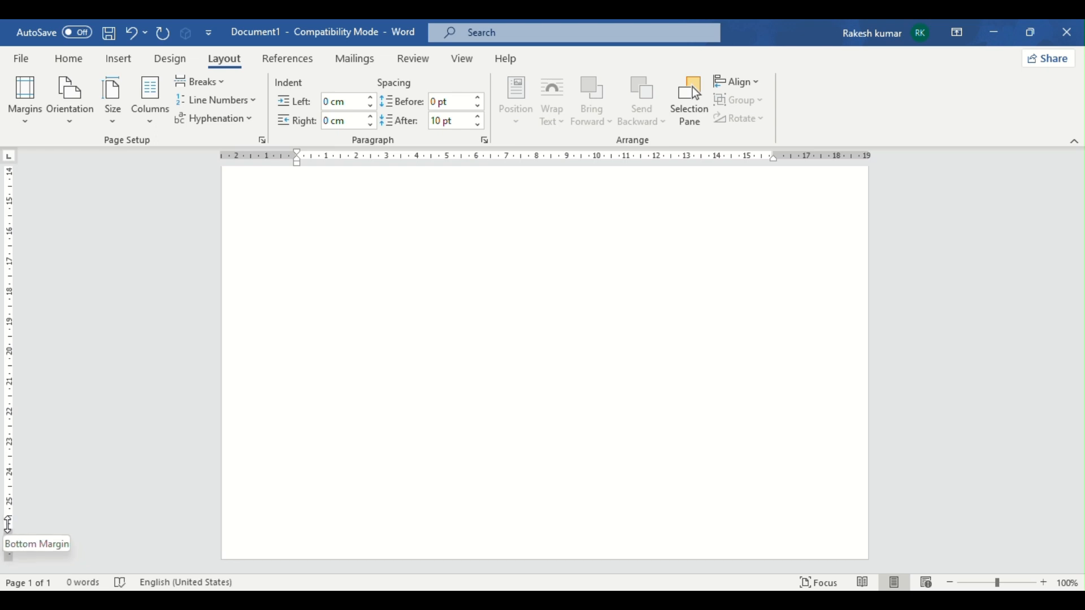
drag(7, 526, 7, 519)
scroll(97, 489, up, 10)
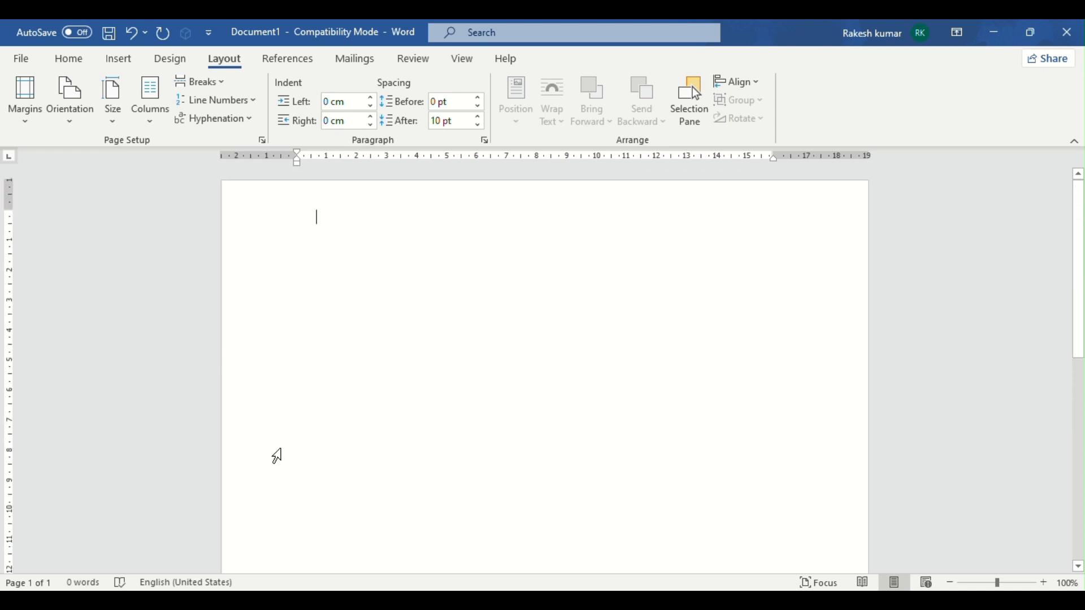
Change the page orientation to Landscape and look over the resized page.
click(74, 120)
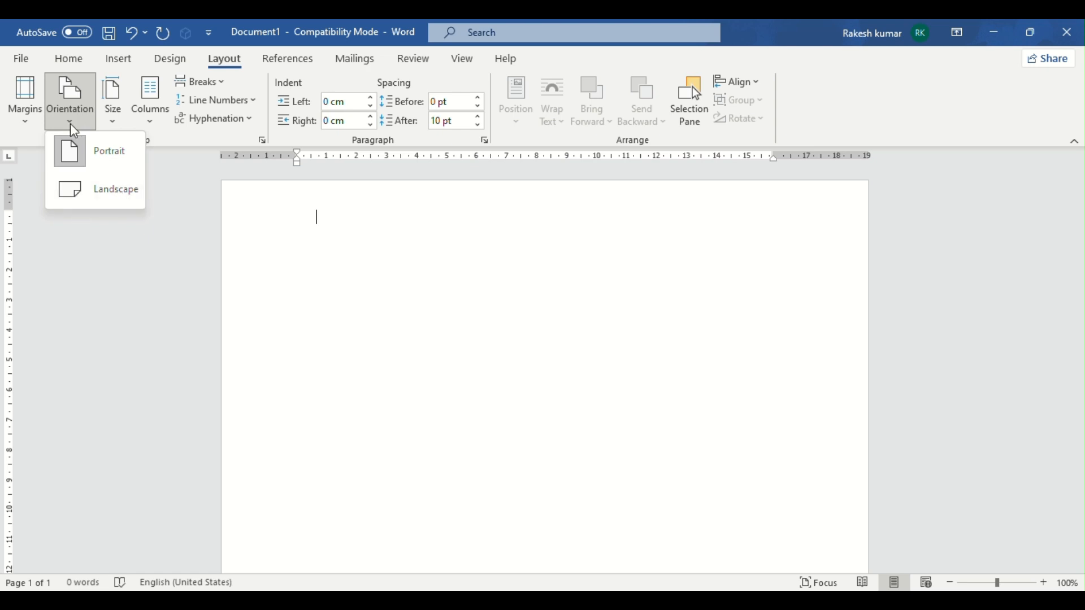
click(98, 190)
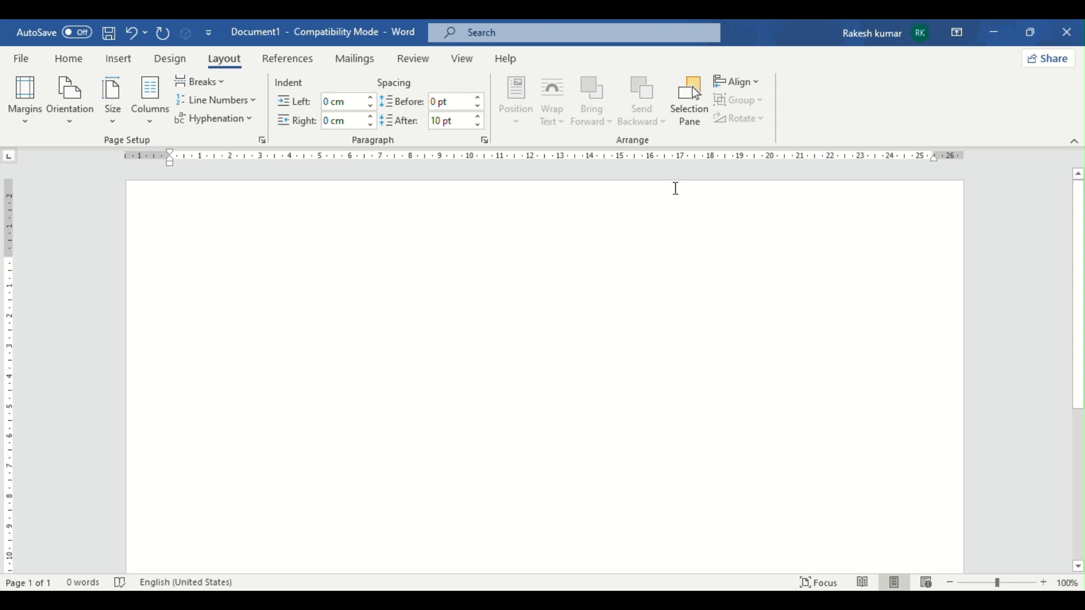
scroll(552, 324, down, 1)
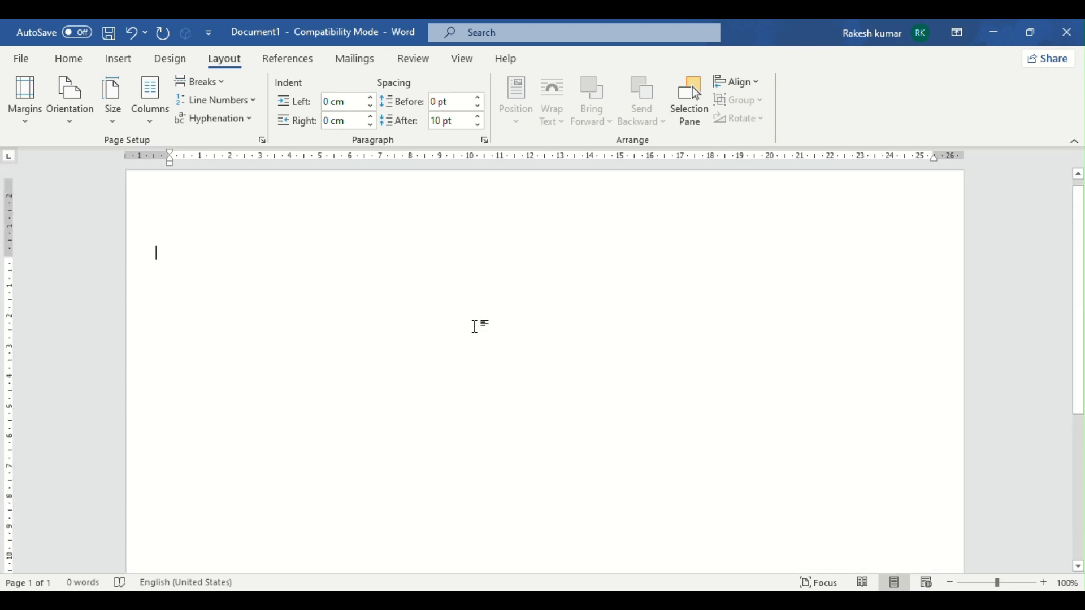
scroll(474, 324, down, 3)
scroll(472, 322, down, 2)
scroll(472, 319, up, 5)
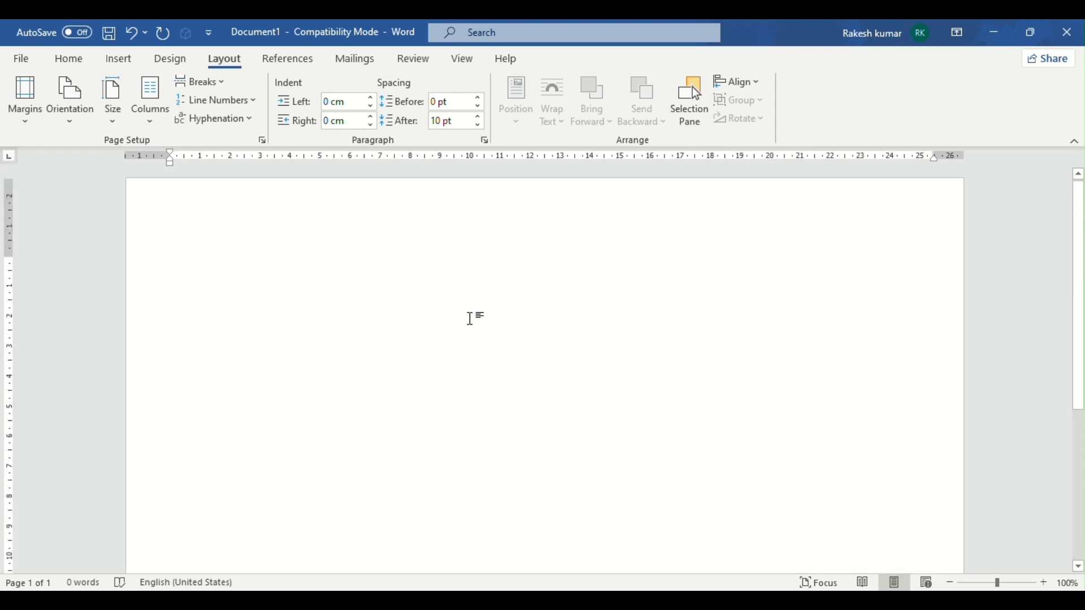
Change the page orientation back to Portrait and look over the resized page.
click(71, 113)
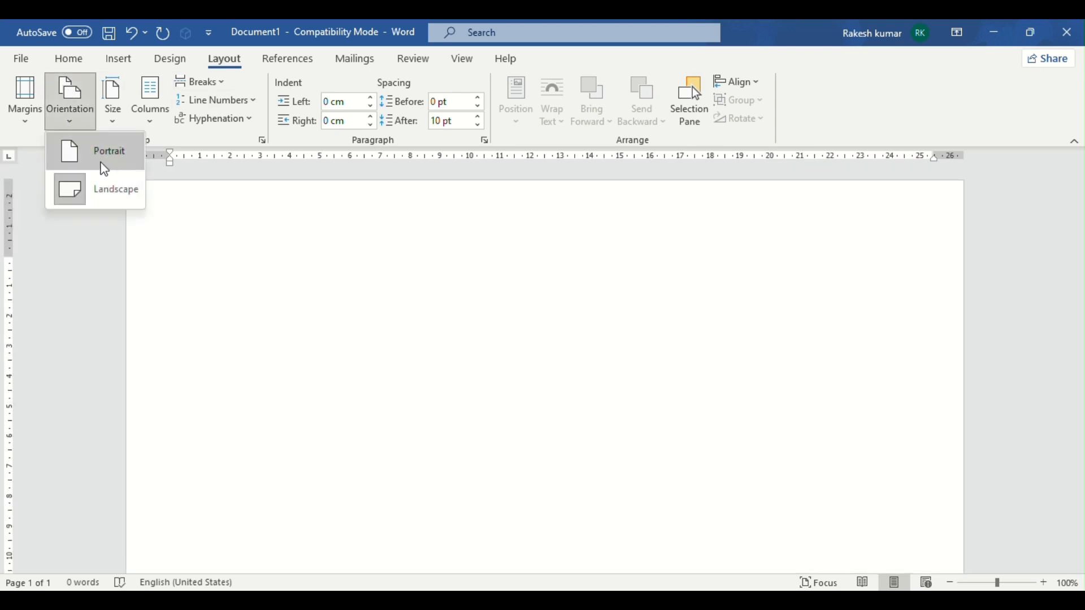
click(103, 163)
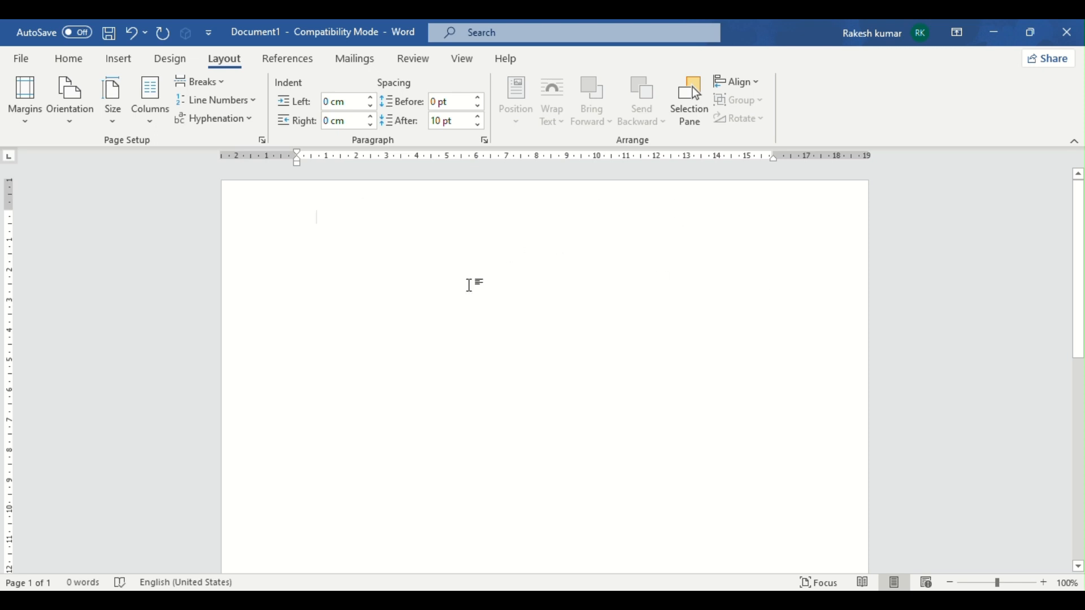
scroll(519, 275, down, 1)
scroll(517, 270, up, 1)
click(70, 121)
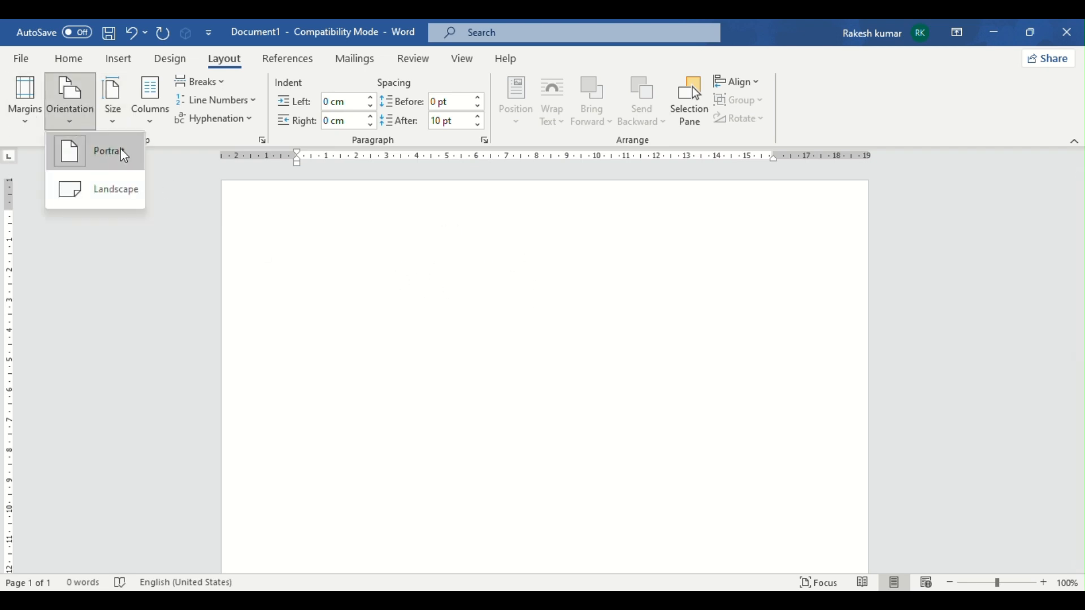
click(143, 298)
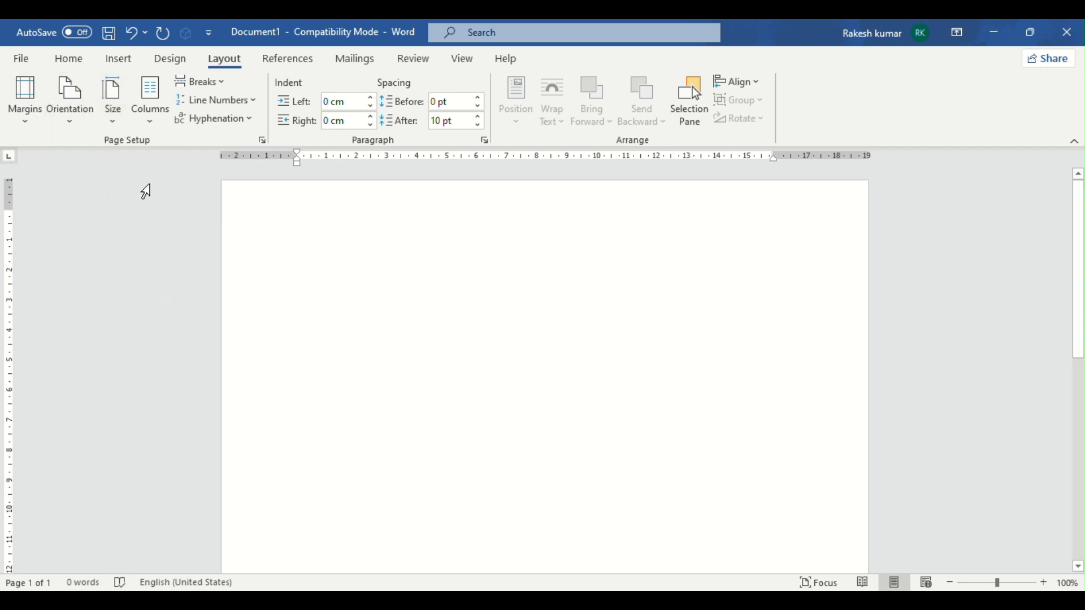
Browse the preset paper sizes, apply A4 210 x 297 mm, and look over the page.
click(116, 124)
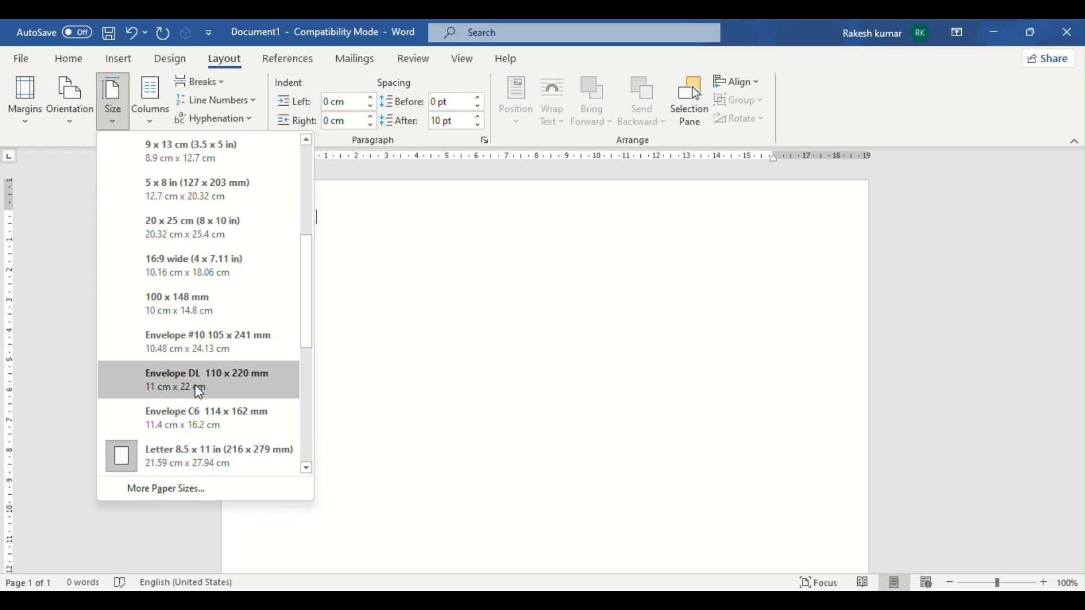
scroll(190, 436, down, 3)
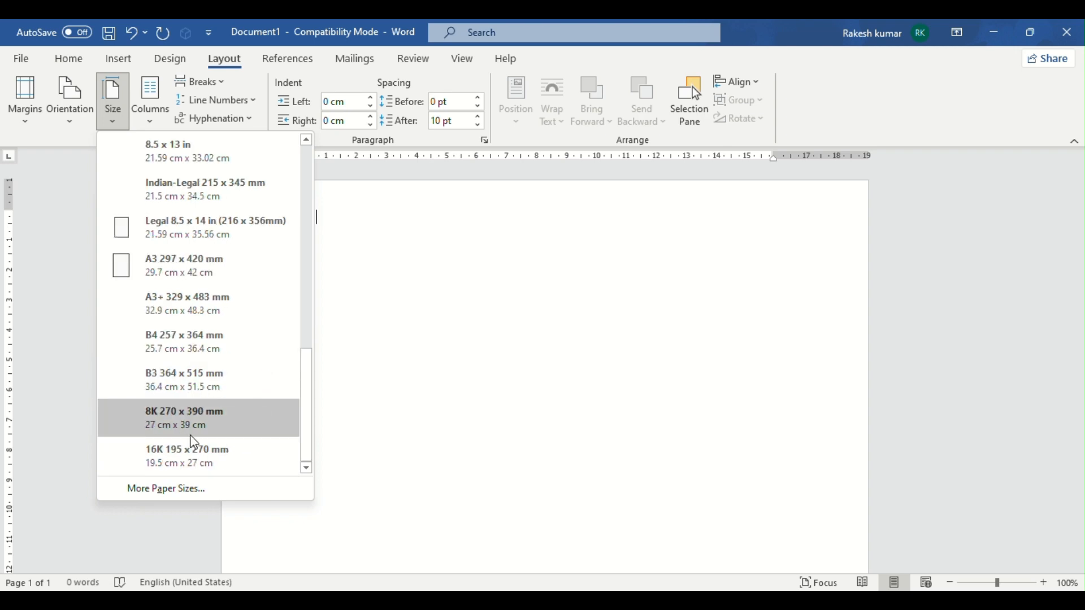
scroll(178, 269, up, 5)
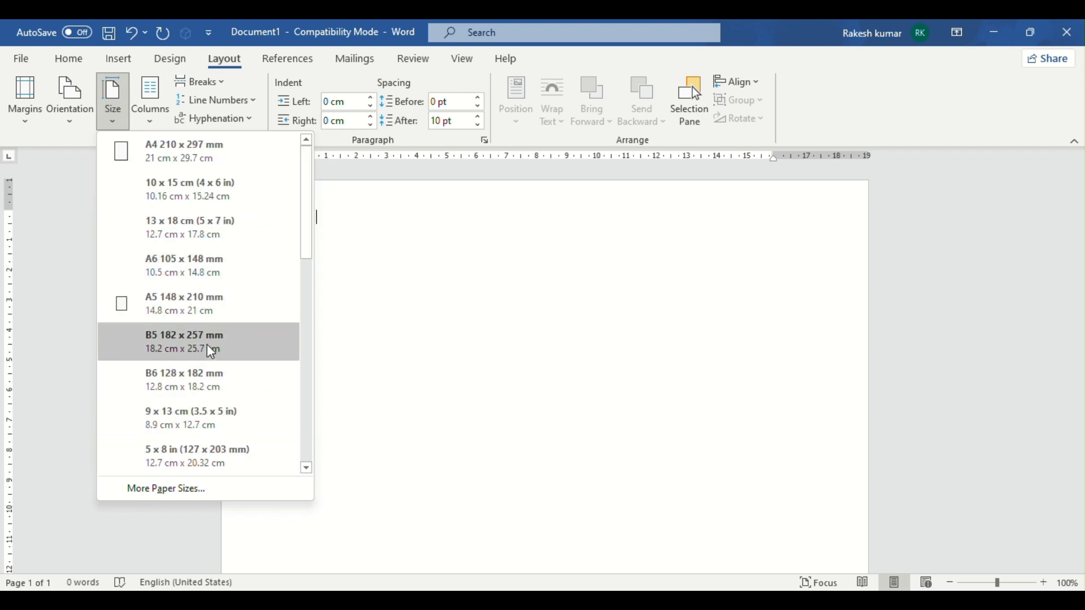
click(191, 153)
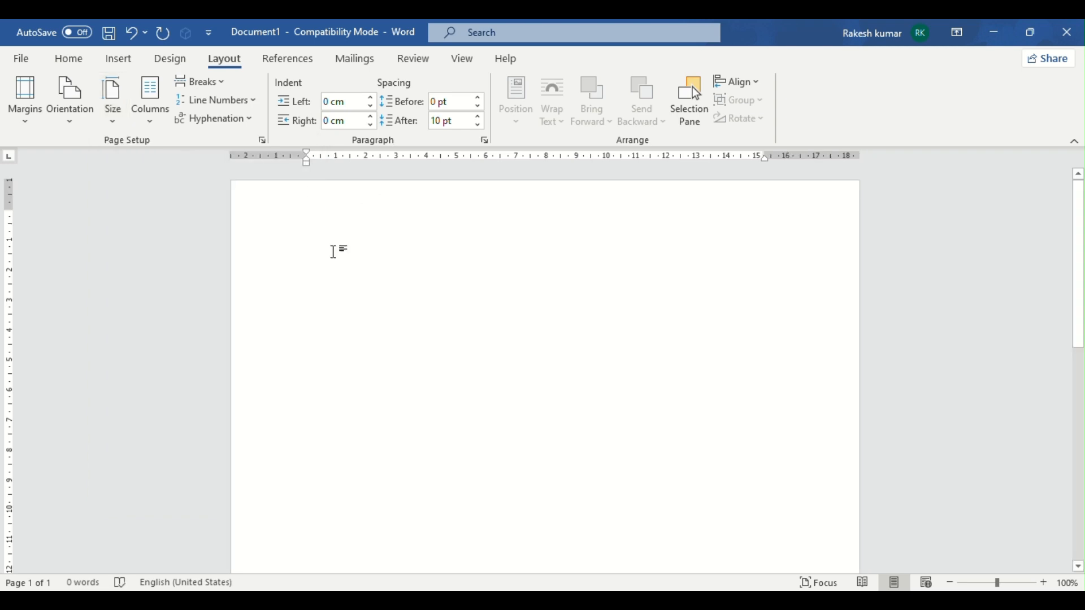
scroll(333, 252, down, 10)
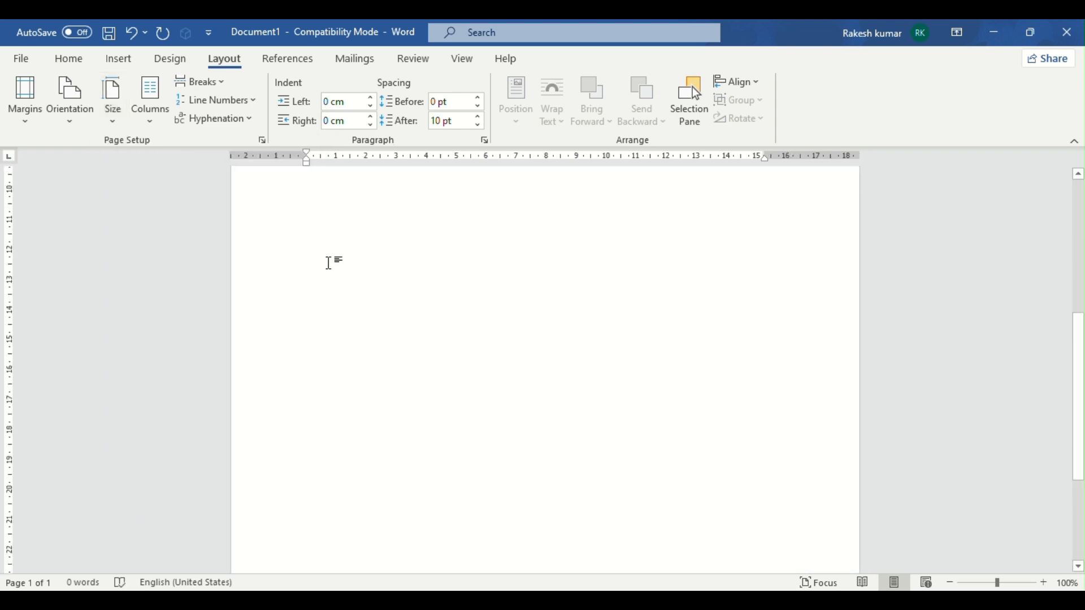
scroll(328, 263, up, 10)
Apply the 10 x 15 cm (4 x 6 in) paper size, followed by 13 x 18 cm (5 x 7 in).
click(121, 119)
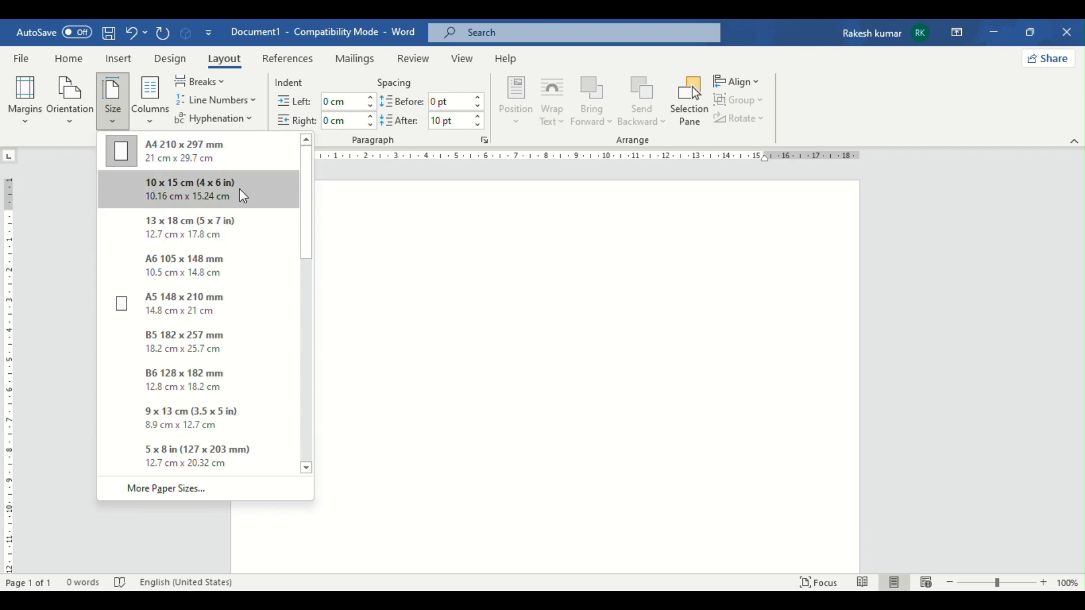
click(239, 202)
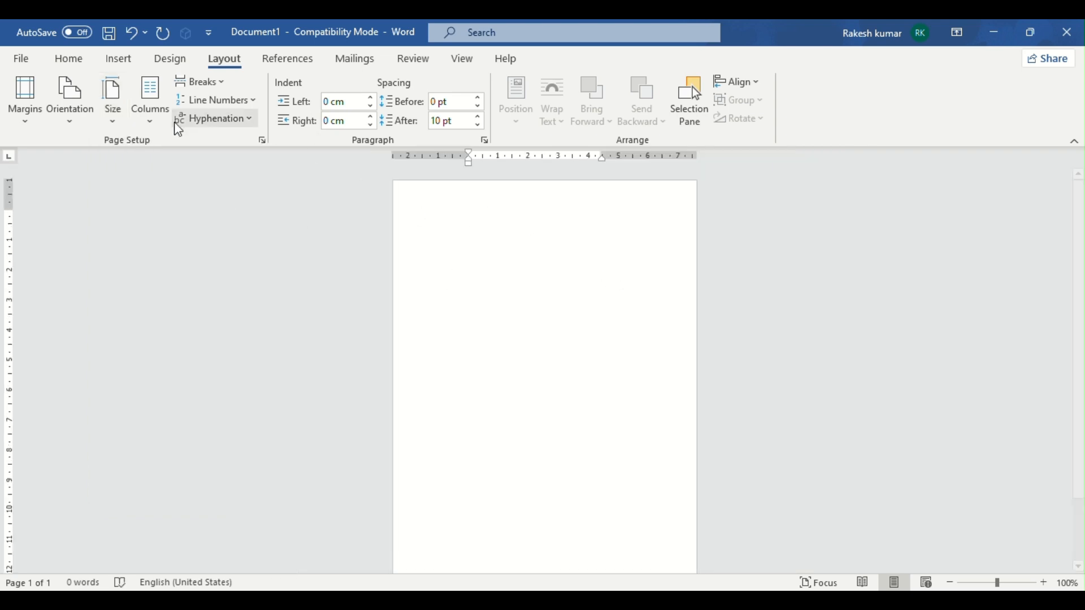
click(109, 122)
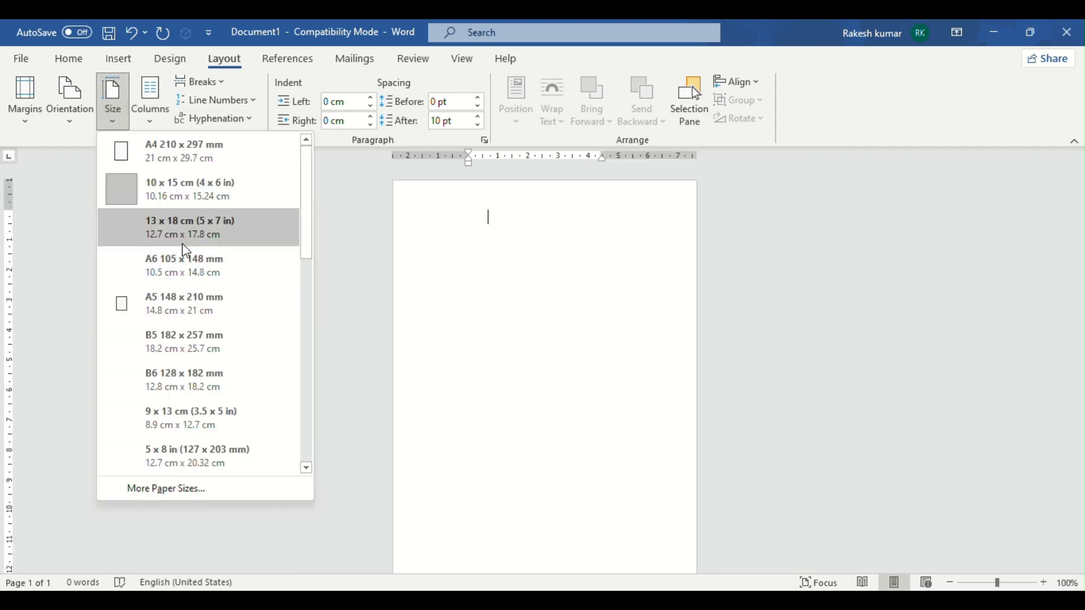
click(185, 239)
Apply the A6 105 x 148 mm paper size, followed by A5 148 x 210 mm.
click(112, 105)
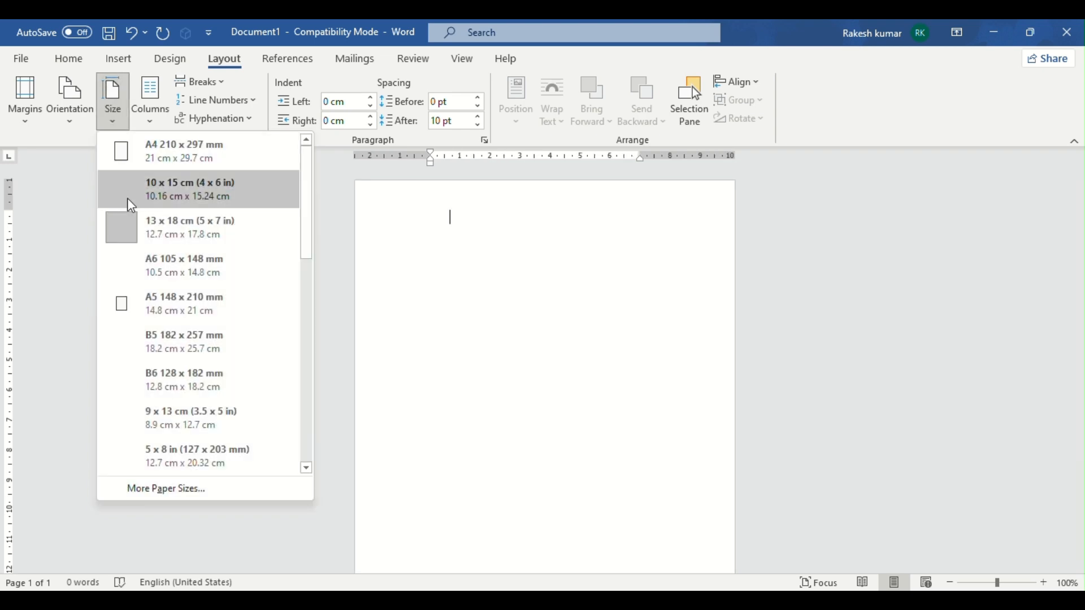
click(188, 266)
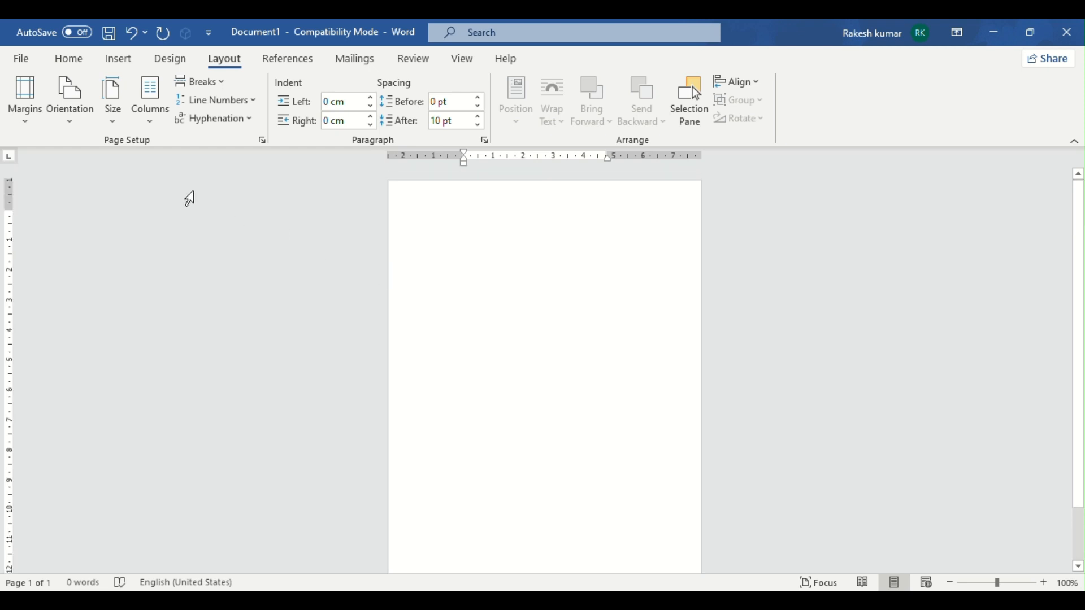
click(116, 125)
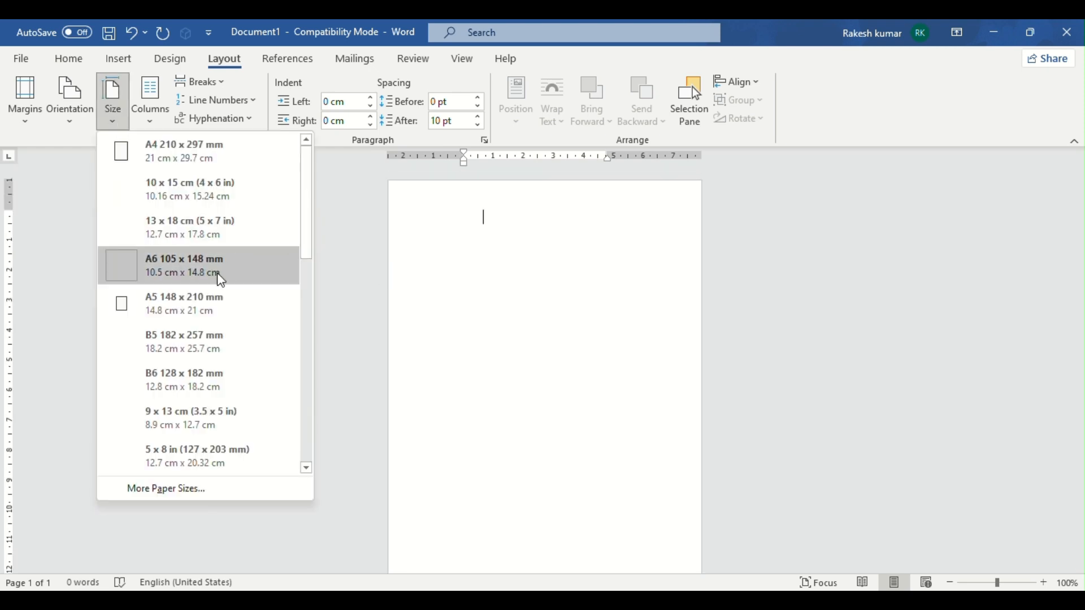
click(204, 317)
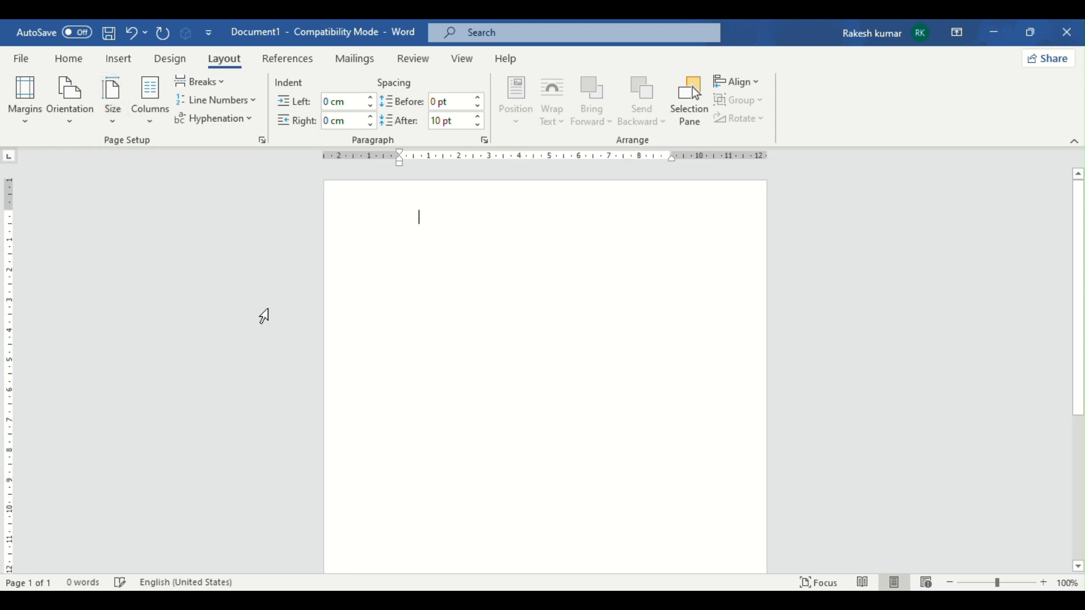
Set the paper size to B5 182 x 257 mm and look over the whole page.
click(112, 101)
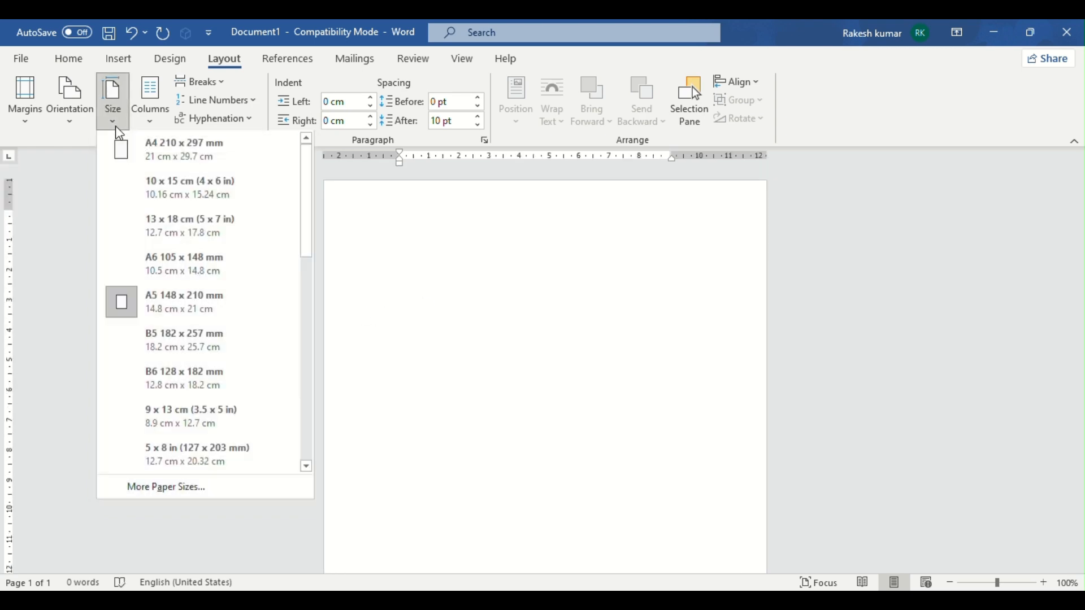
click(183, 331)
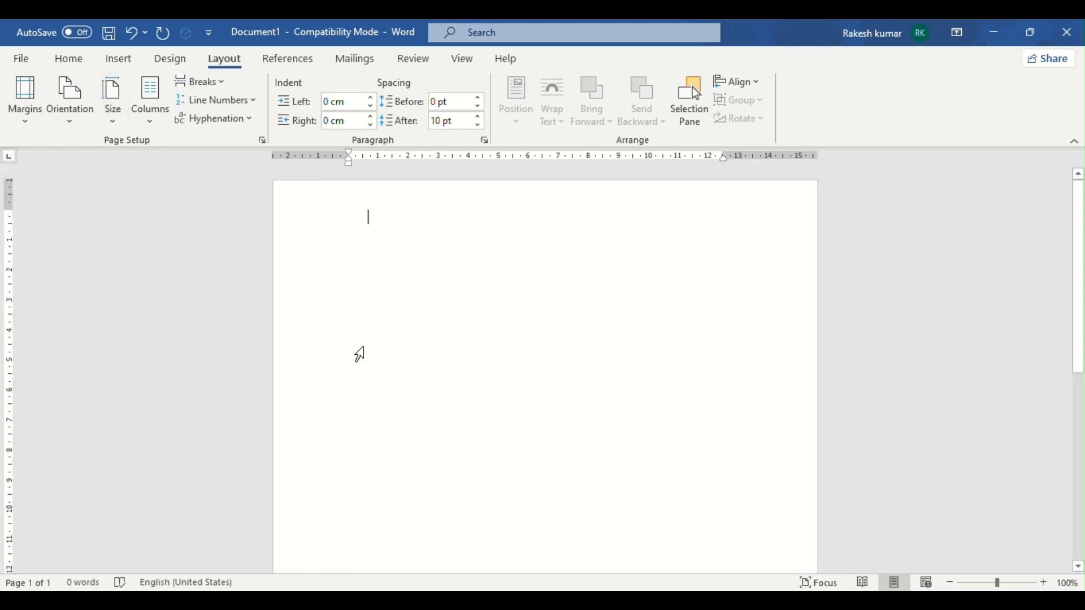
scroll(470, 346, down, 5)
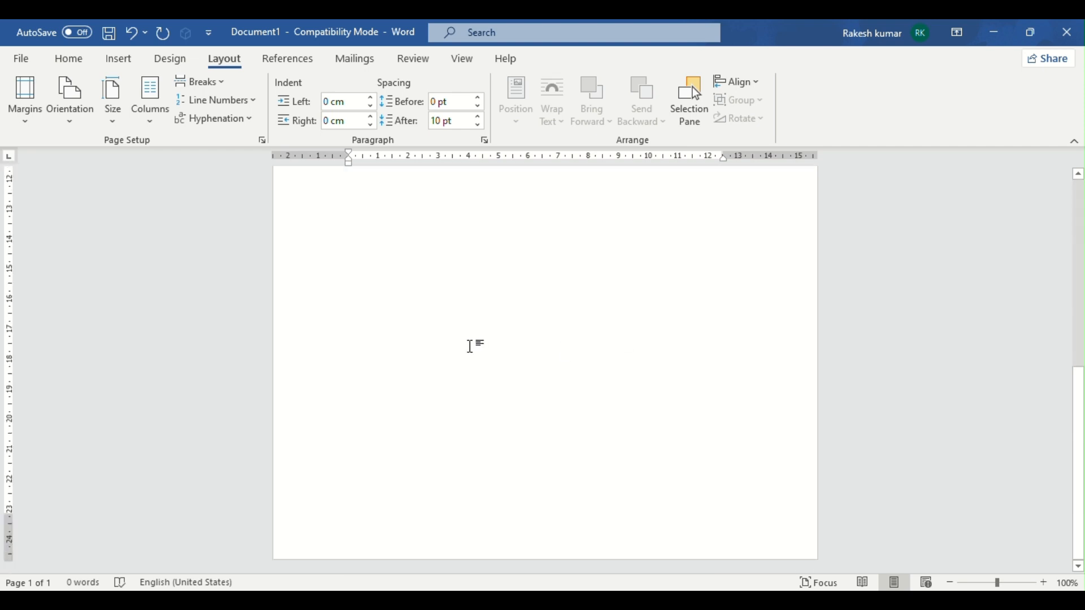
scroll(471, 345, up, 5)
Set the paper size to 9 x 13 cm (3.5 x 5 in).
click(117, 122)
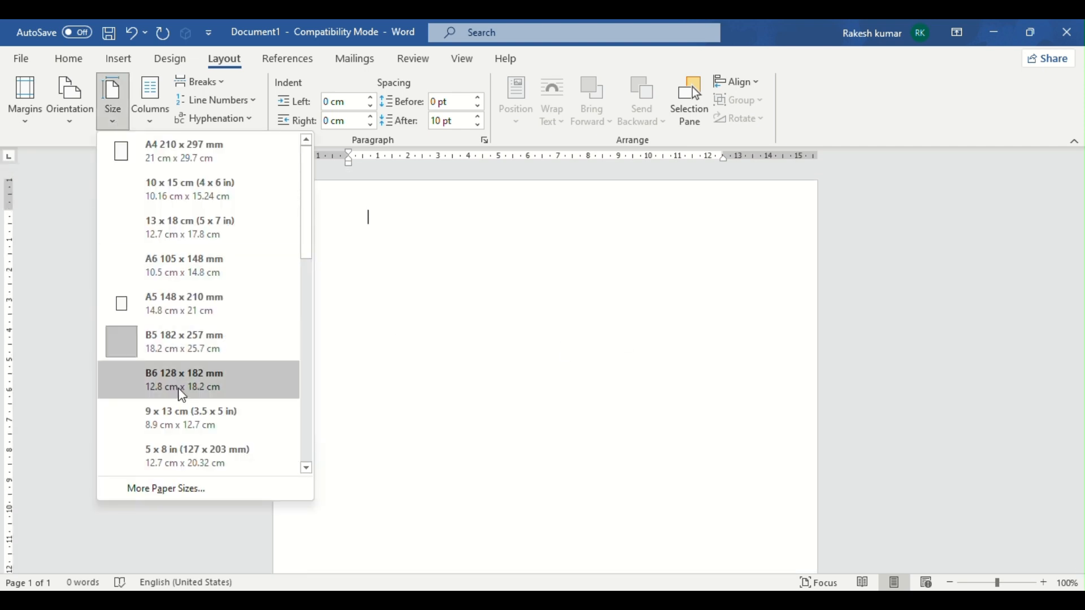
scroll(178, 388, down, 3)
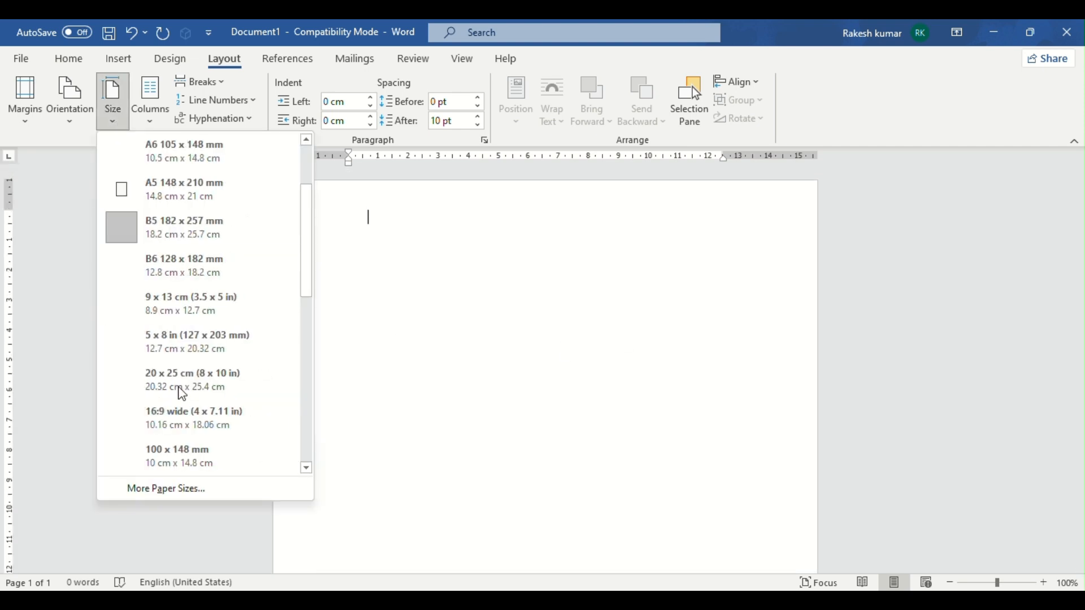
click(180, 310)
Set the paper size to Envelope #10 105 x 241 mm and look over the page down to its end.
click(118, 120)
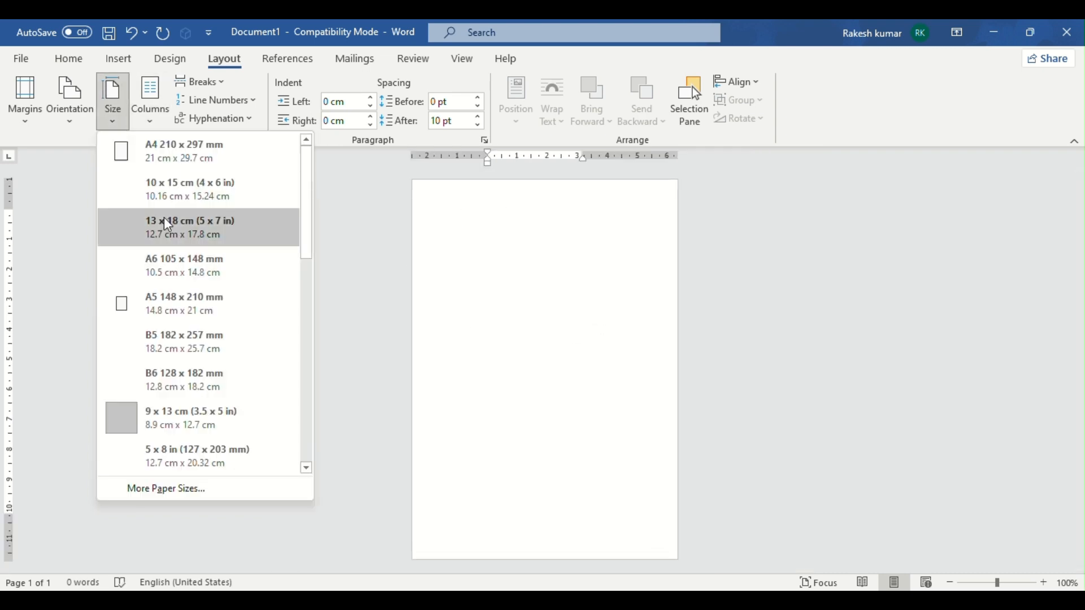
scroll(201, 328, down, 3)
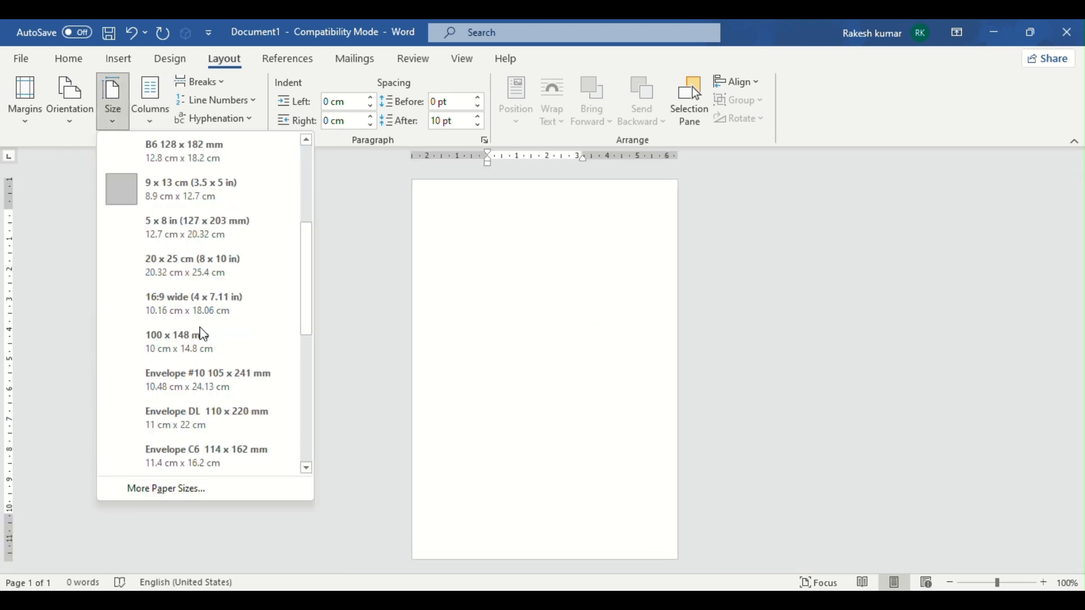
click(202, 385)
scroll(526, 405, down, 2)
scroll(524, 405, down, 3)
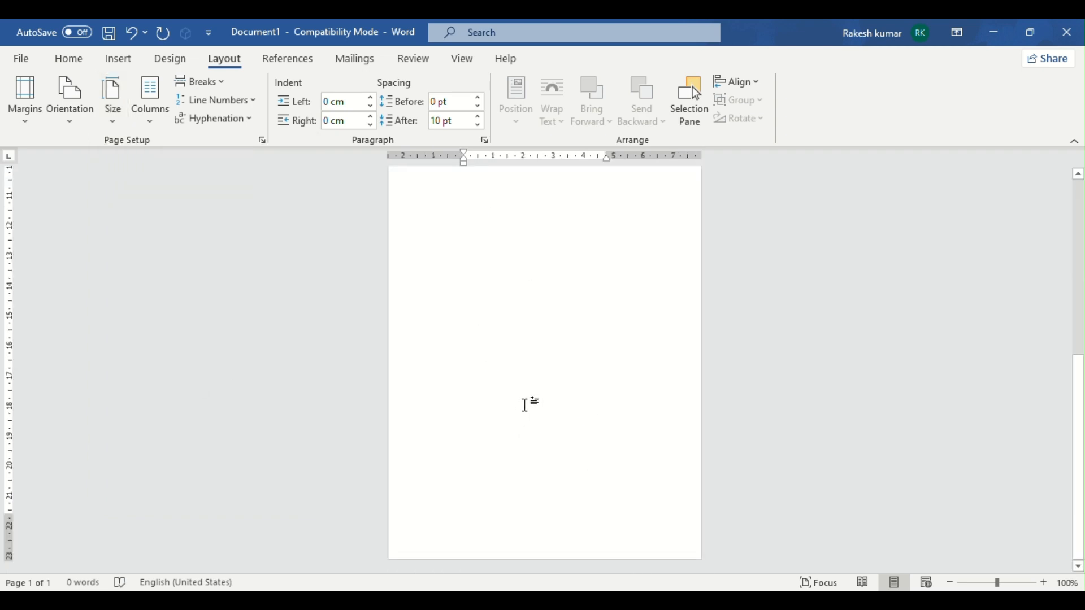
scroll(525, 397, up, 6)
Set the paper size to Envelope DL 110 x 220 mm.
click(113, 102)
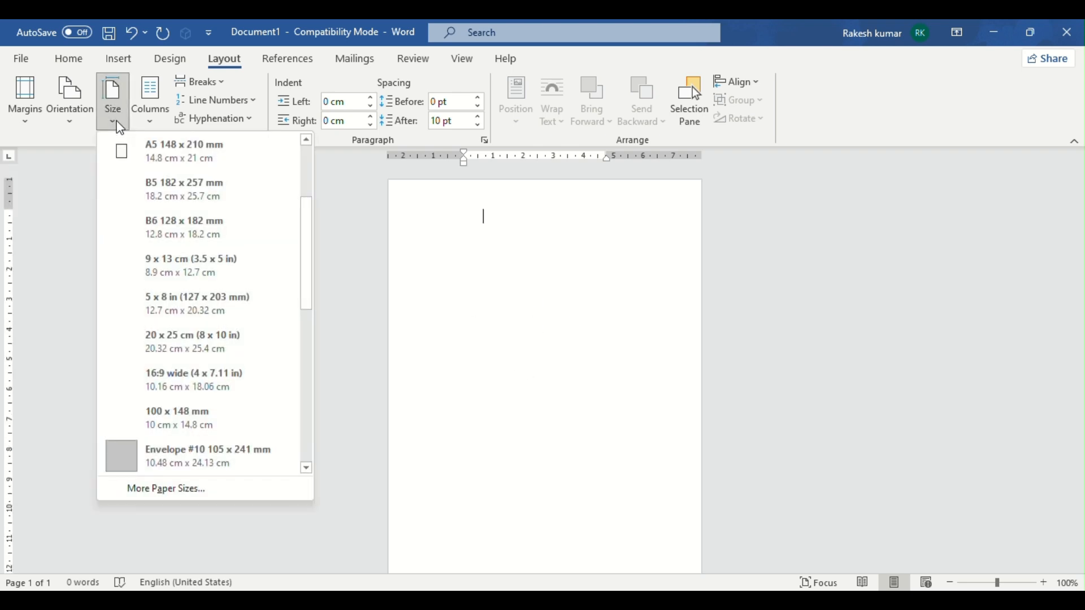
scroll(202, 408, down, 3)
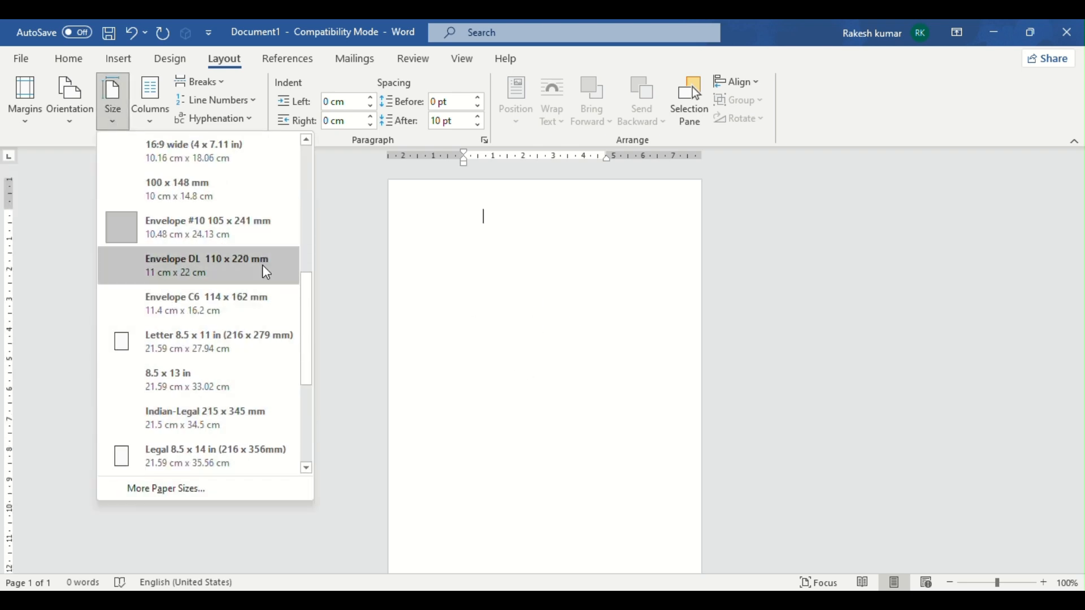
click(211, 271)
Set the paper size to 8K 270 x 390 mm and look over the enlarged page.
click(113, 102)
scroll(178, 383, down, 2)
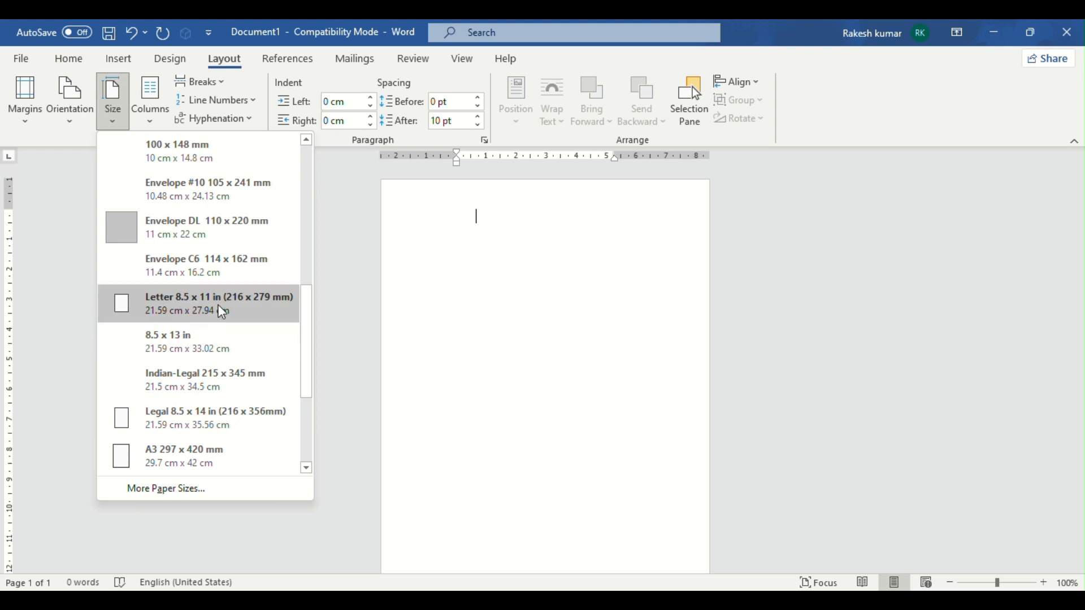
scroll(179, 375, down, 2)
scroll(169, 416, down, 1)
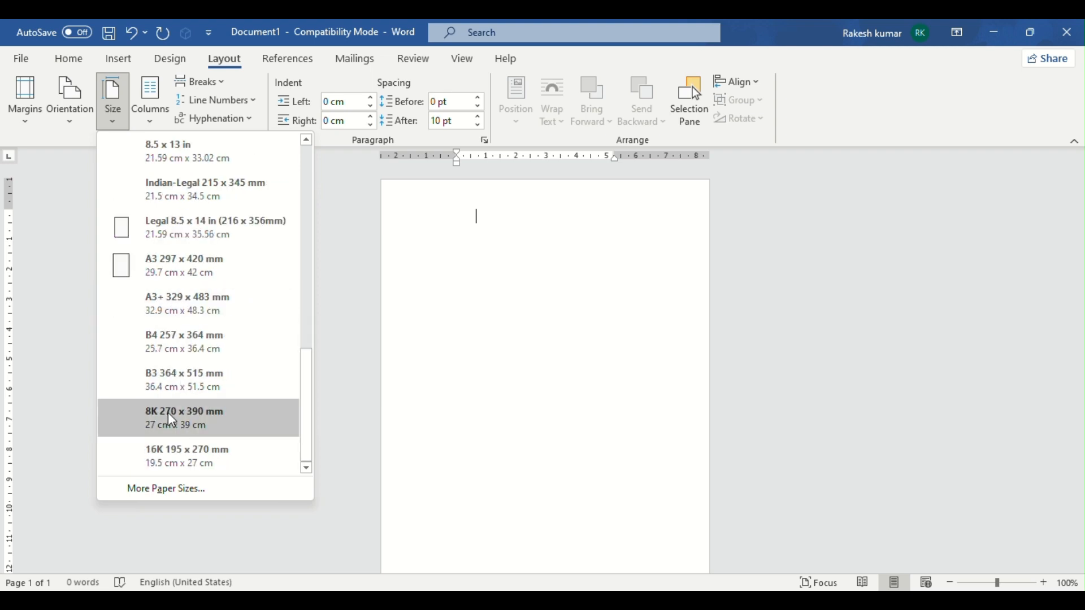
click(195, 414)
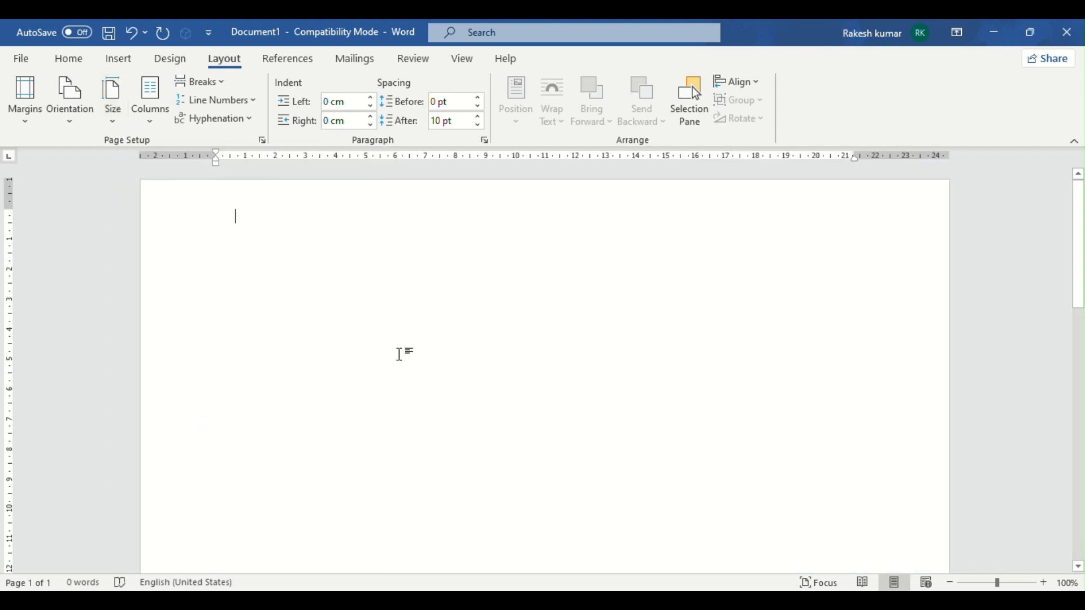
scroll(400, 354, down, 5)
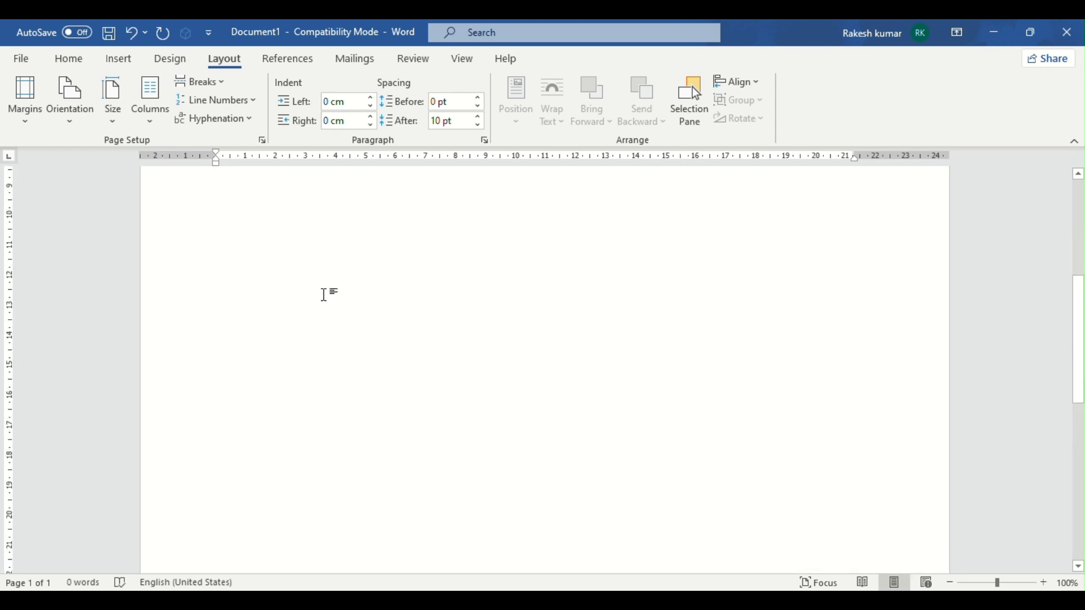
Open the detailed paper settings of the page setup and choose Custom size as the paper size.
click(112, 101)
scroll(222, 436, down, 2)
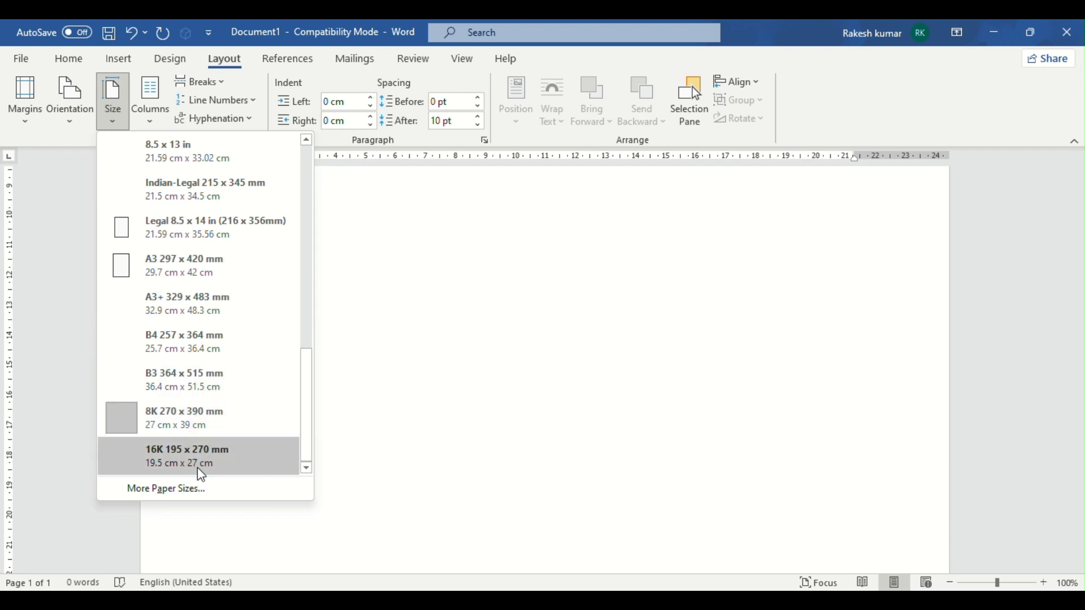
scroll(198, 319, up, 3)
scroll(198, 321, down, 3)
click(174, 488)
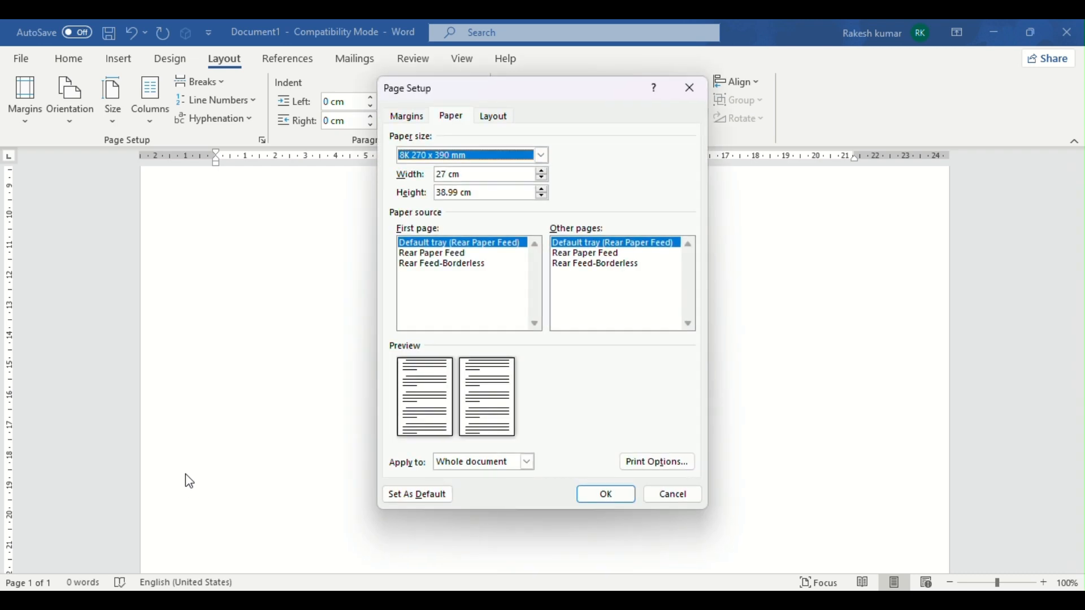
click(541, 155)
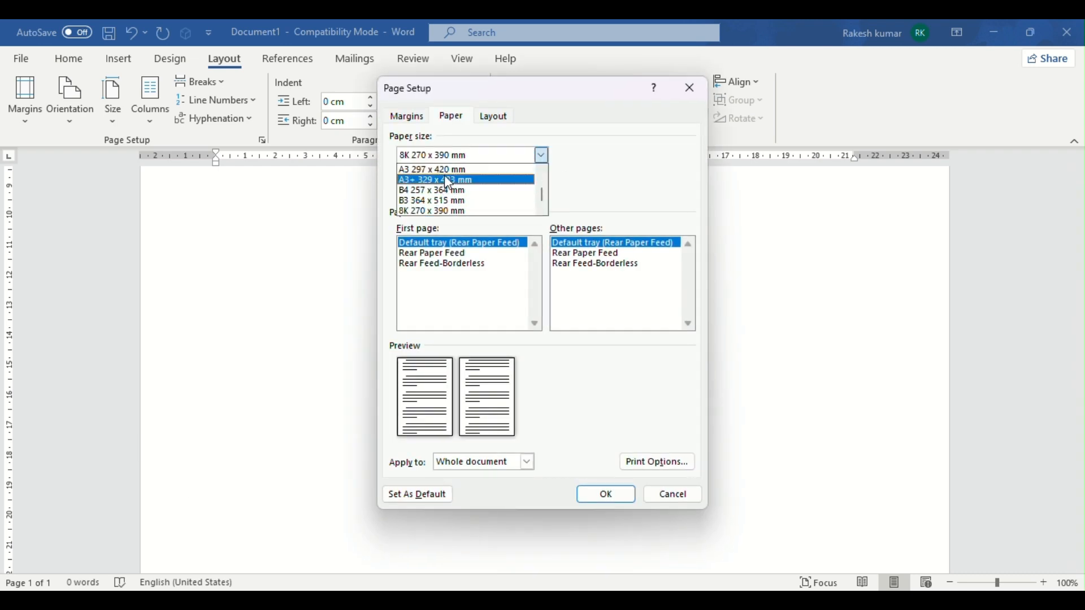
scroll(444, 174, up, 5)
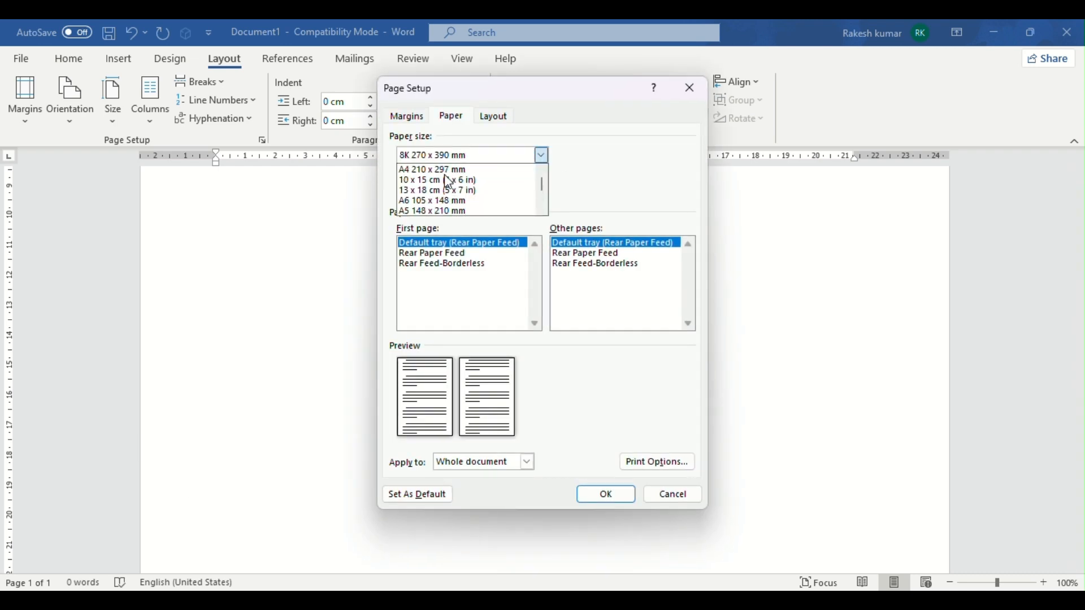
scroll(444, 174, down, 5)
click(490, 212)
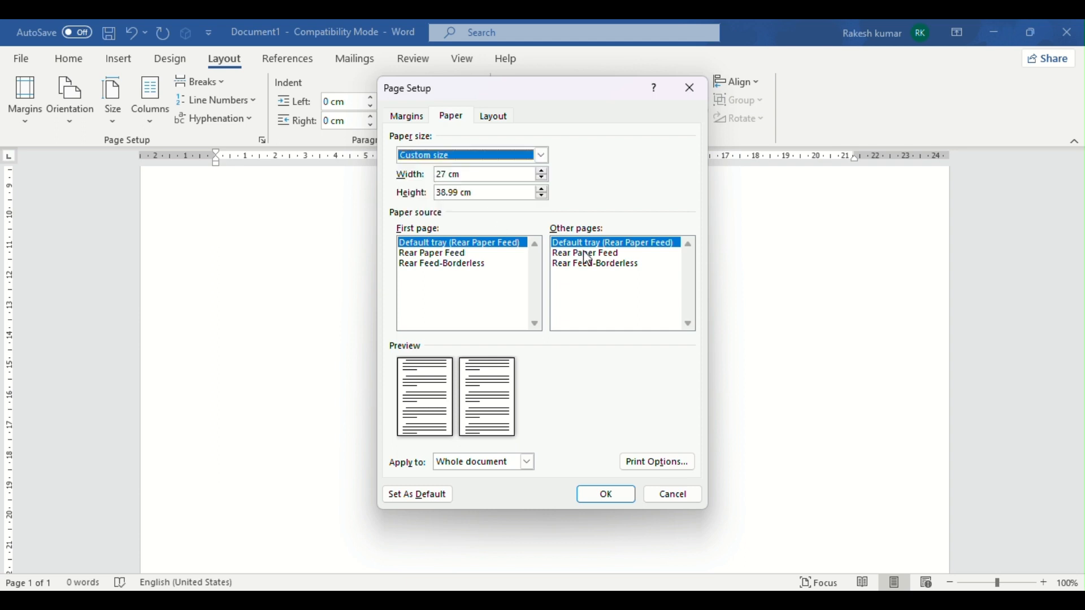
Set the custom paper size to a width of 17 cm and a height of 10 cm.
click(440, 175)
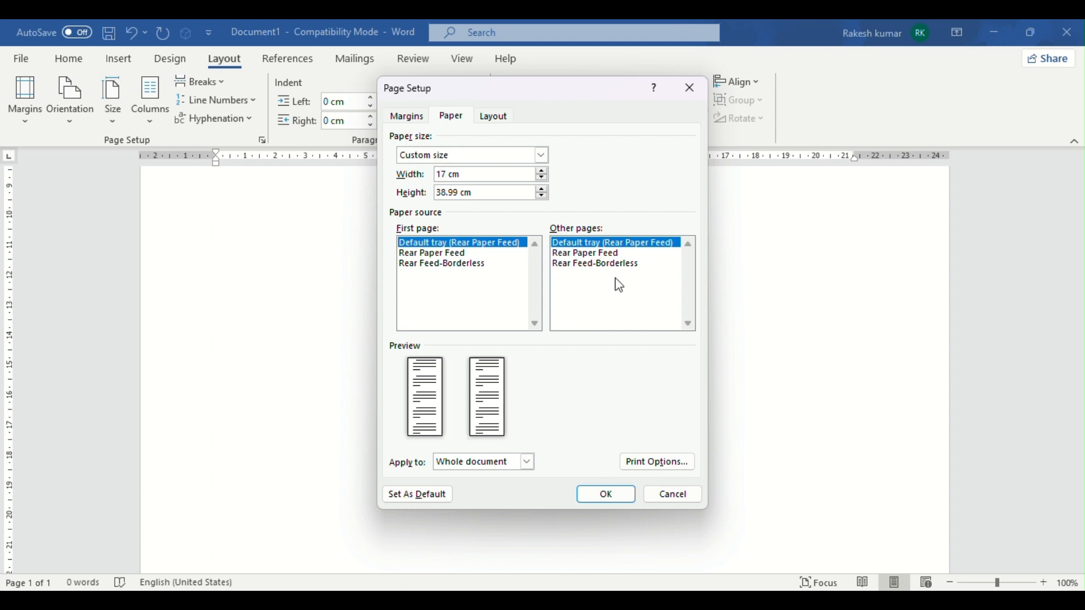
key(BackSpace)
key(BackSpace)
key(BackSpace)
key(BackSpace)
key(BackSpace)
key(BackSpace)
key(shift+Tab)
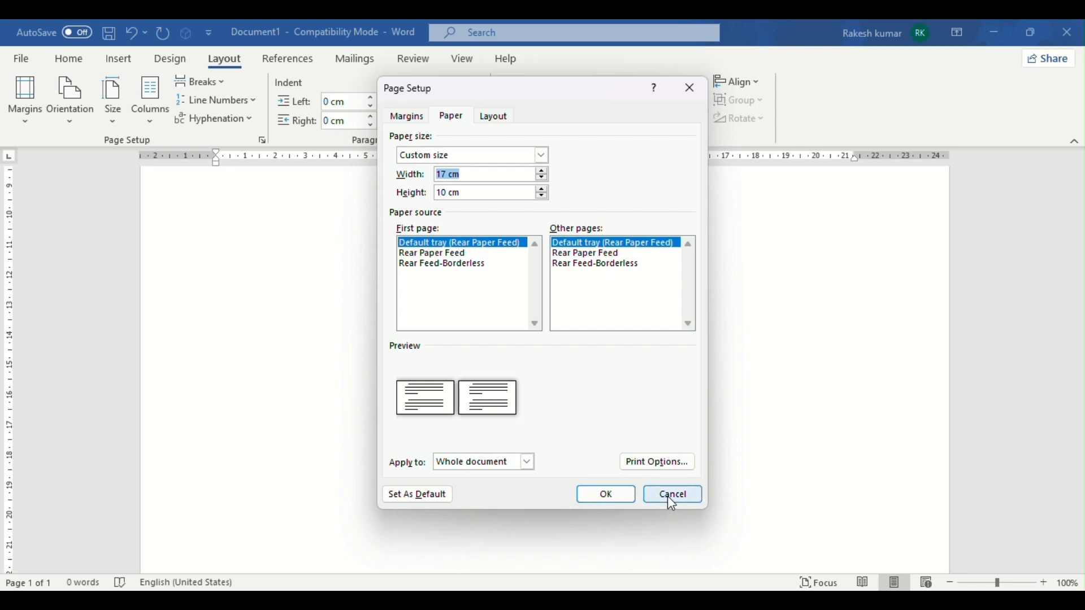
Choose A4 210 x 297 mm as the paper size and apply it to the whole document.
click(542, 155)
scroll(459, 208, up, 3)
scroll(459, 207, down, 1)
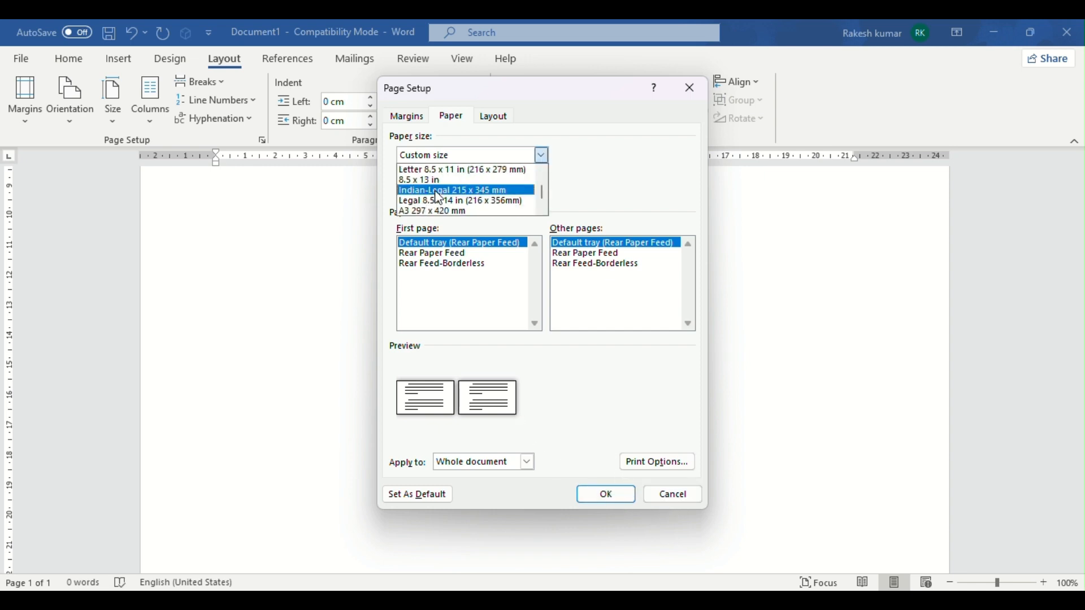
scroll(446, 200, up, 6)
scroll(438, 197, up, 1)
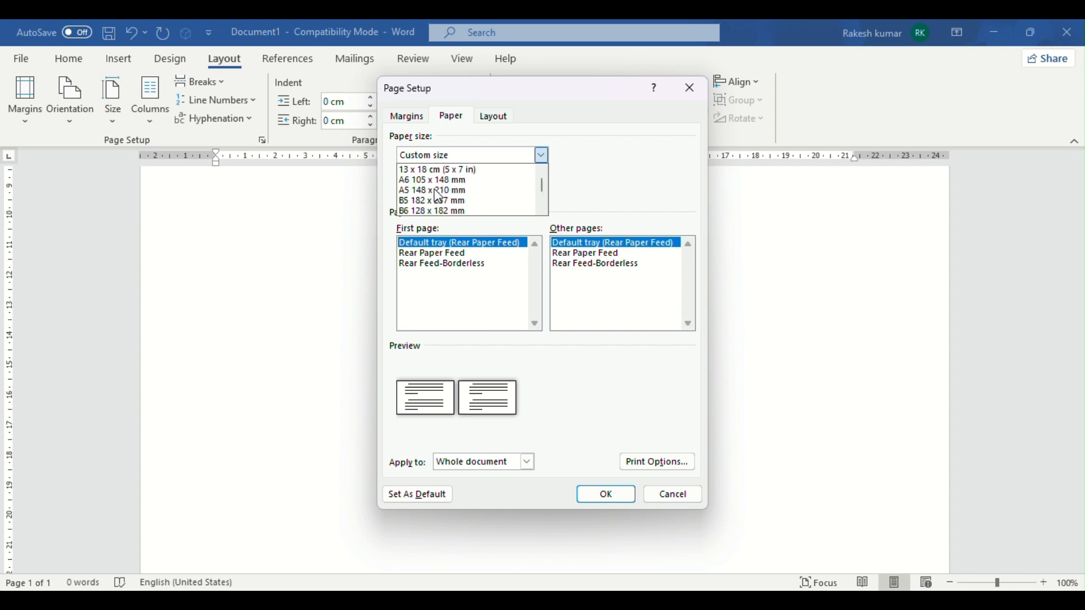
scroll(438, 203, up, 2)
click(439, 209)
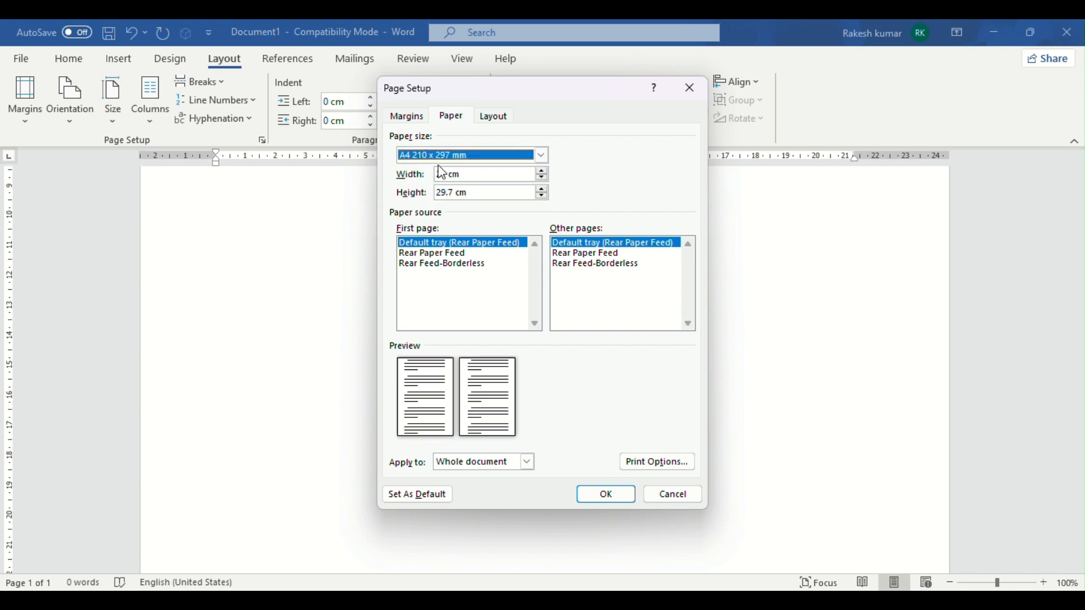
click(606, 494)
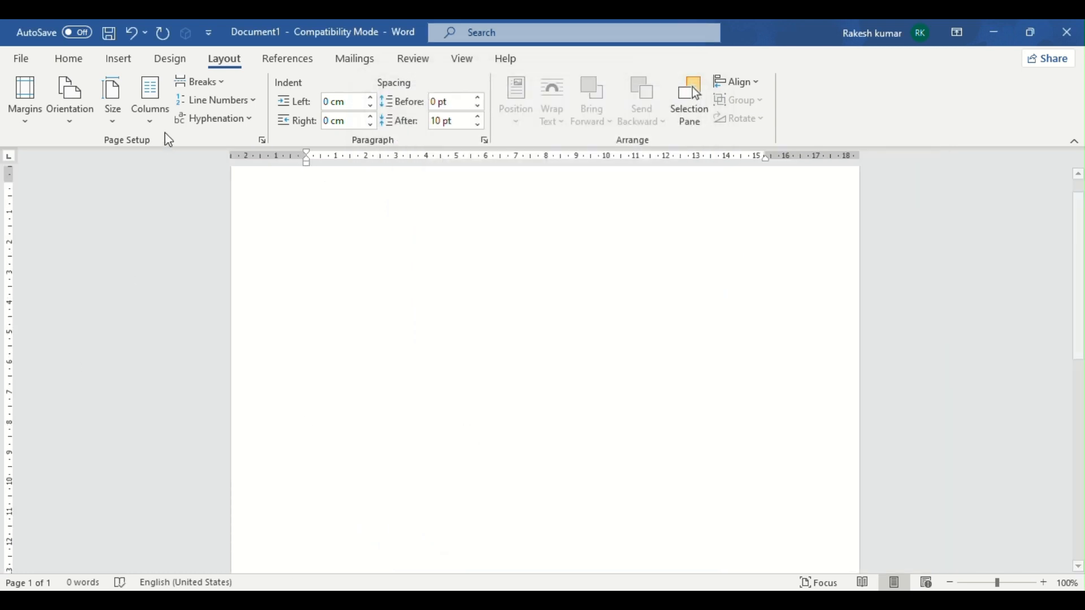
Format the blank page in two columns, and change the entire filled-in text to three columns.
click(151, 122)
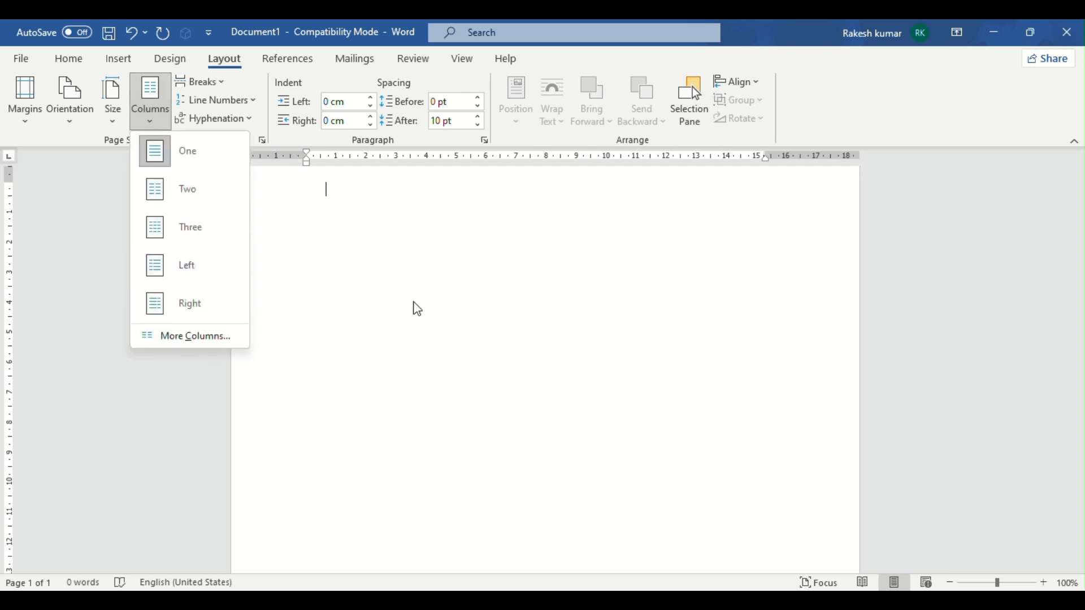
click(187, 189)
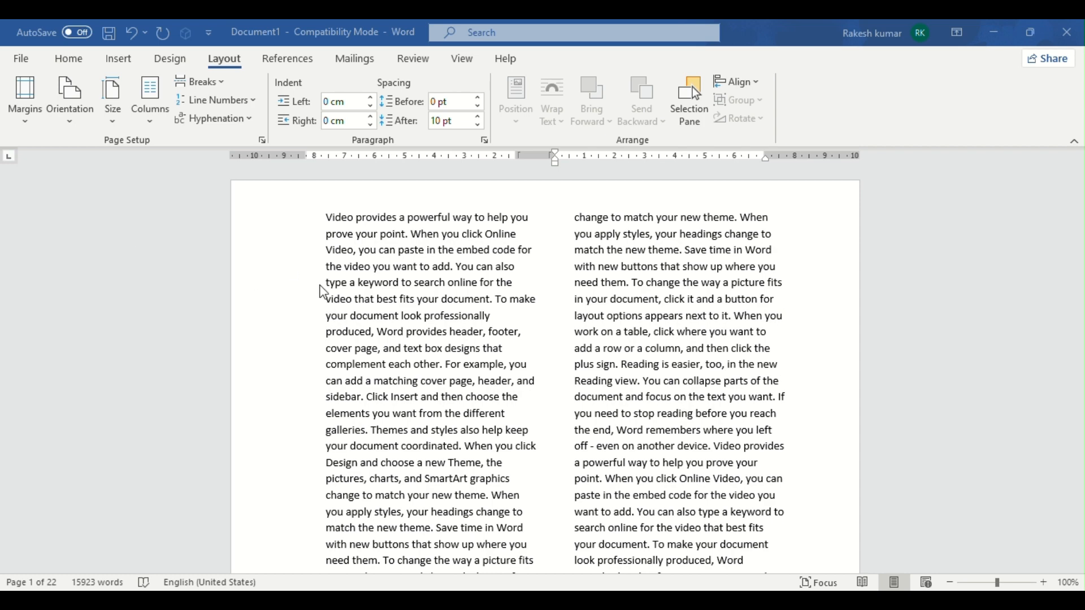
key(ctrl+a)
click(148, 116)
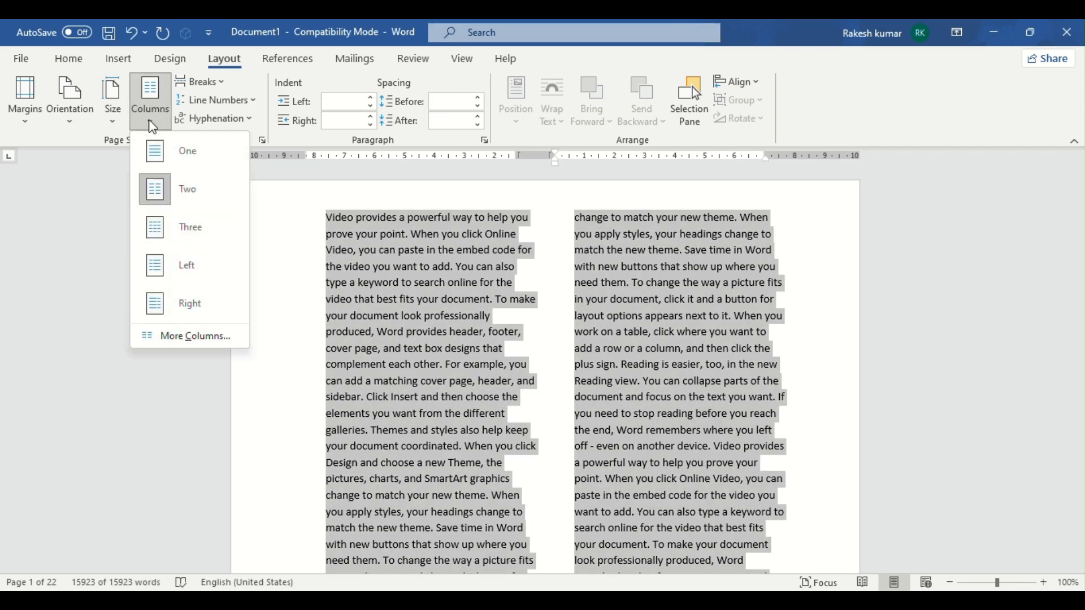
click(187, 229)
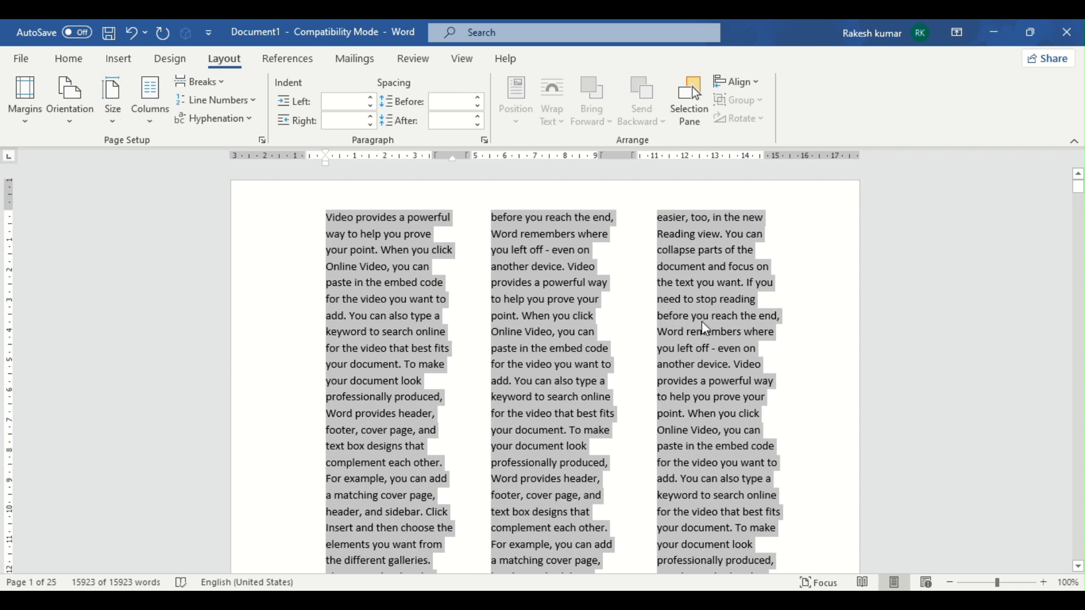
Apply the Left column preset to the selected text and replace it with the Right preset.
click(148, 119)
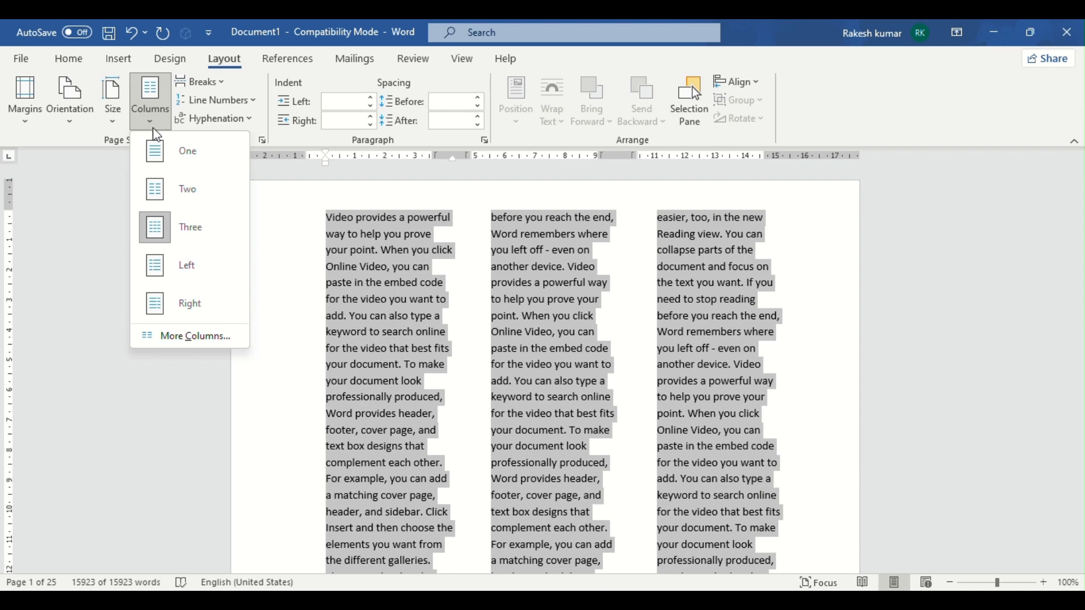
click(189, 268)
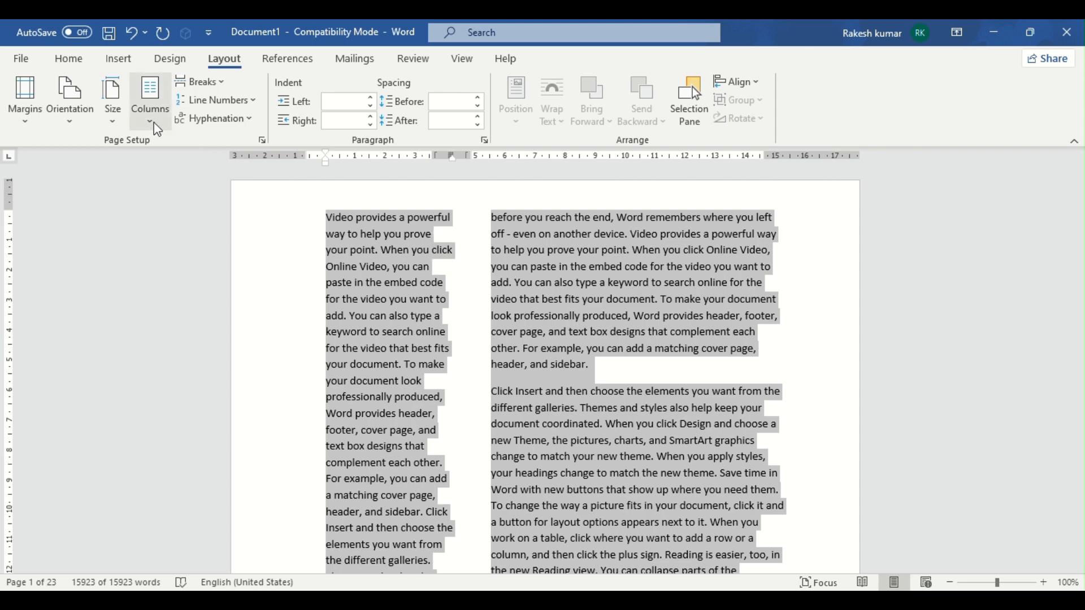
click(149, 94)
click(194, 308)
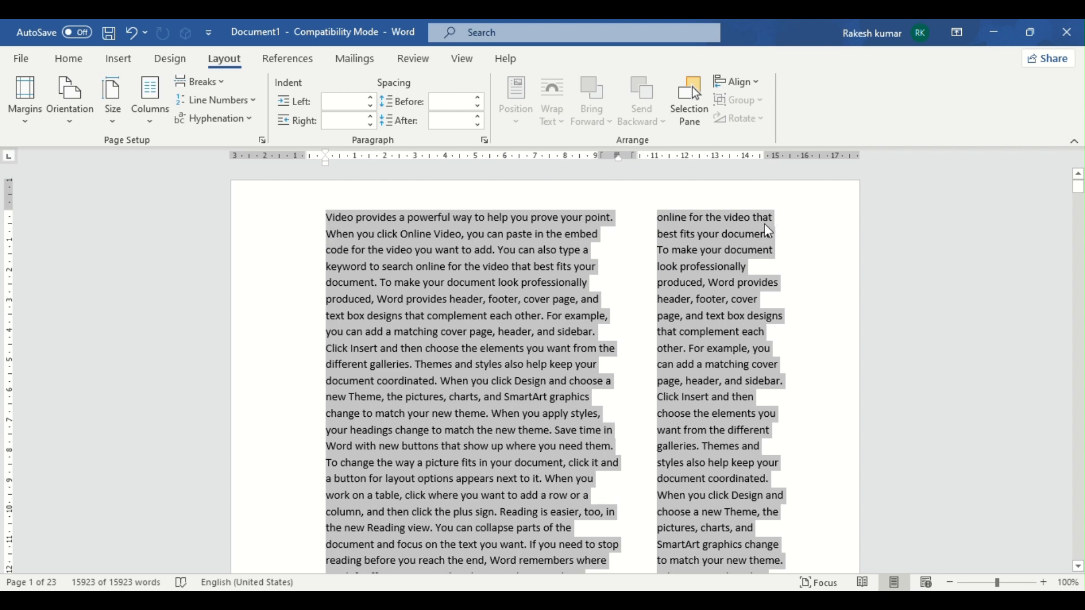
Look over the detailed column settings for number, width and spacing, and leave them without changes.
click(159, 120)
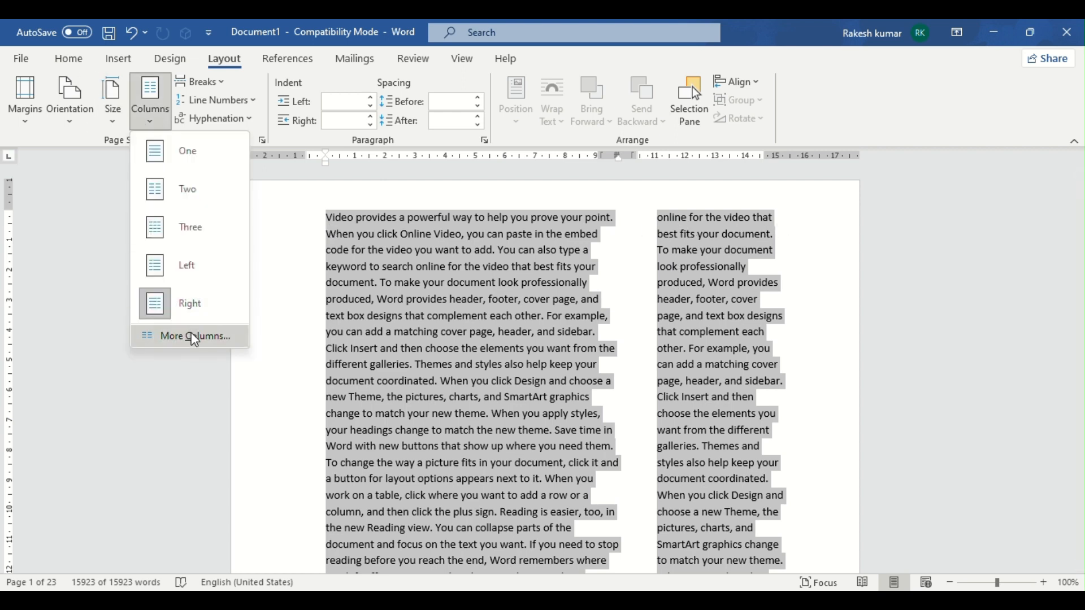
click(211, 336)
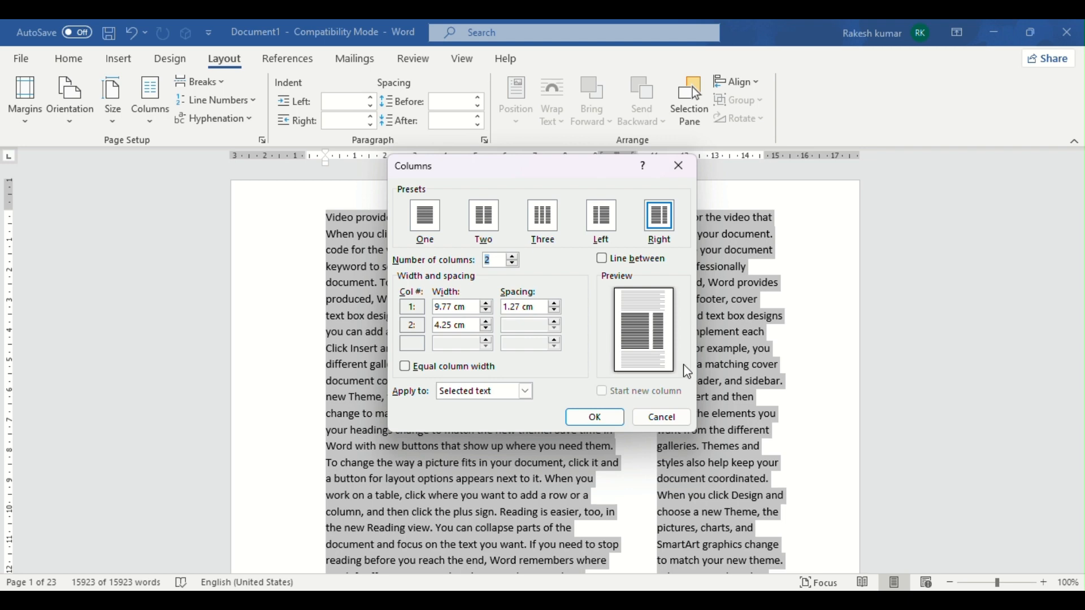
click(658, 417)
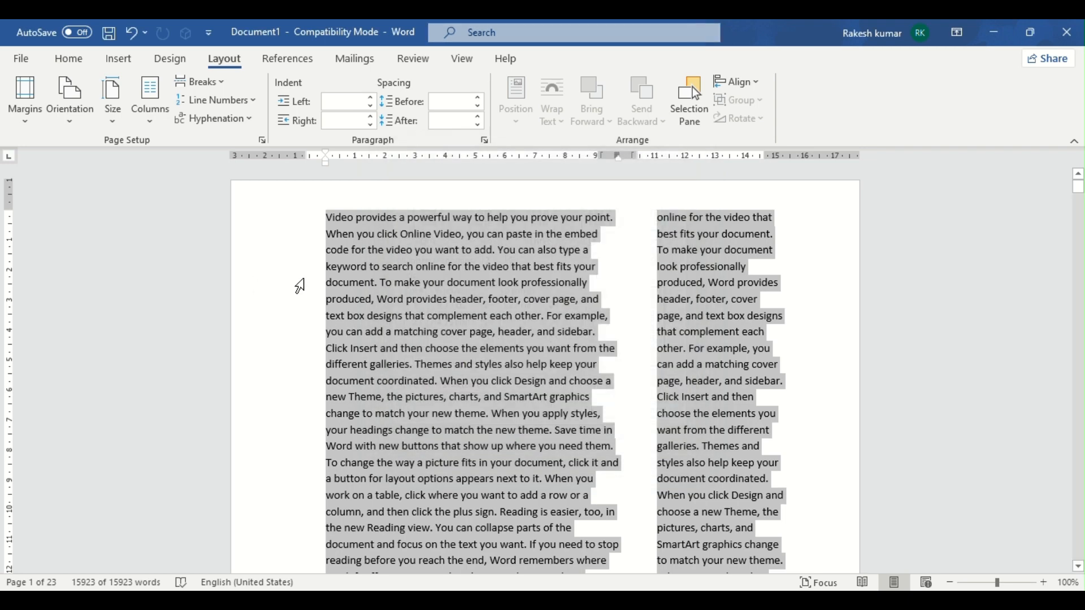
Insert a page break after the first column's line ending in "that best fits your".
drag(324, 266, 621, 277)
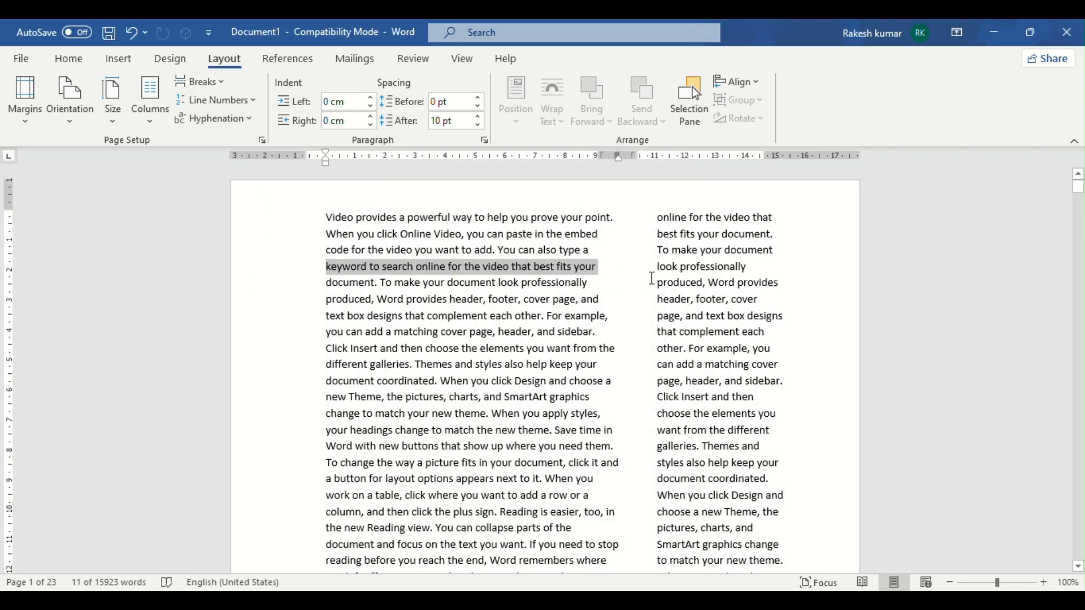
click(620, 270)
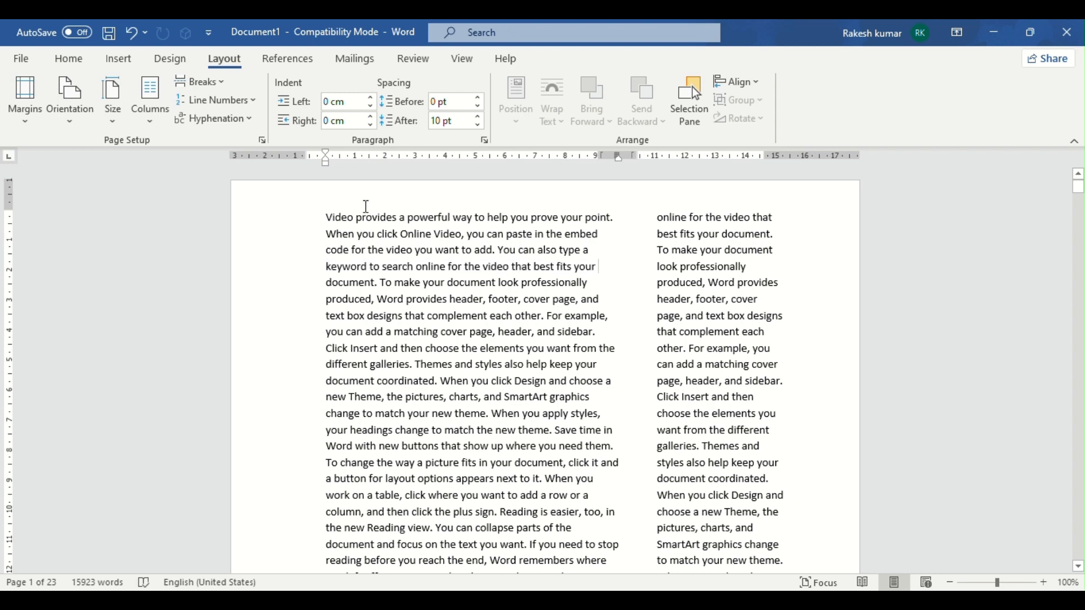
click(220, 84)
click(265, 140)
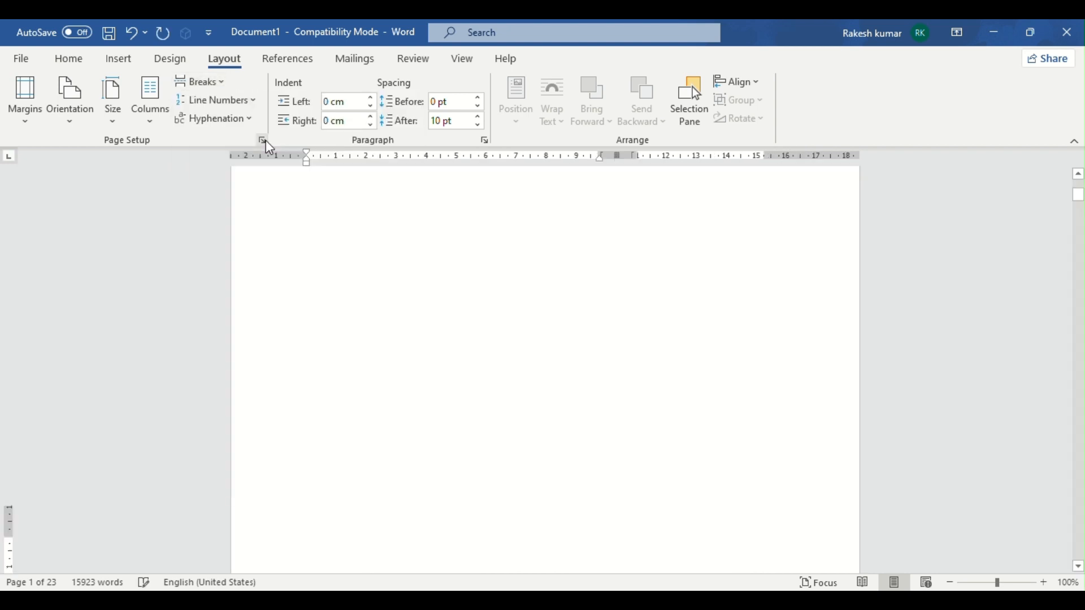
key(ctrl+z)
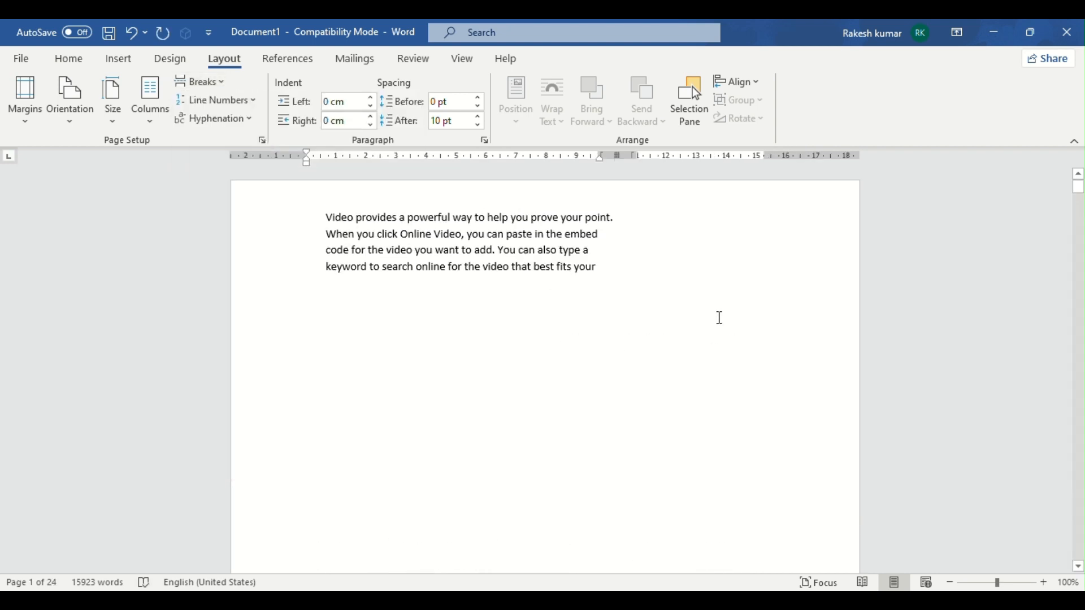
Look over the text split across the first two pages and undo the page break.
scroll(418, 480, down, 10)
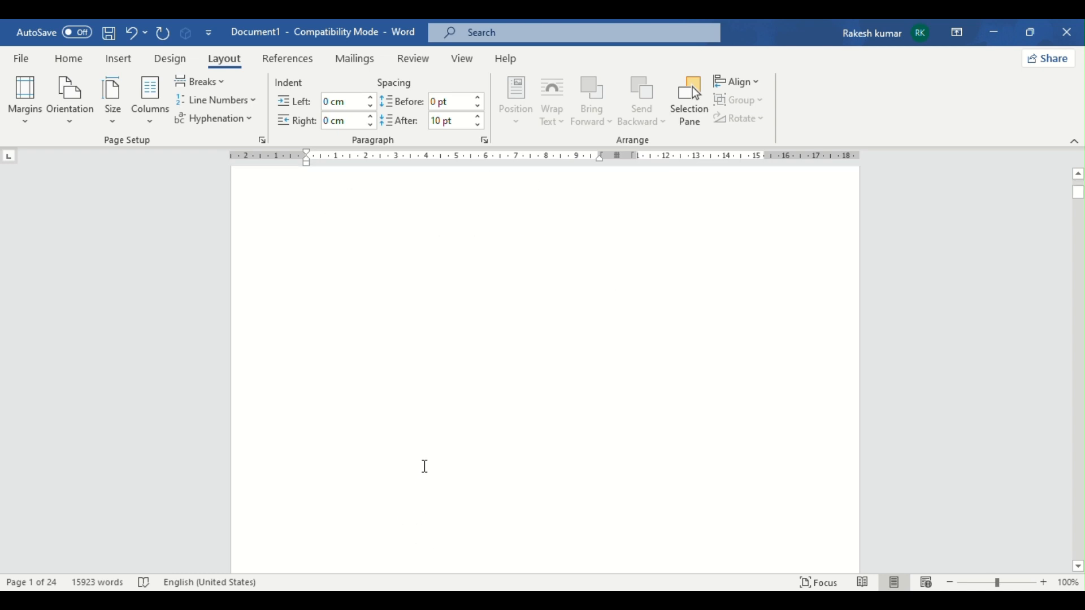
scroll(464, 384, up, 10)
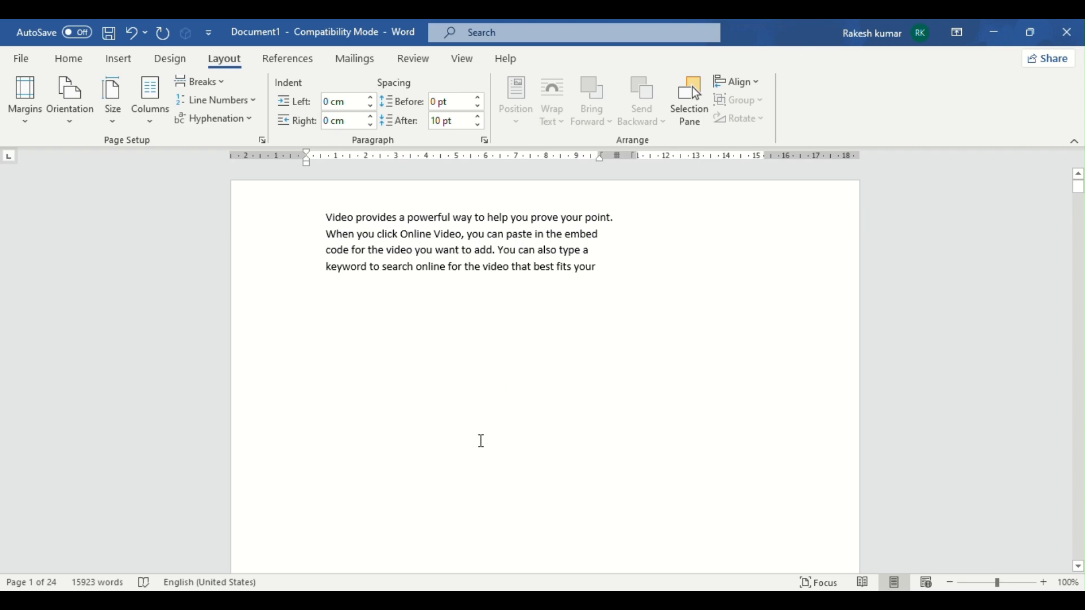
scroll(479, 438, down, 8)
scroll(482, 433, down, 3)
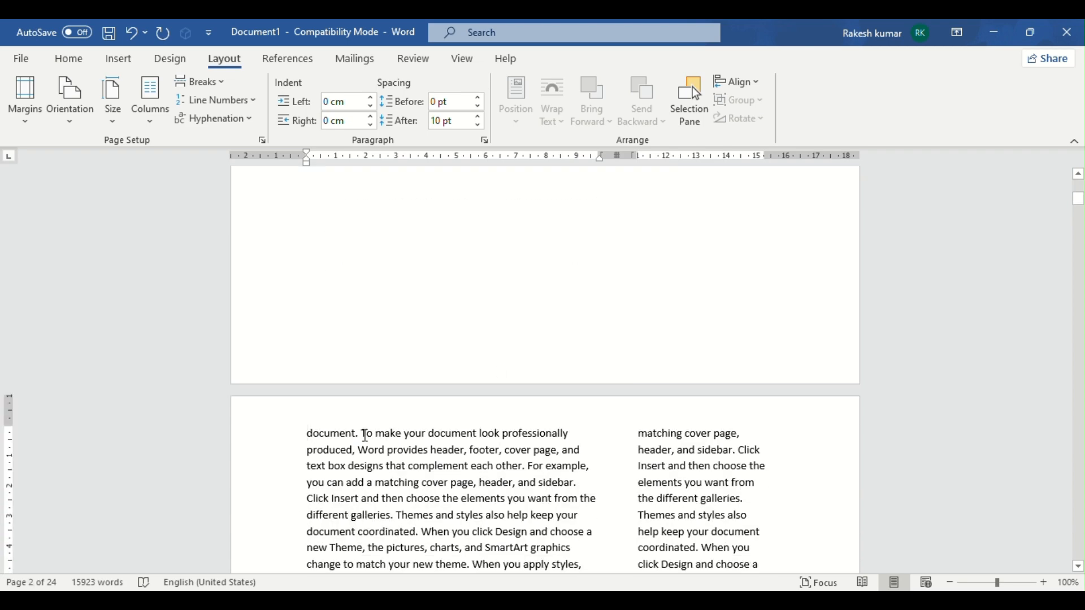
key(ctrl+z)
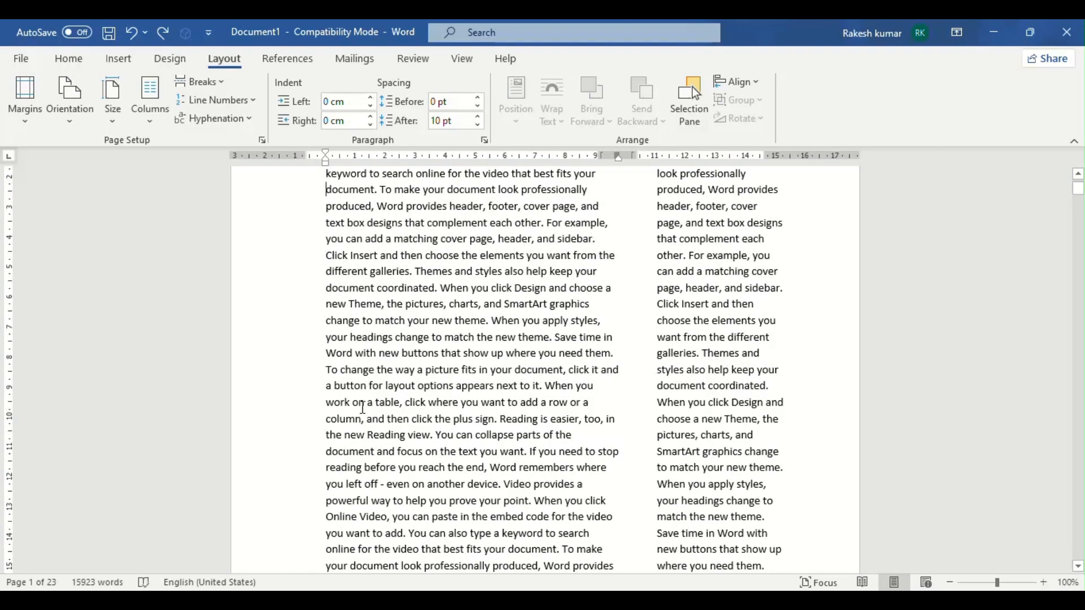
Insert a column break after "You can also type a" in the first column of page one.
scroll(352, 408, up, 2)
click(203, 82)
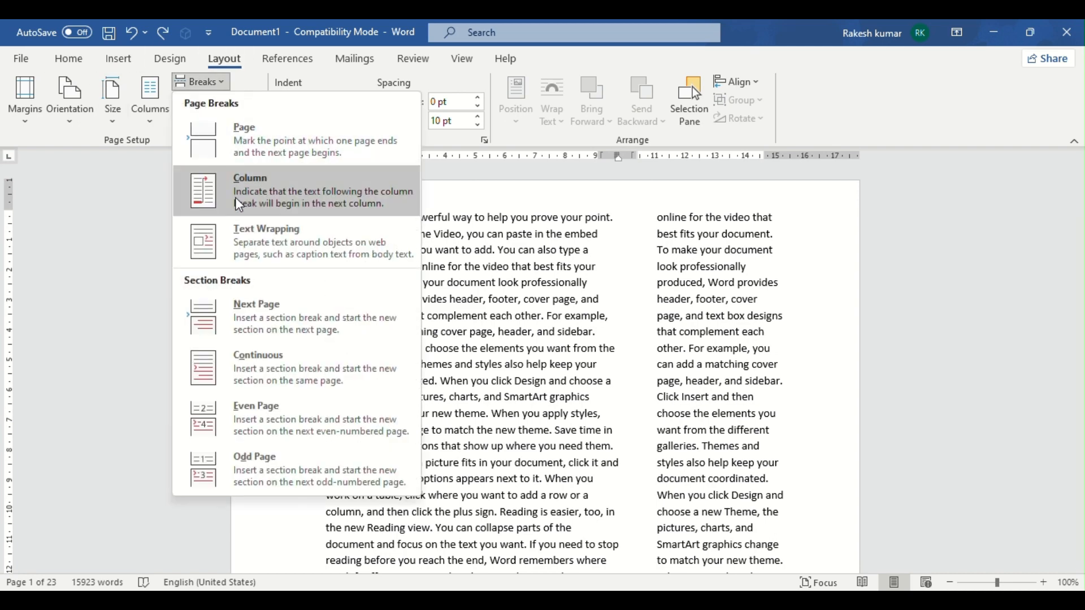
click(596, 249)
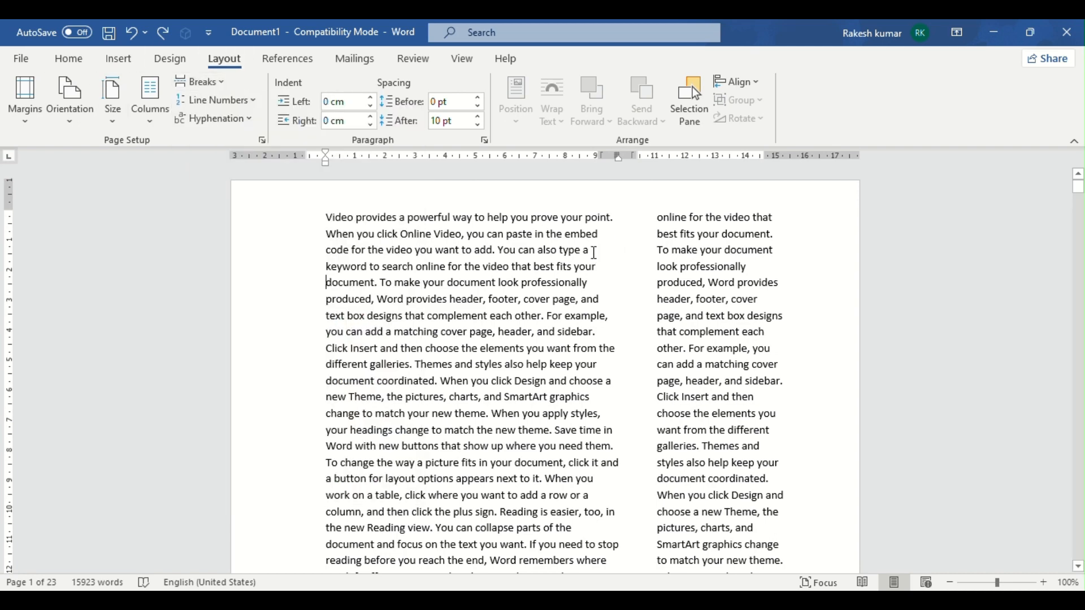
click(594, 251)
click(202, 82)
click(237, 180)
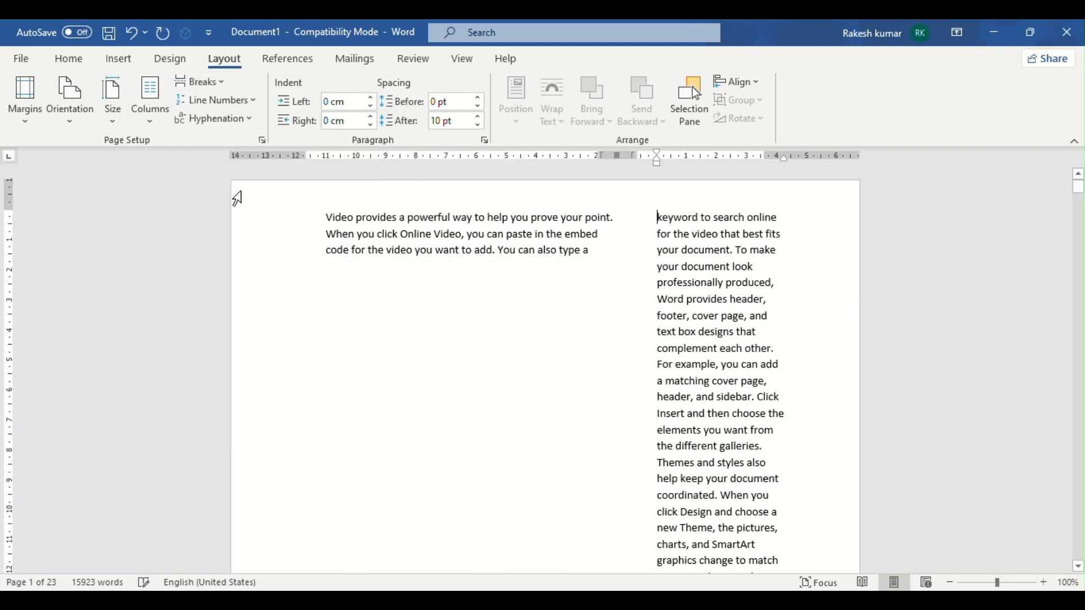
Look over how the text continues in the second column and undo the column break.
scroll(492, 275, down, 4)
scroll(502, 277, up, 5)
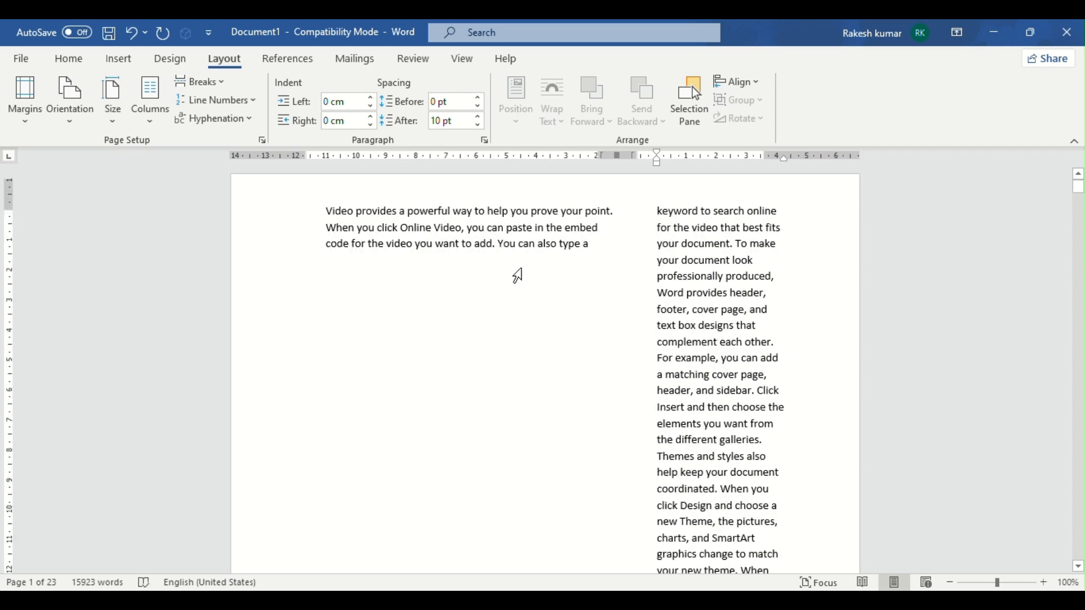
scroll(545, 312, down, 10)
scroll(542, 307, down, 4)
scroll(661, 315, up, 15)
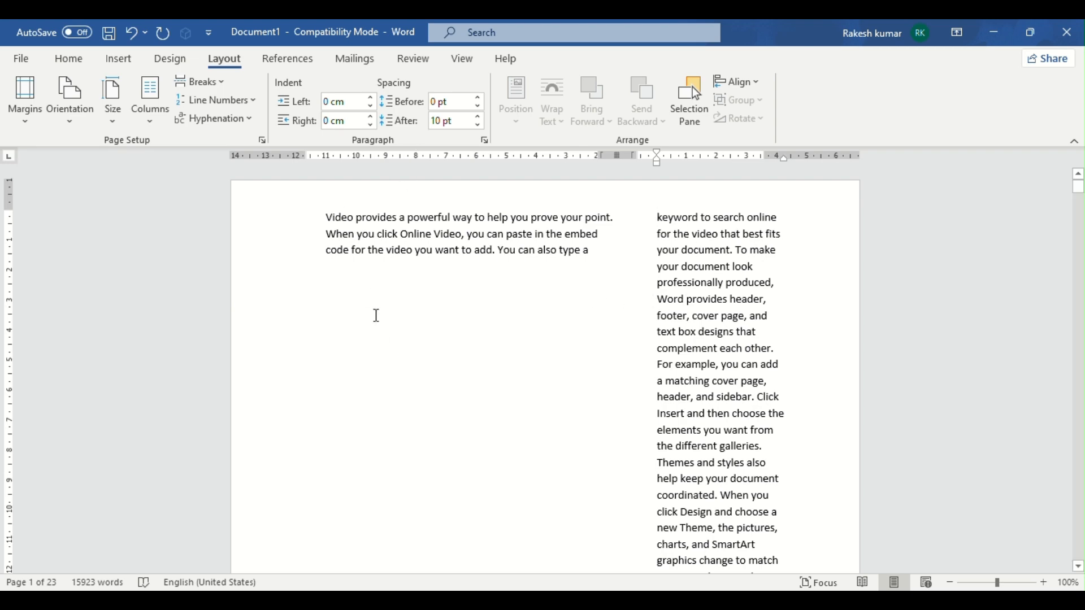
key(ctrl+z)
click(199, 81)
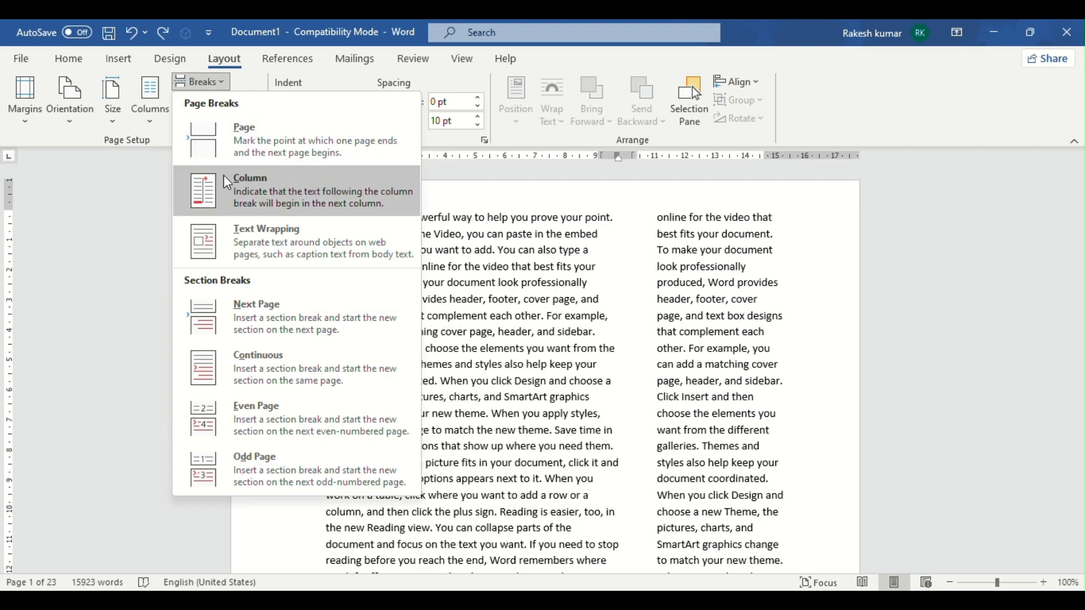
scroll(527, 290, down, 3)
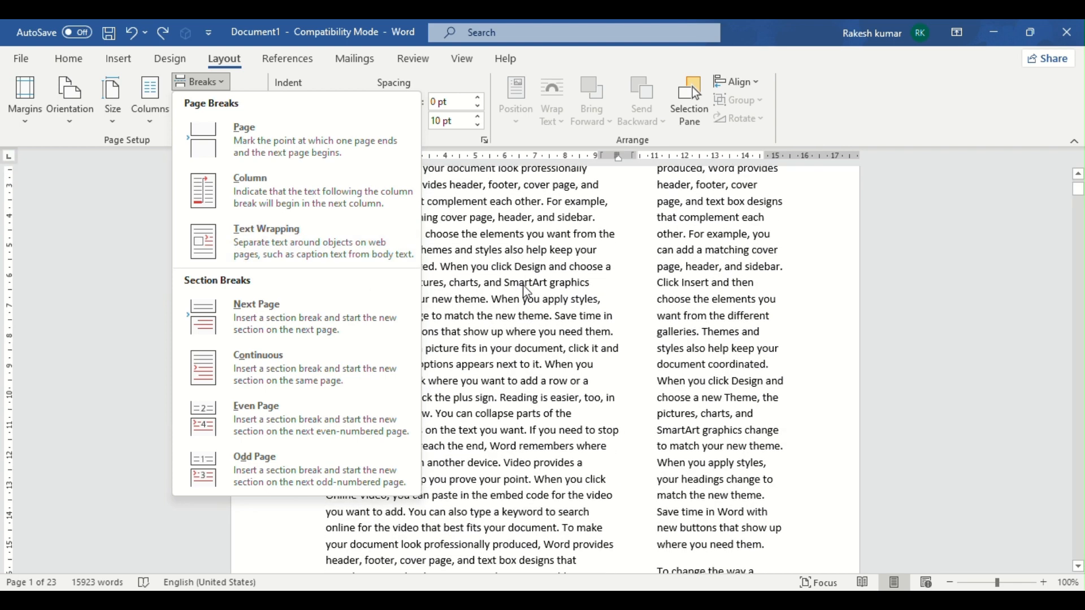
scroll(812, 296, up, 3)
click(834, 325)
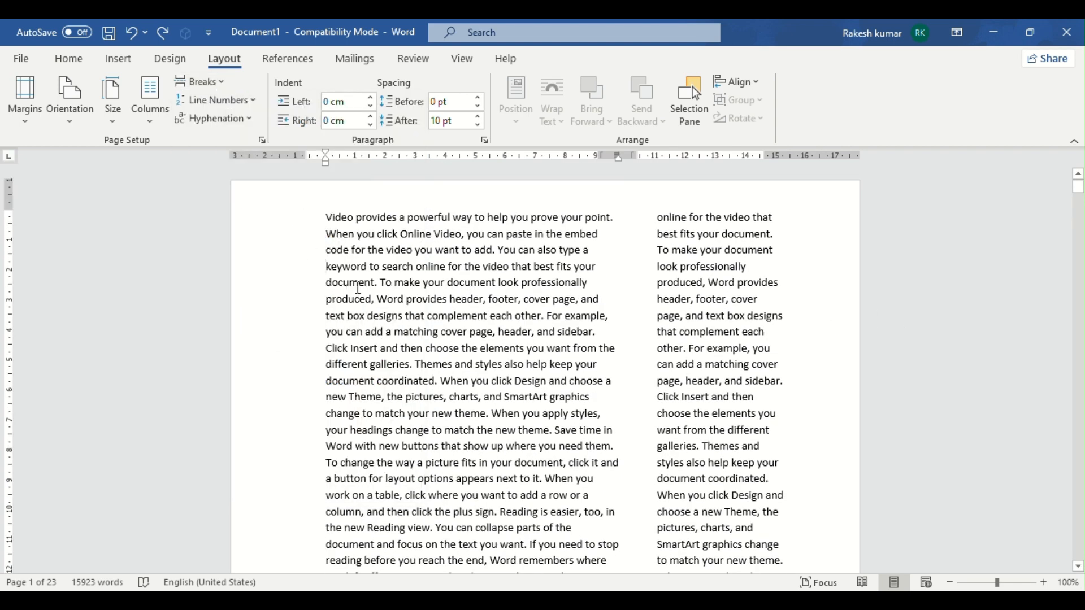
Insert the picture pngwing.com (7) from the Downloads folder after "You can also type a" in the first column.
click(108, 65)
click(156, 97)
click(204, 179)
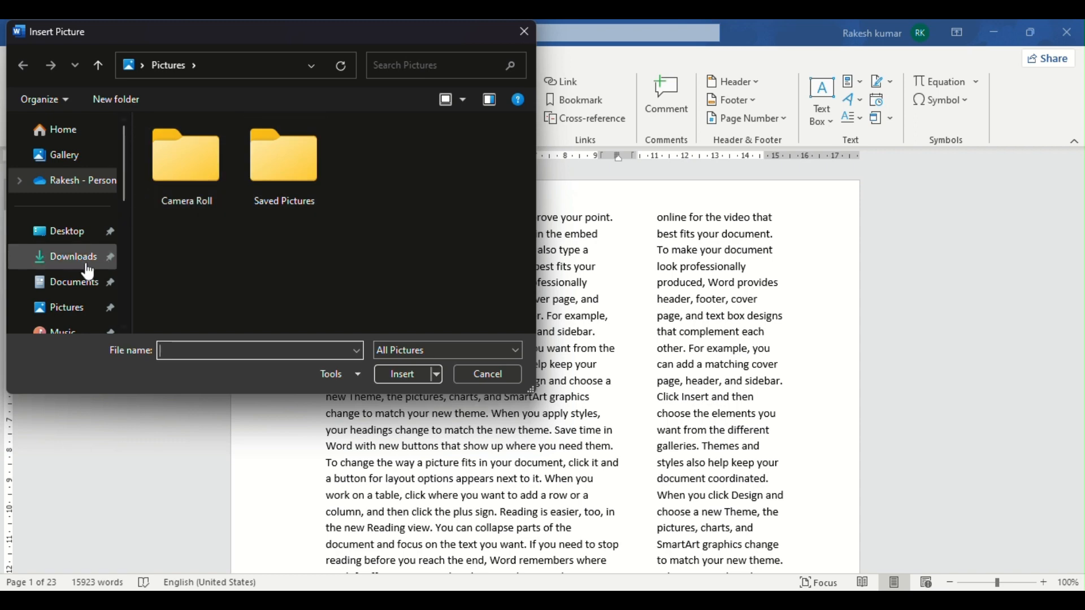
click(85, 261)
scroll(205, 249, down, 1)
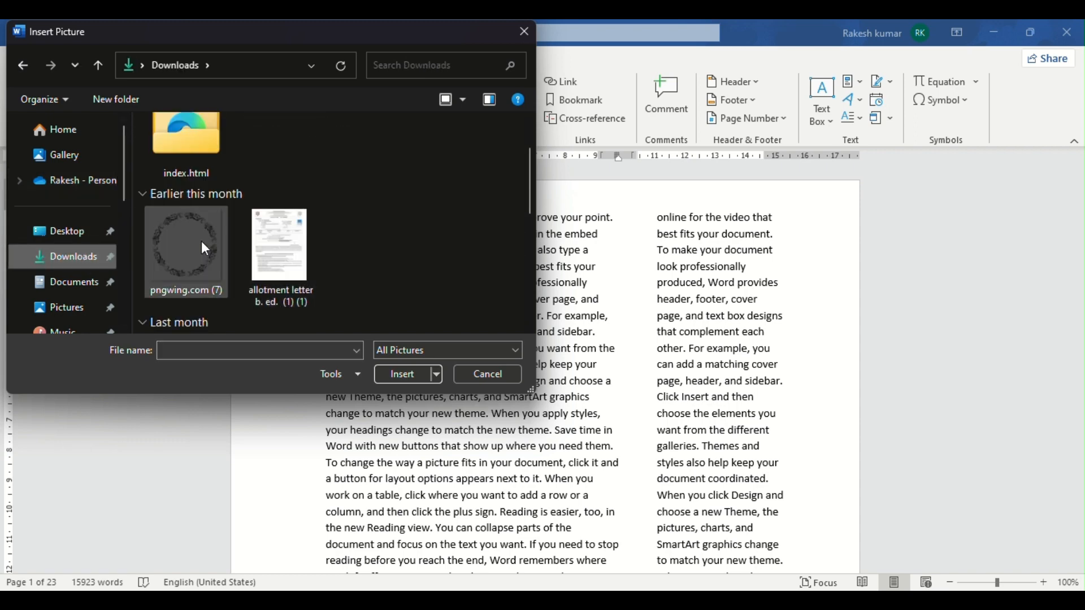
click(205, 248)
click(402, 374)
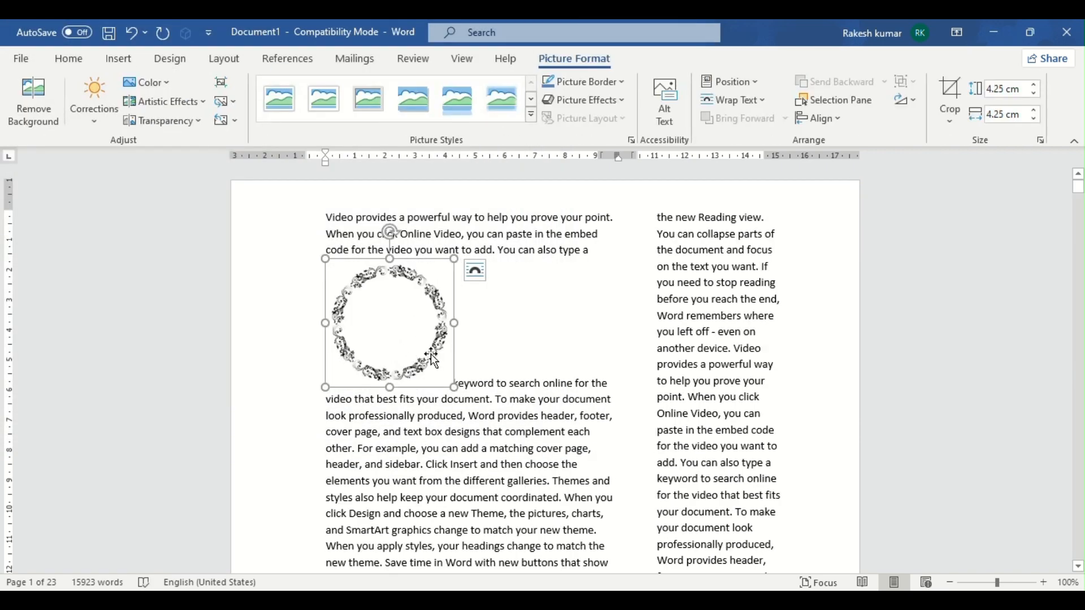
Try to insert a text wrapping break at the circular picture in the first column.
click(496, 346)
click(417, 355)
click(225, 60)
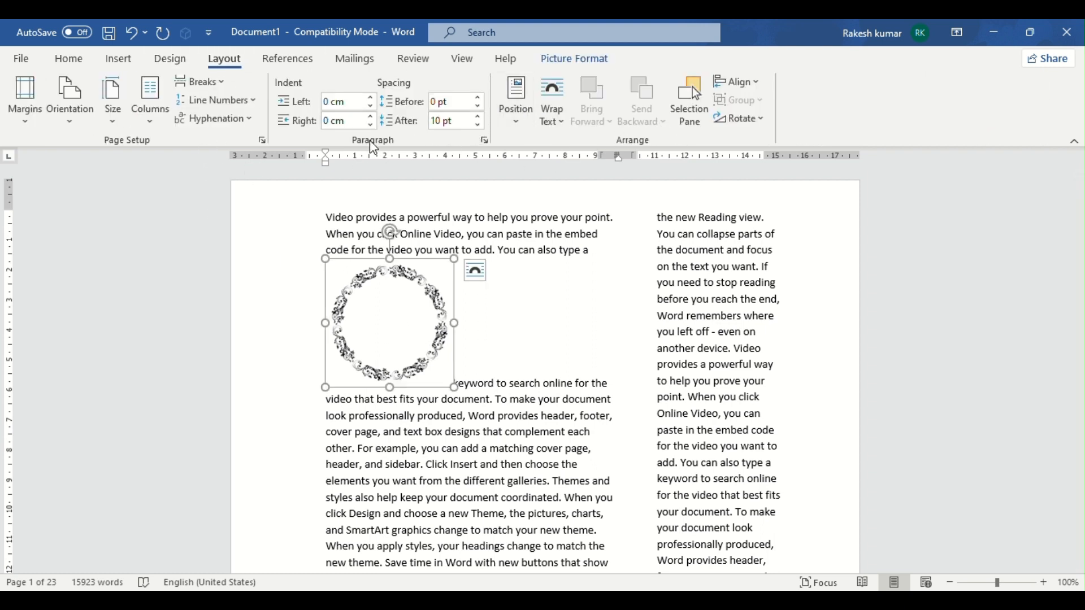
click(223, 83)
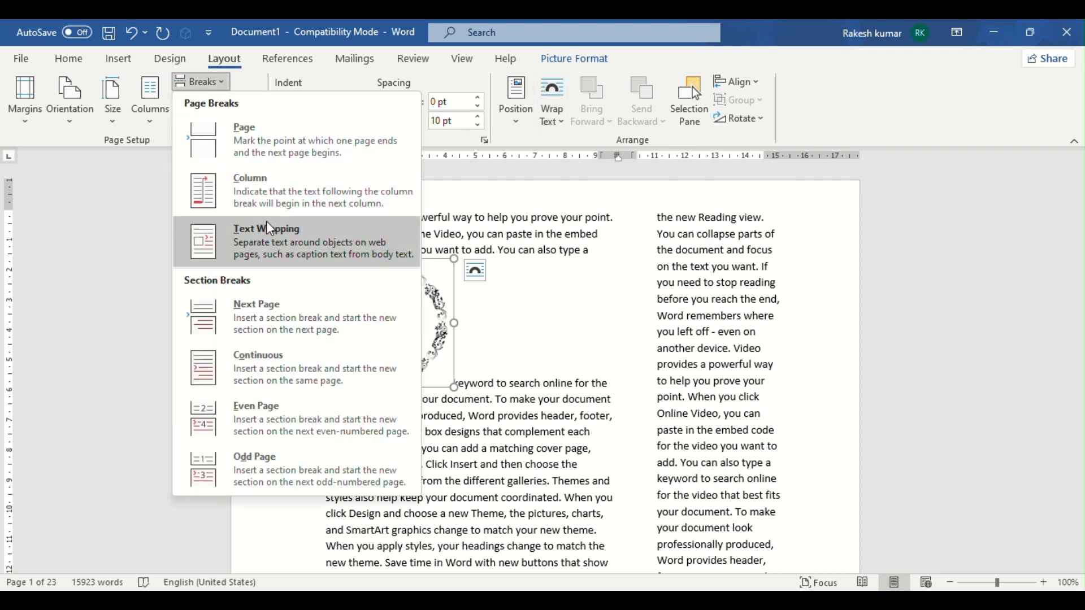
click(284, 250)
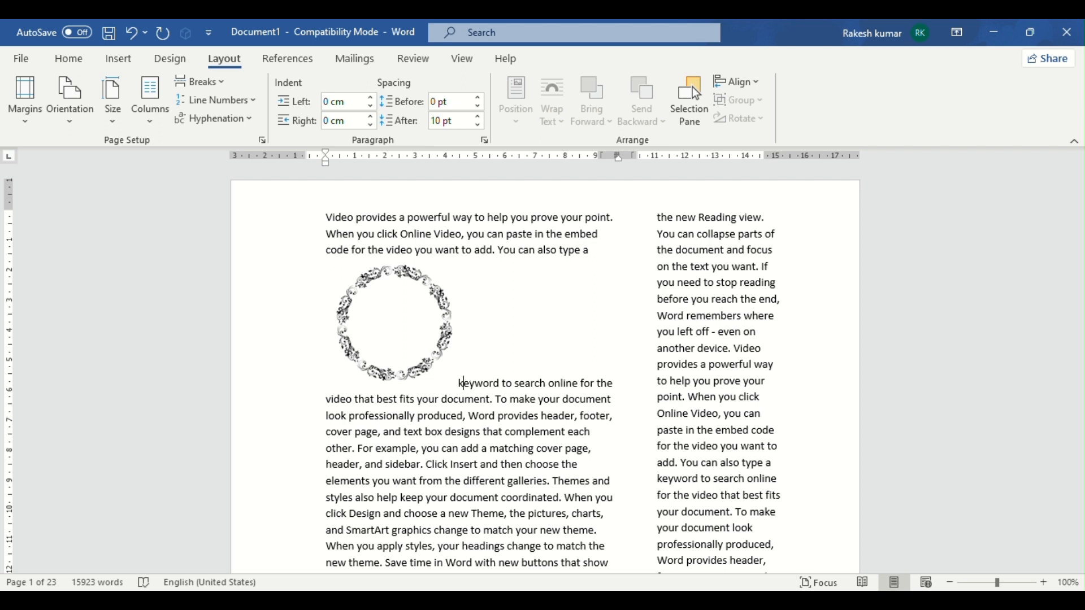
Add a line break between "You can also type a" and the picture and remove it again.
key(Left)
key(Left)
key(Right)
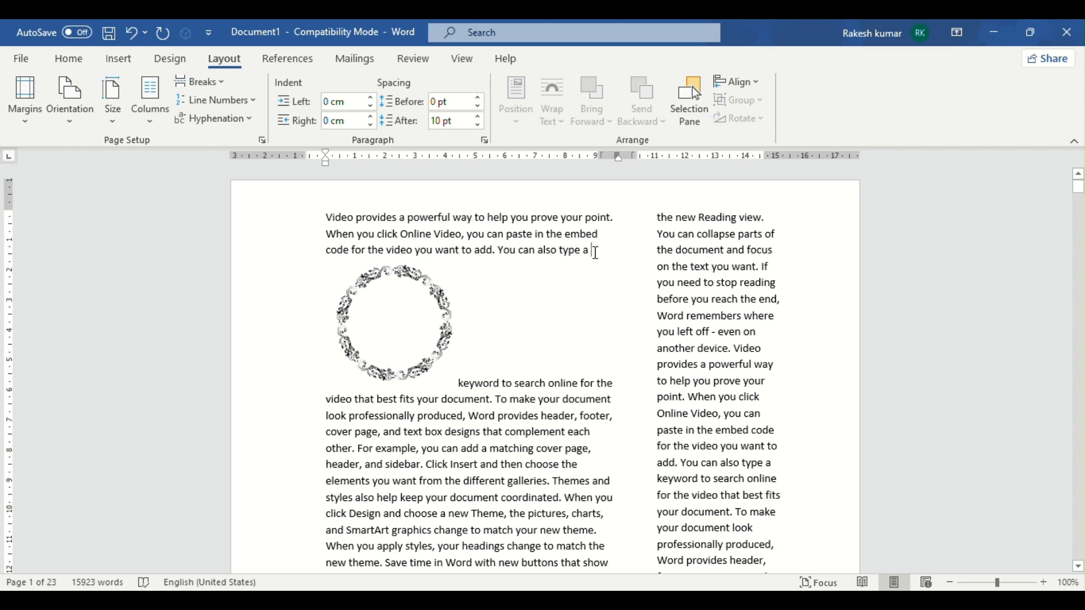
key(Return)
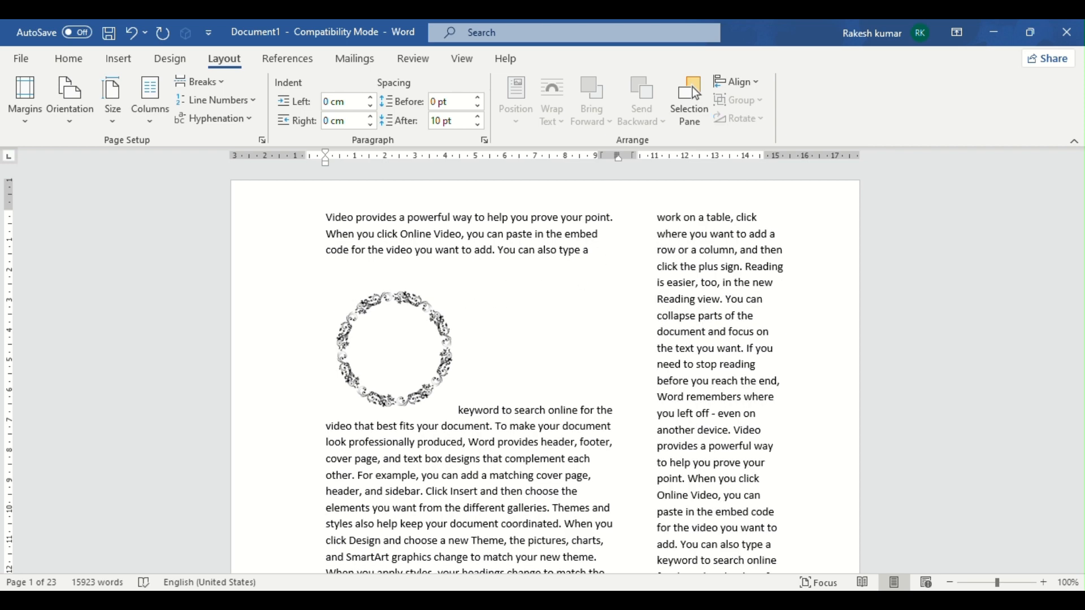
key(BackSpace)
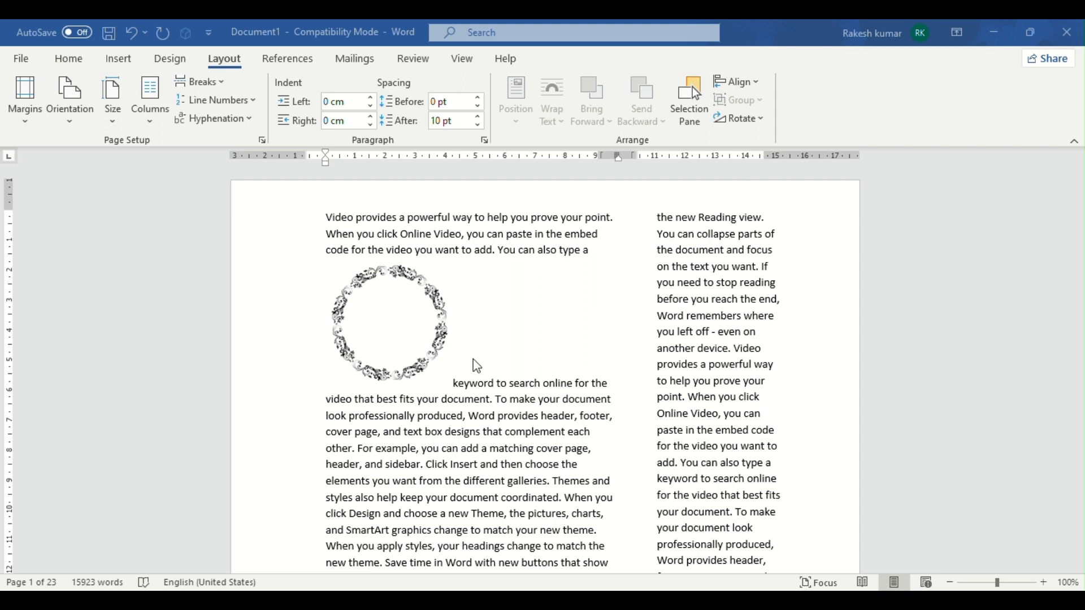
Set the text wrapping of the circular picture to Square.
click(417, 333)
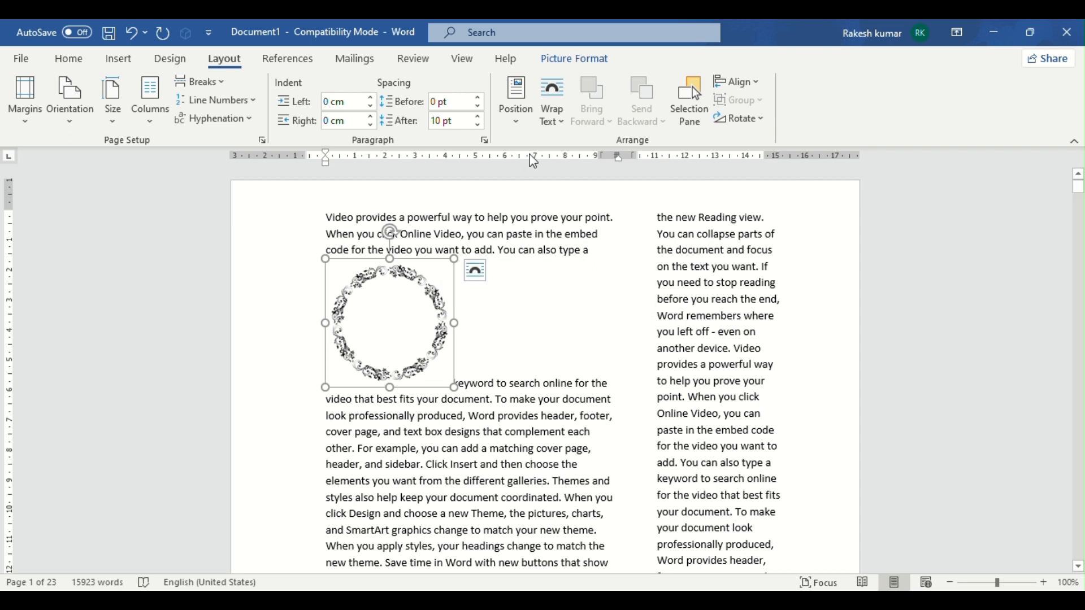
click(552, 100)
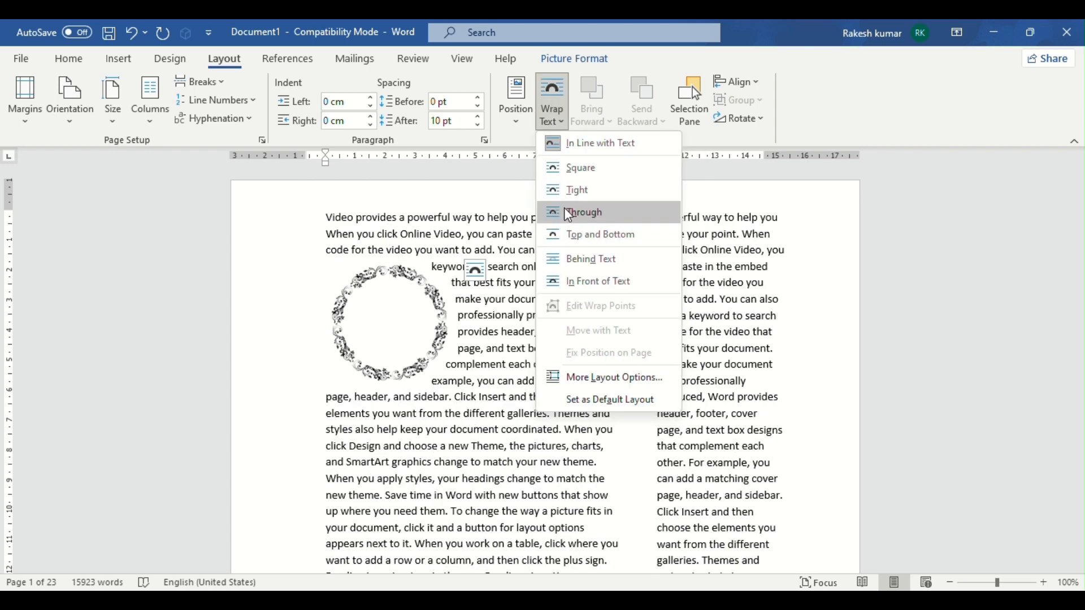
click(581, 168)
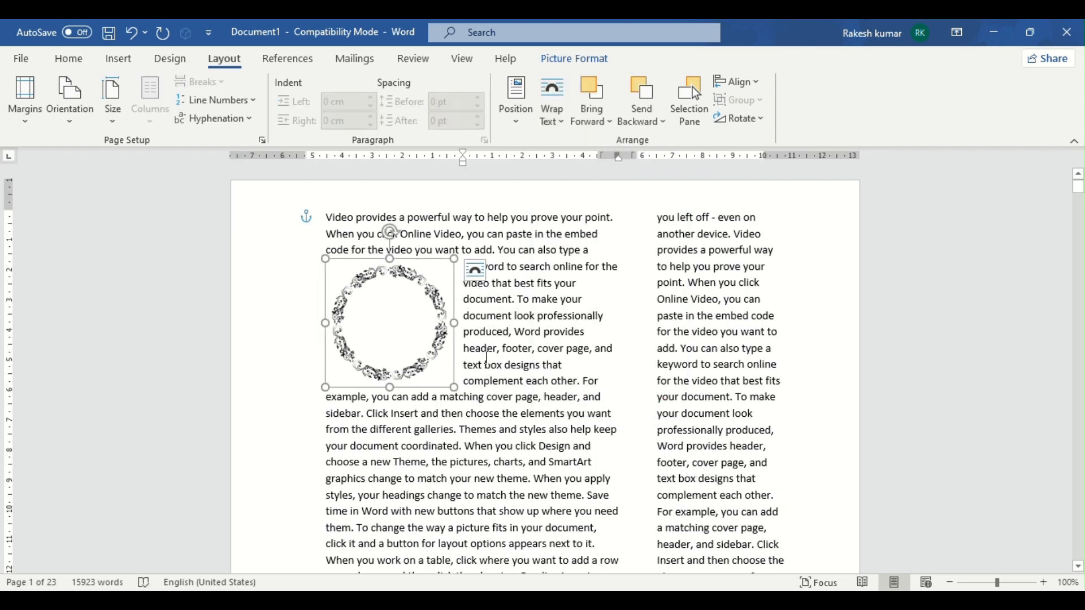
Change the picture's text wrapping to Tight and to Through.
click(552, 110)
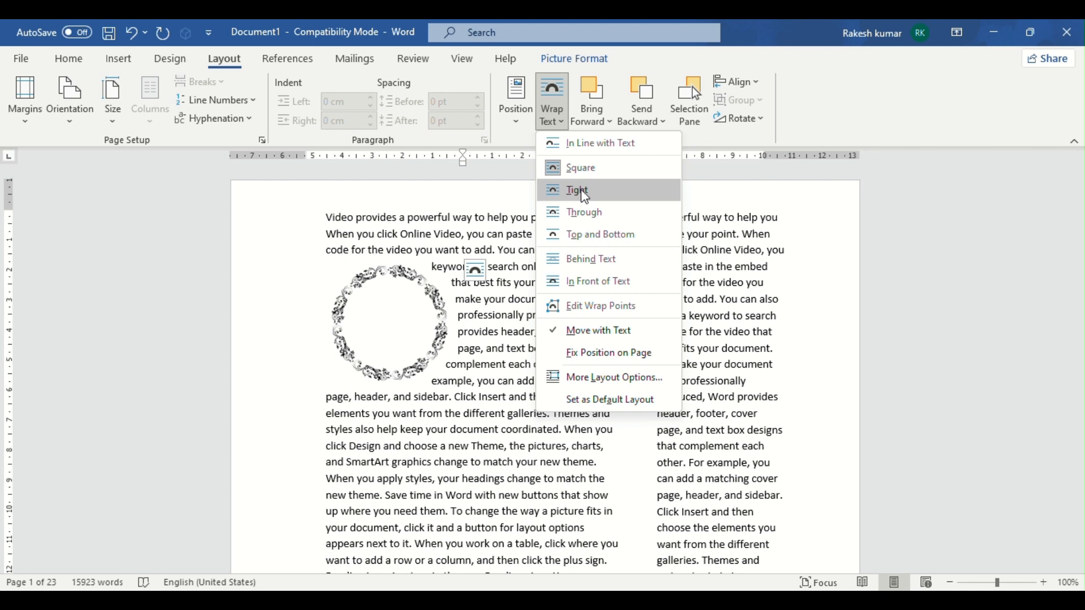
click(585, 193)
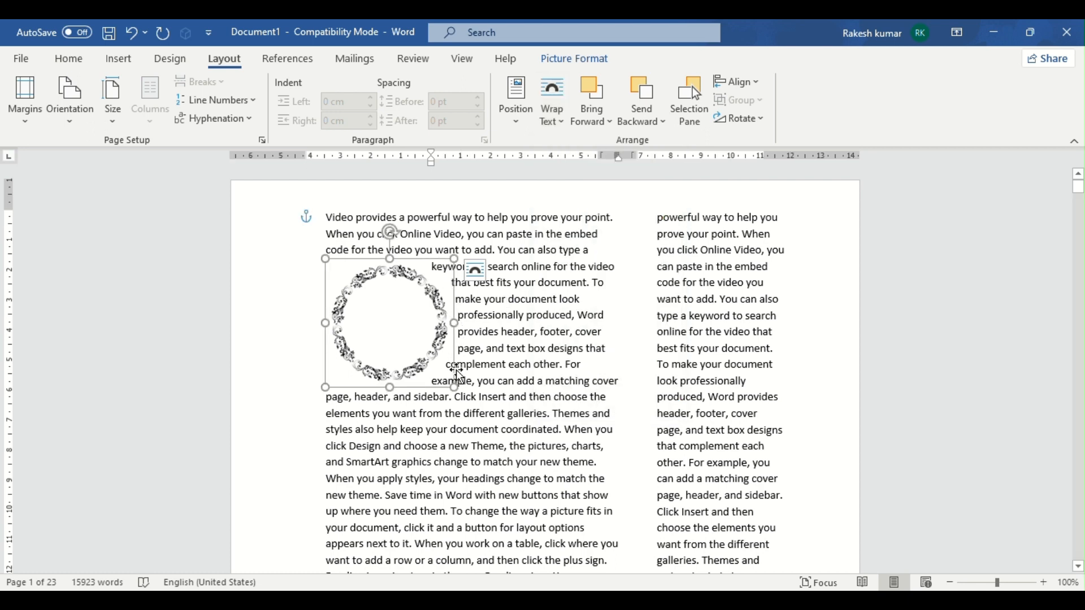
click(552, 107)
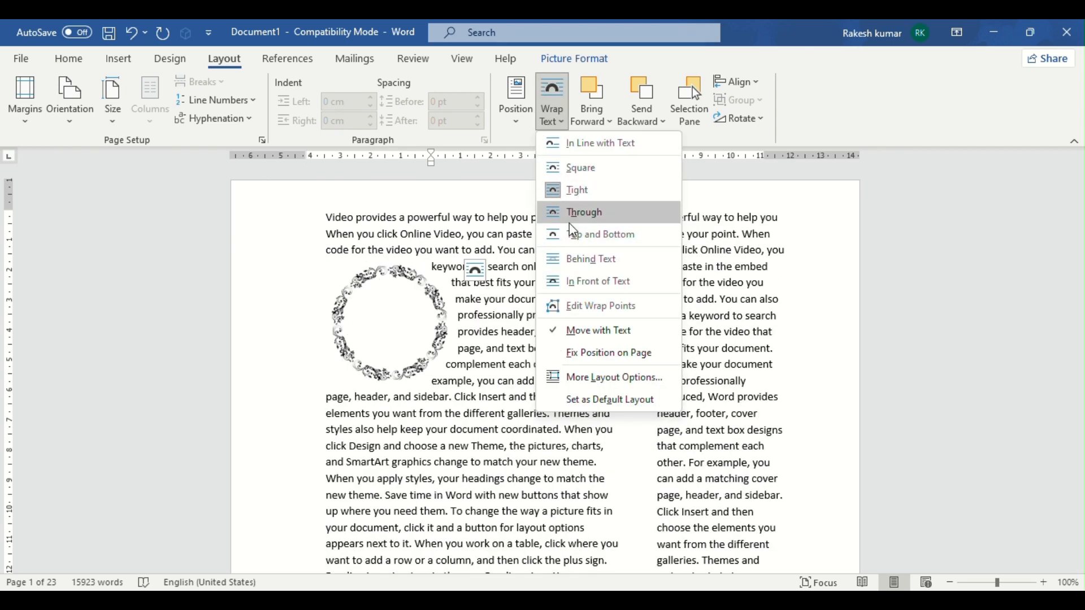
click(598, 217)
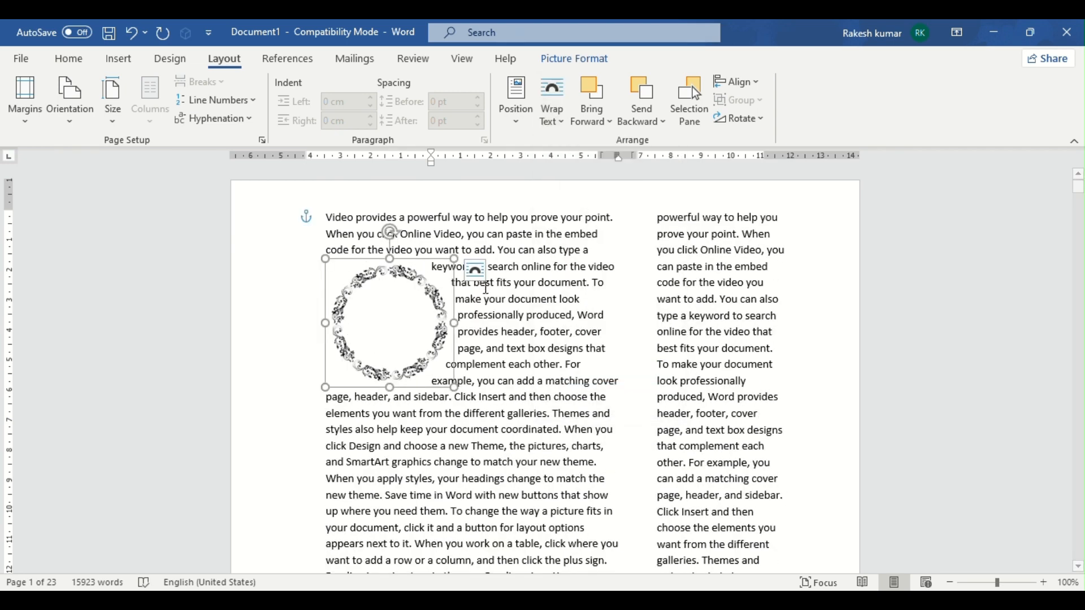
Edit the picture's wrap points, pulling the boundary along the ring's right side inward so the text sits closer.
click(562, 113)
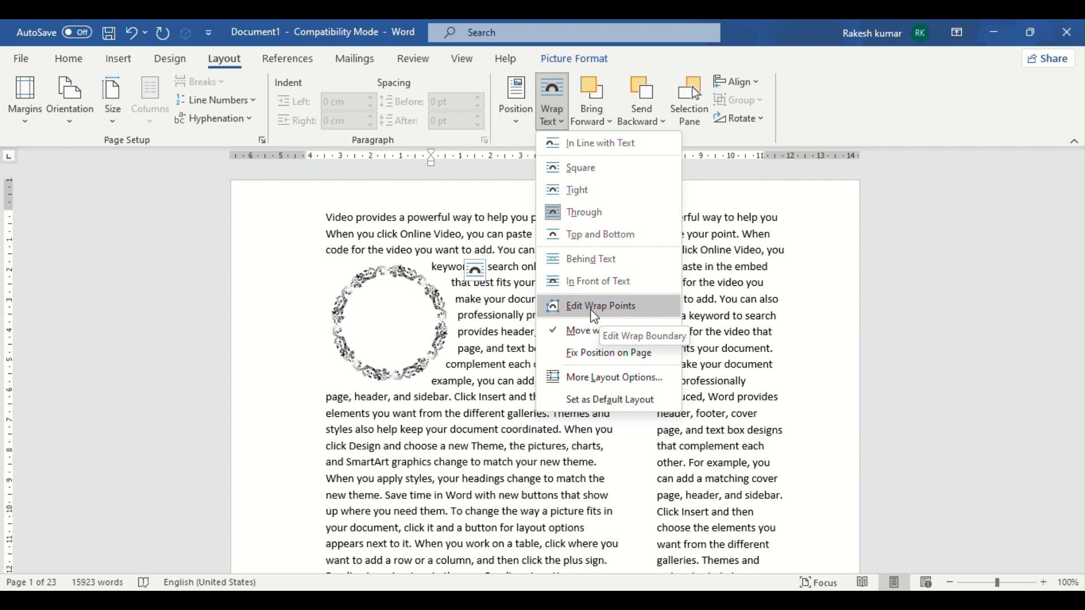
click(591, 310)
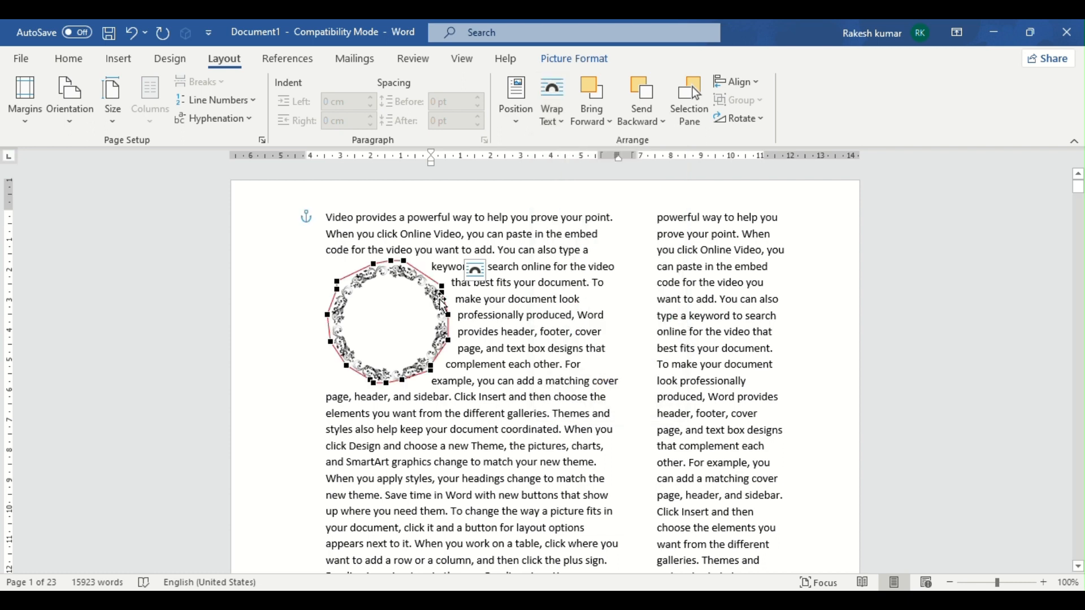
mouse_move(440, 284)
mouse_down()
mouse_move(423, 287)
mouse_move(439, 300)
mouse_up()
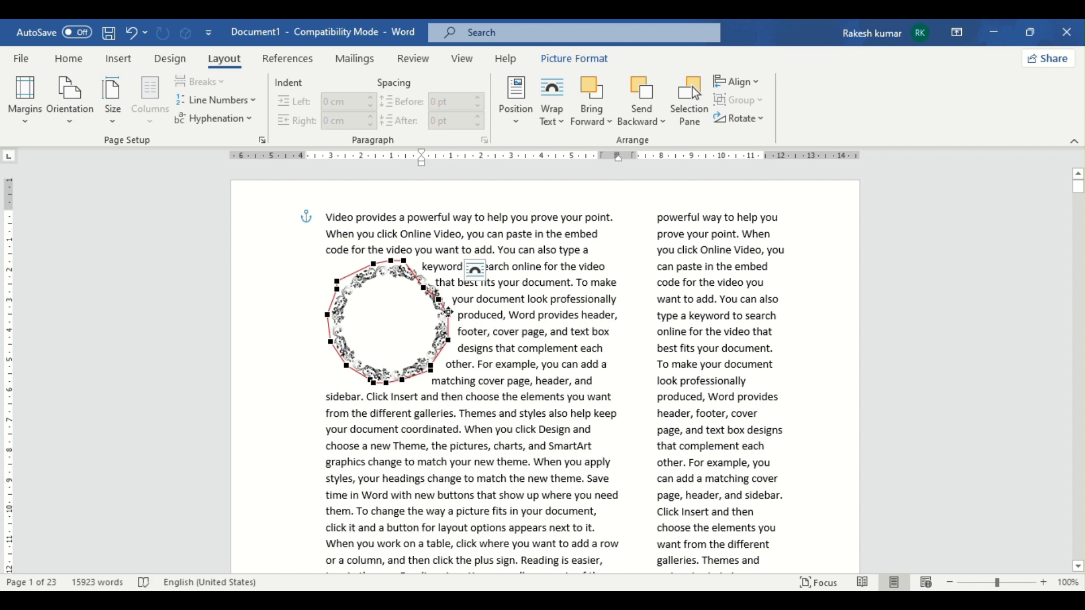
drag(445, 308, 437, 340)
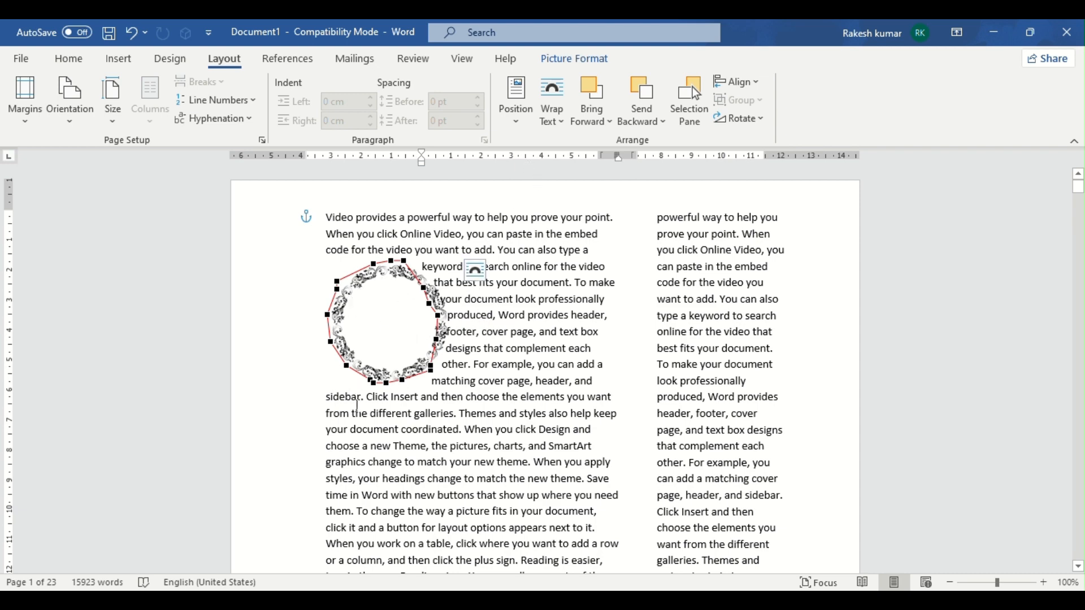
Undo the wrap point edits and wrapping changes and delete the circular picture.
key(ctrl+z)
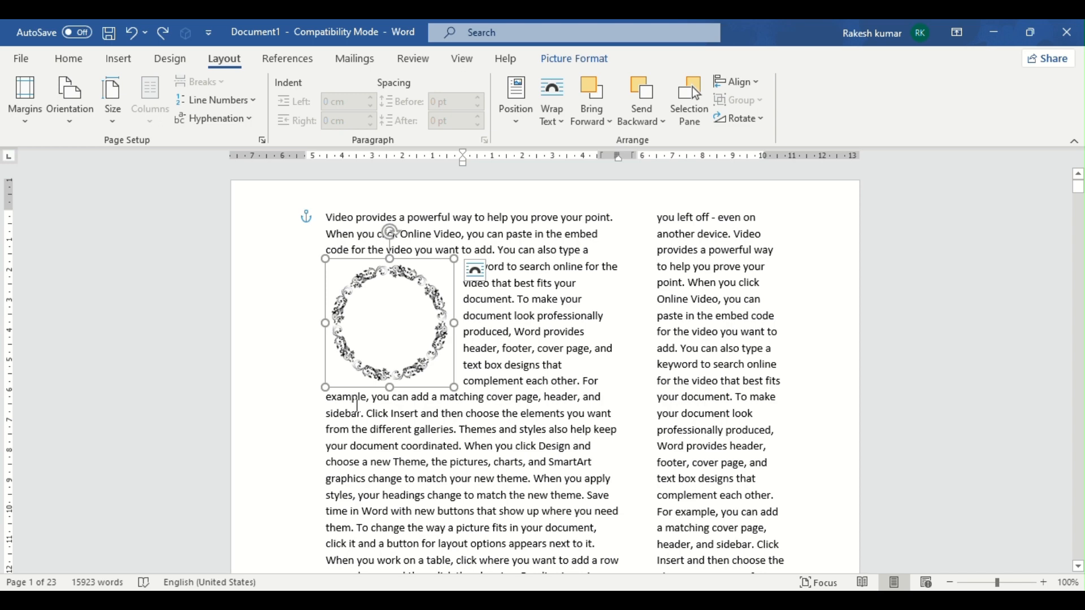
key(ctrl+z)
key(Delete)
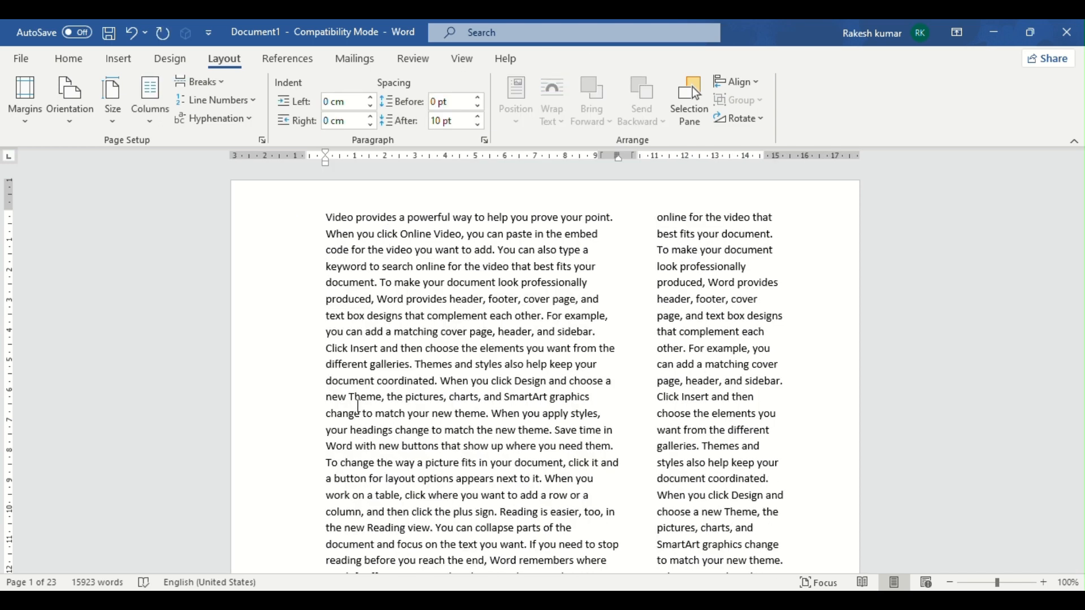
Insert a Next Page section break after "header, footer, cover page, and" in the first column of page one.
click(150, 97)
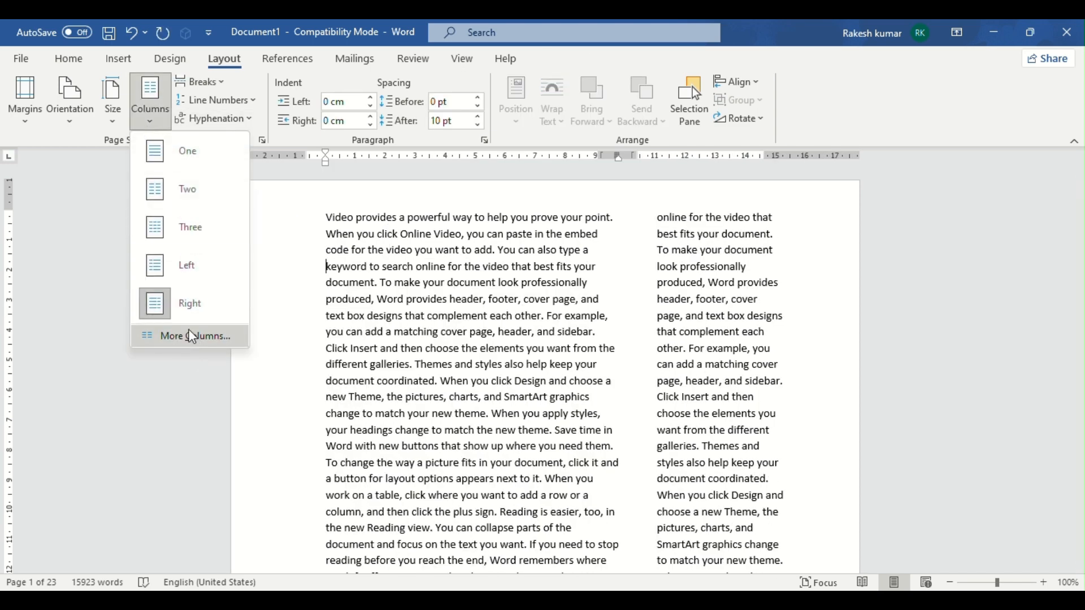
click(207, 86)
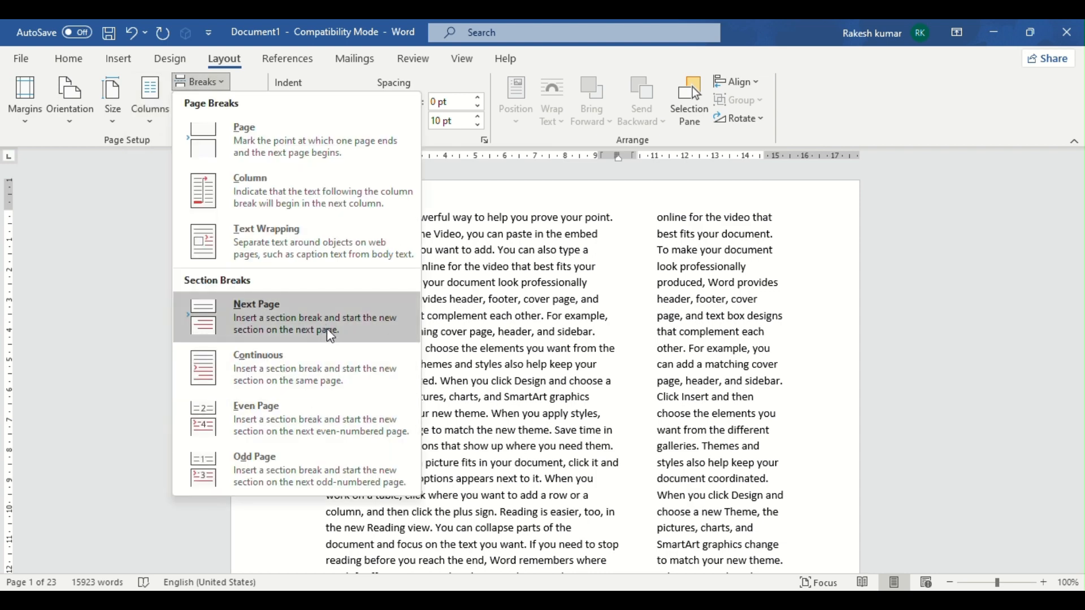
click(569, 311)
click(602, 305)
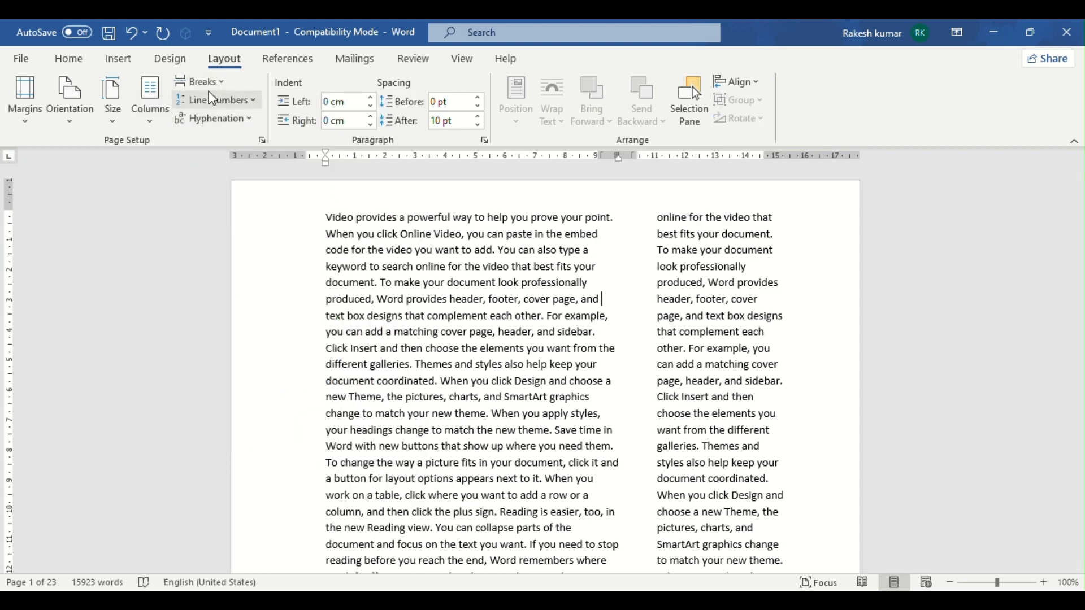
click(203, 82)
click(262, 311)
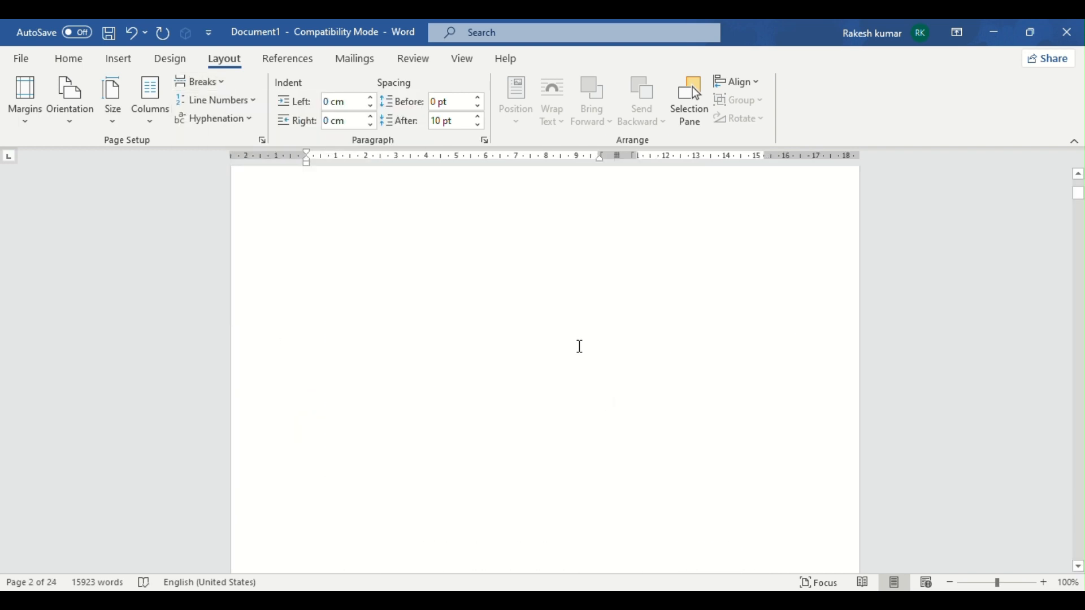
scroll(579, 346, up, 5)
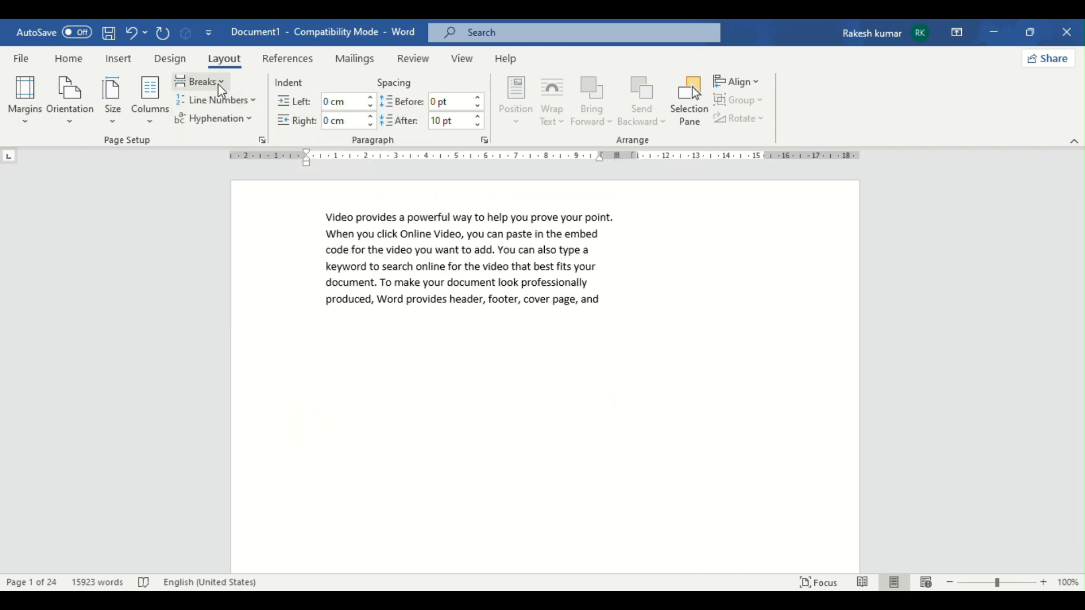
Insert a Continuous section break at the start of the new section and check the first two pages.
click(203, 82)
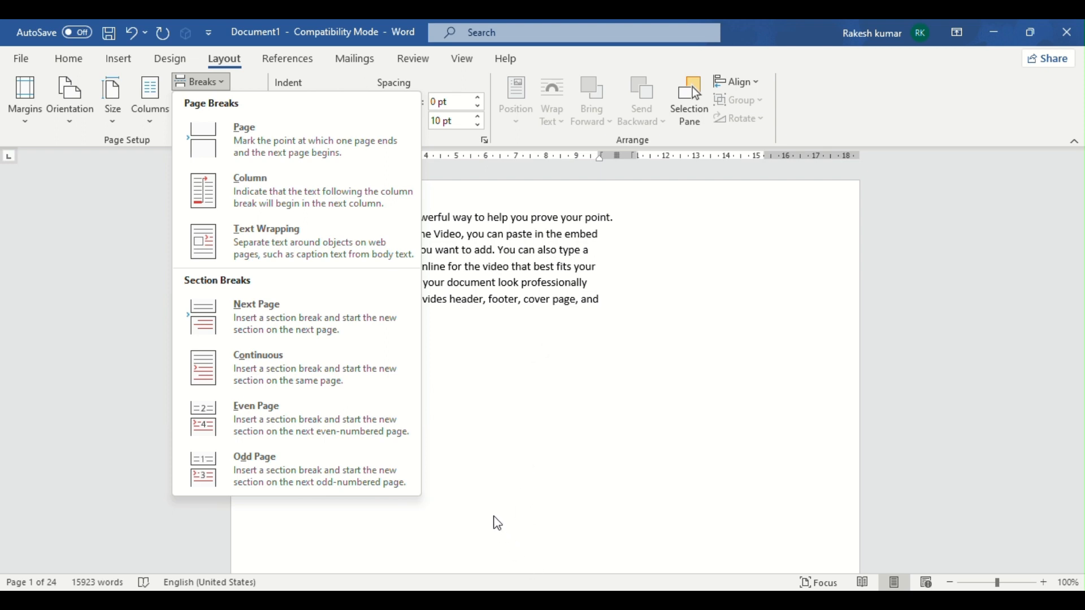
click(353, 375)
scroll(609, 404, down, 5)
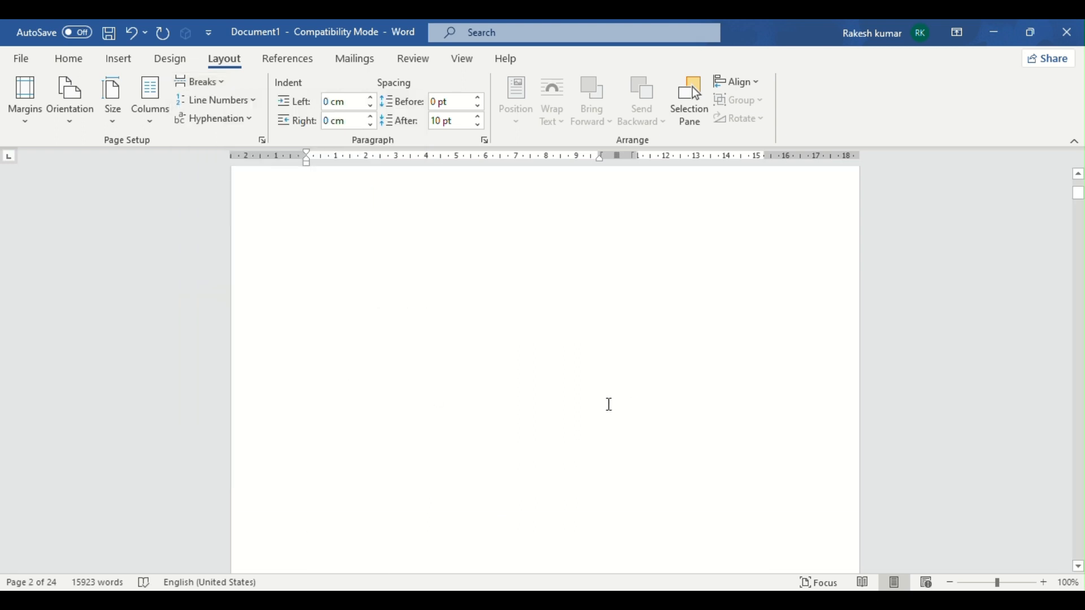
scroll(608, 403, up, 1)
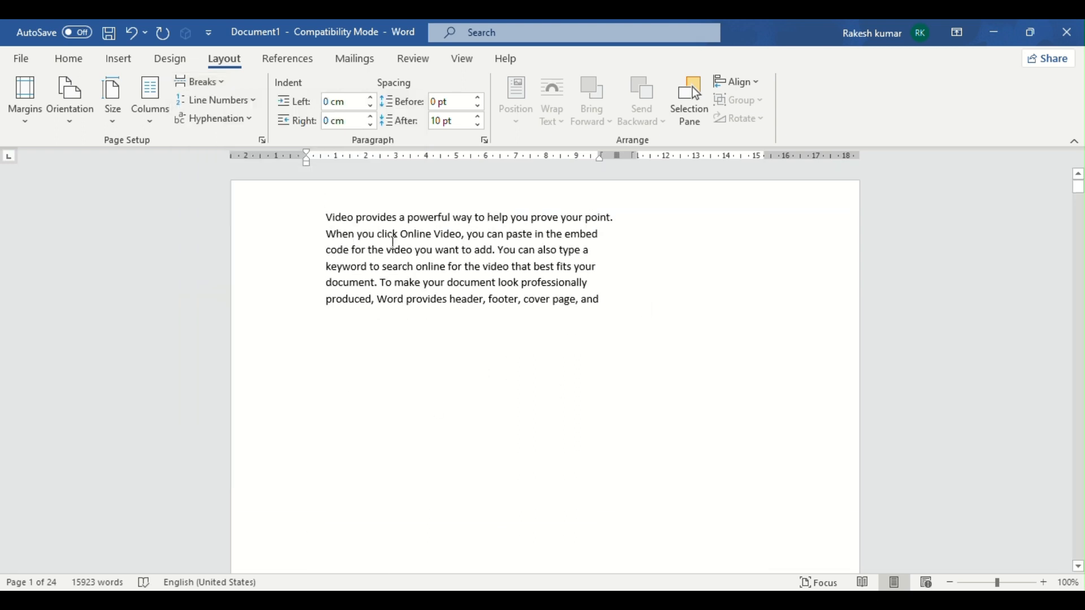
Insert an Even Page section break before the remaining text and look over the pages around it.
click(221, 81)
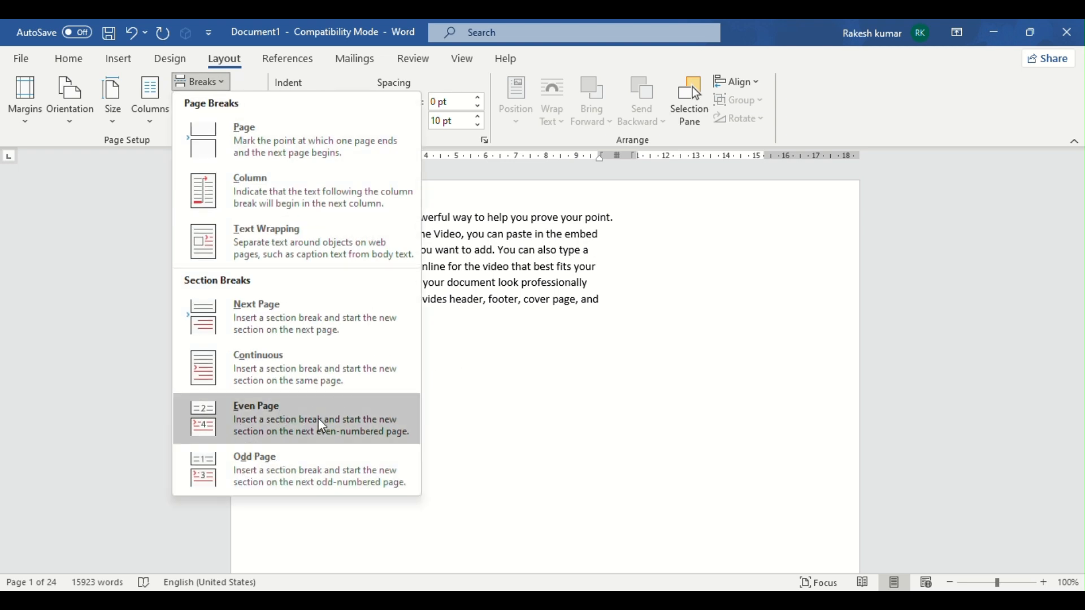
click(292, 419)
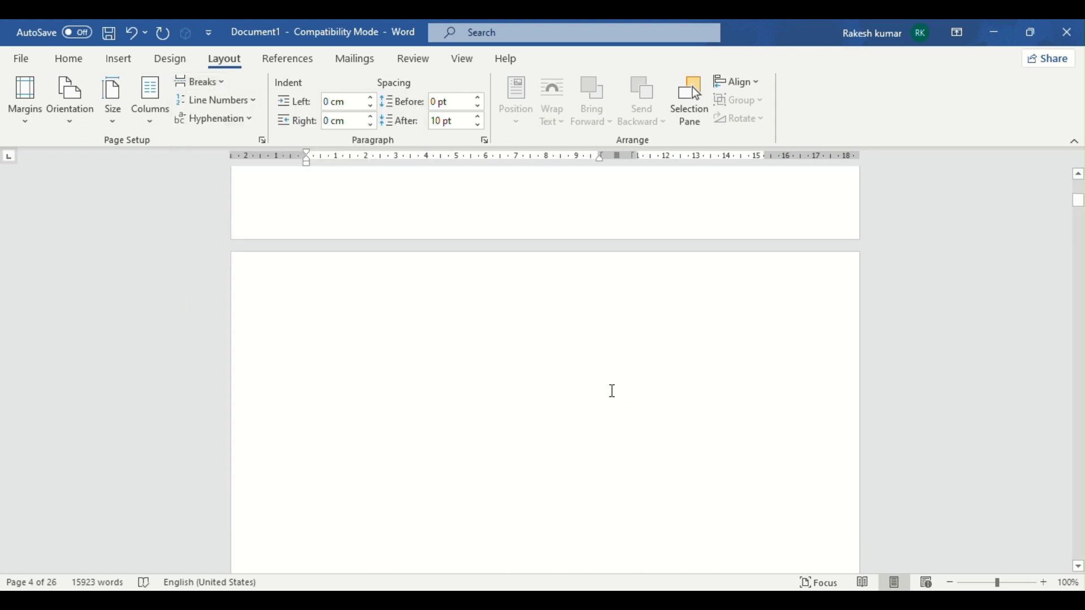
scroll(611, 390, up, 11)
scroll(613, 380, down, 3)
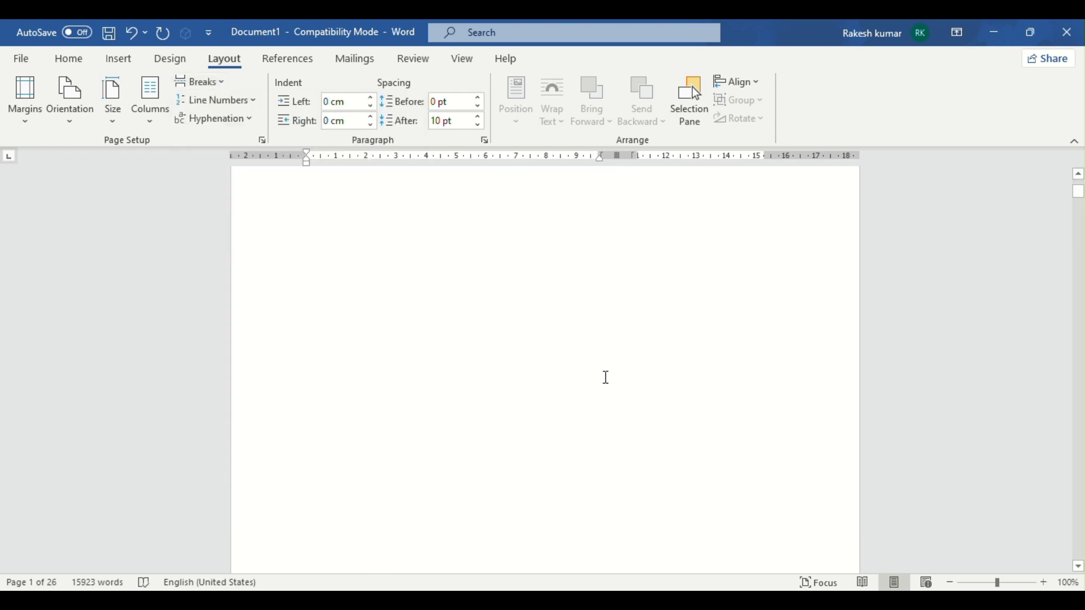
scroll(605, 378, down, 10)
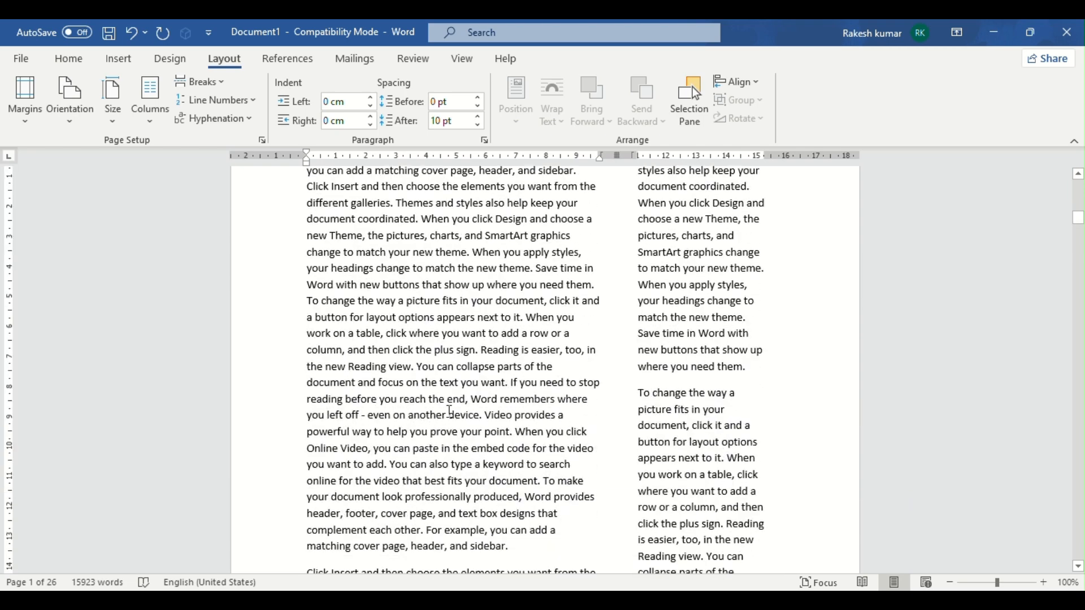
scroll(446, 396, up, 10)
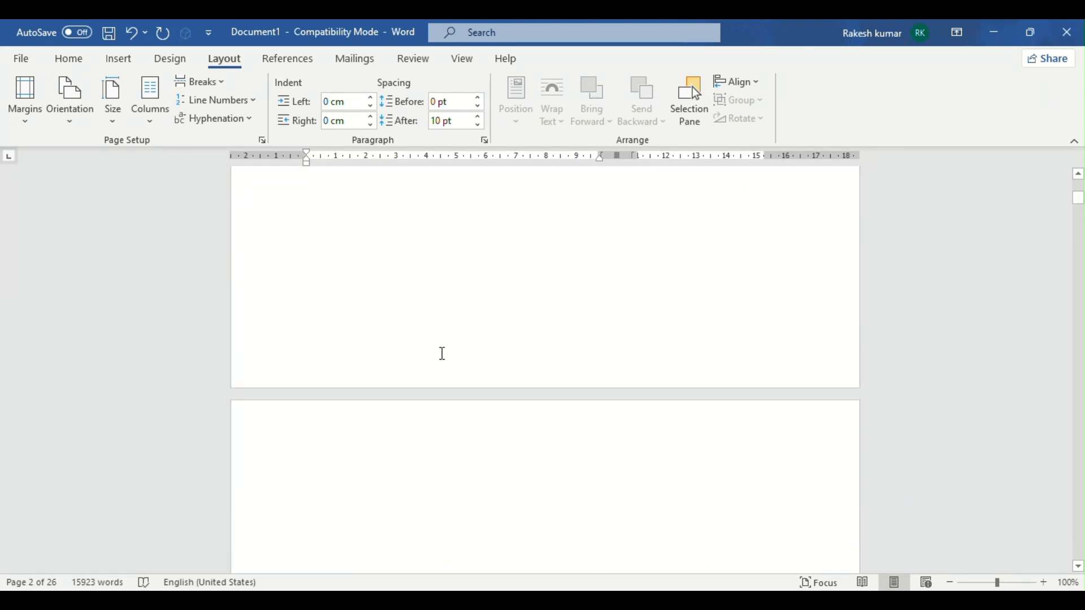
scroll(442, 354, up, 10)
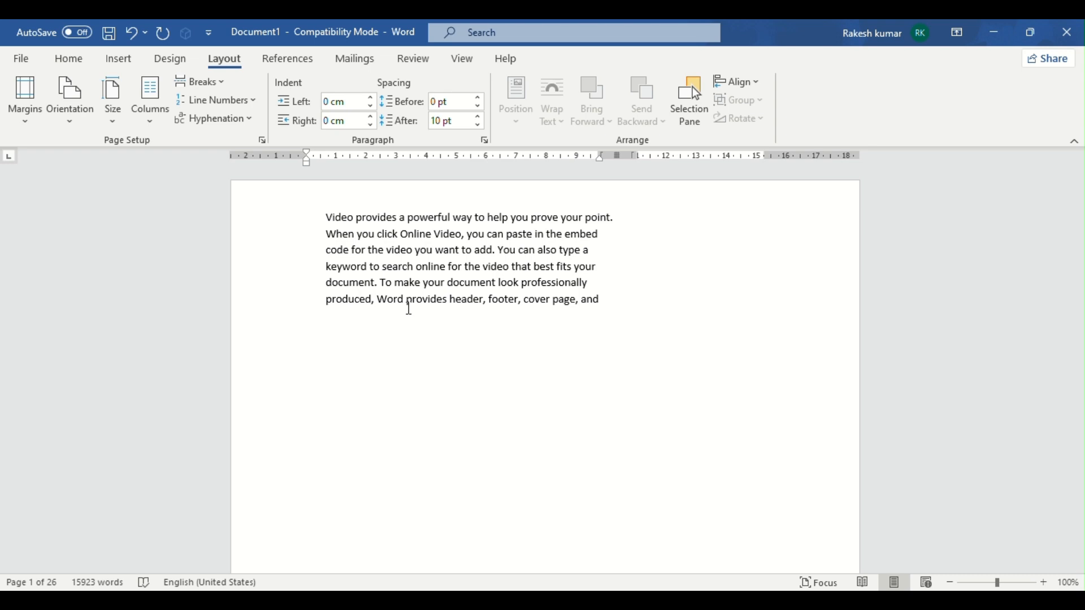
Undo the section breaks and the earlier edits until the document is an empty single page.
key(ctrl+z)
key(ctrl+z)
key(ctrl+z)
key(ctrl+z)
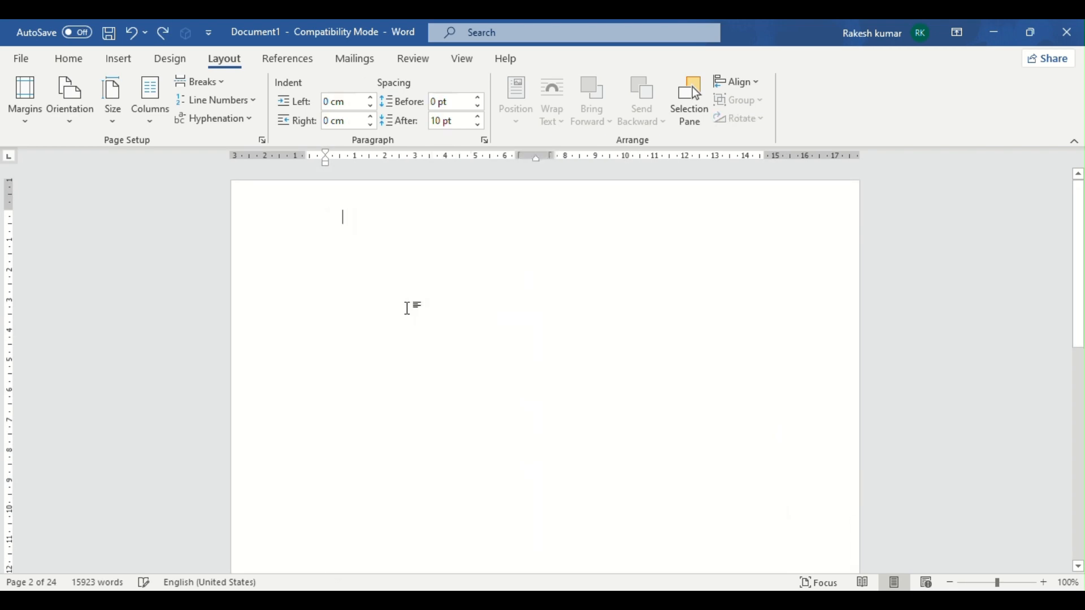
key(ctrl+z)
key(ctrl+z)
key(ctrl+z)
key(ctrl+z)
key(ctrl+z)
key(ctrl+z)
key(ctrl+z)
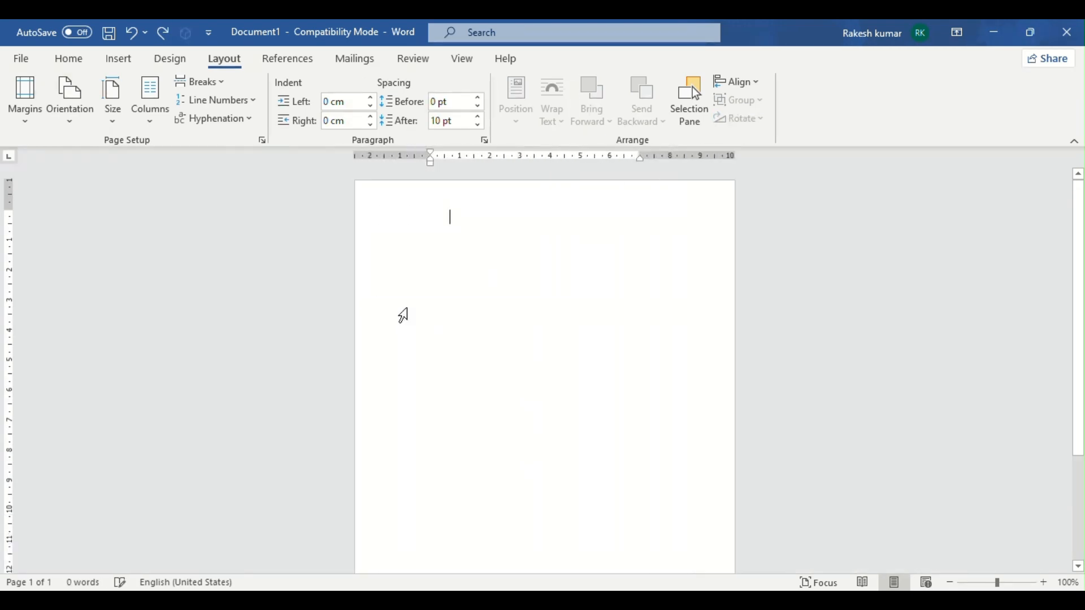
Restore the undone sample text with Redo, set it in one column and return to page one.
key(ctrl+y)
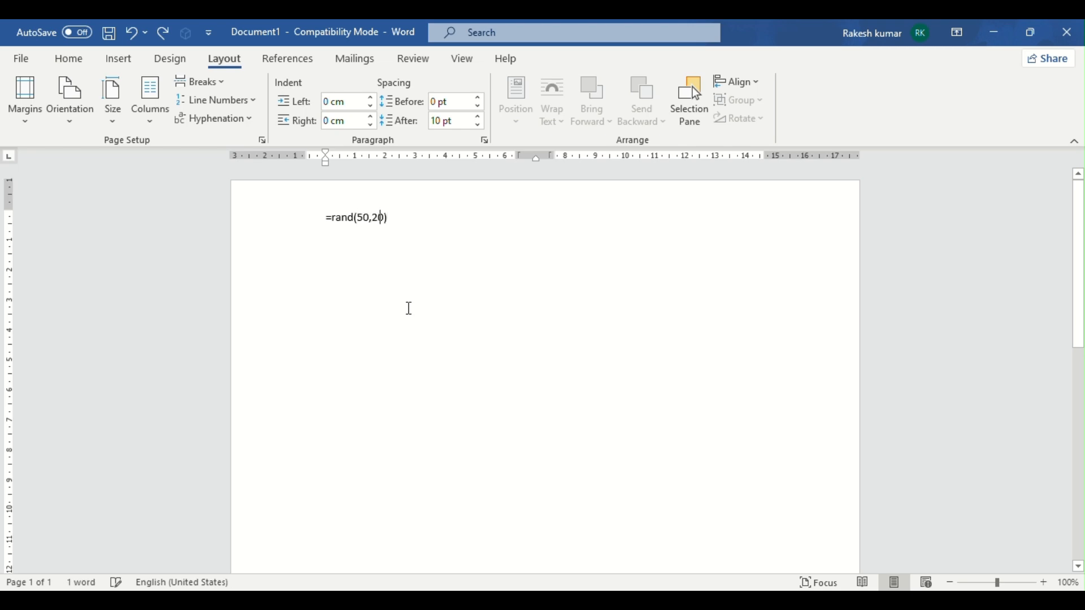
key(ctrl+y)
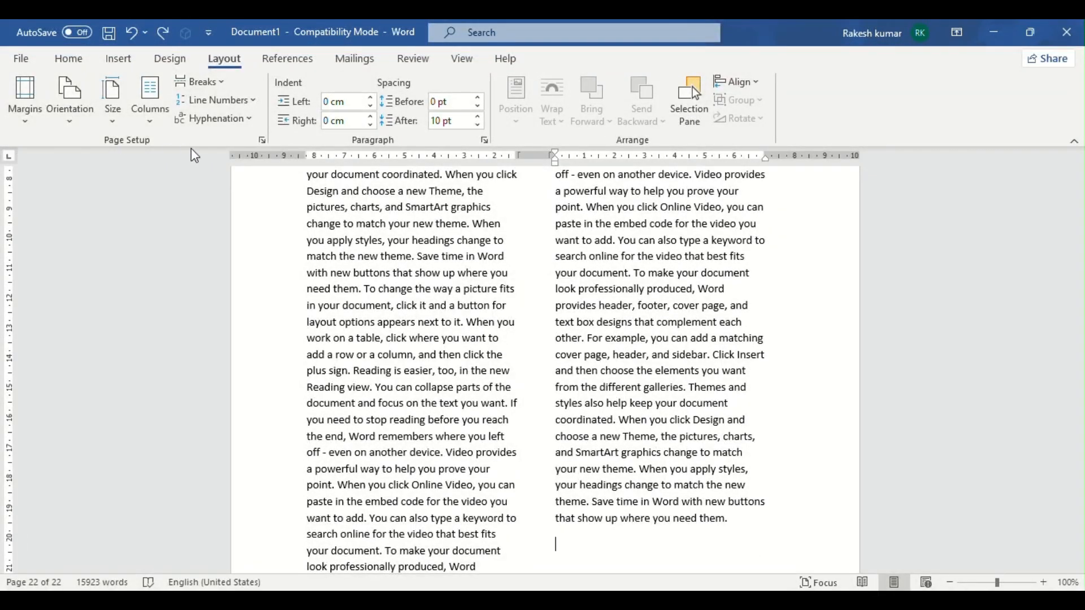
click(150, 116)
click(188, 151)
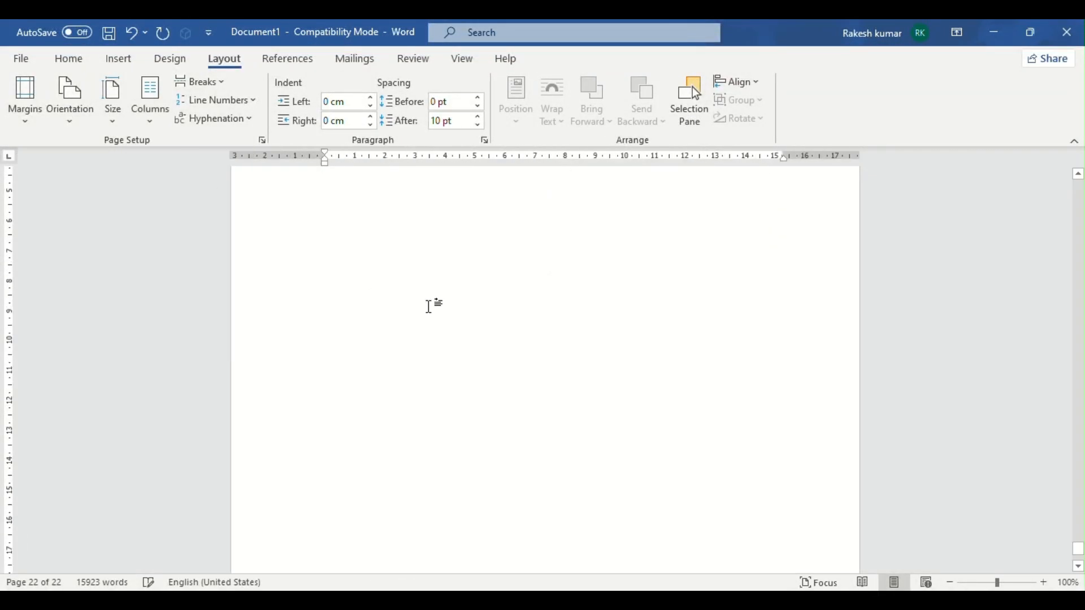
scroll(709, 480, up, 5)
scroll(718, 474, up, 20)
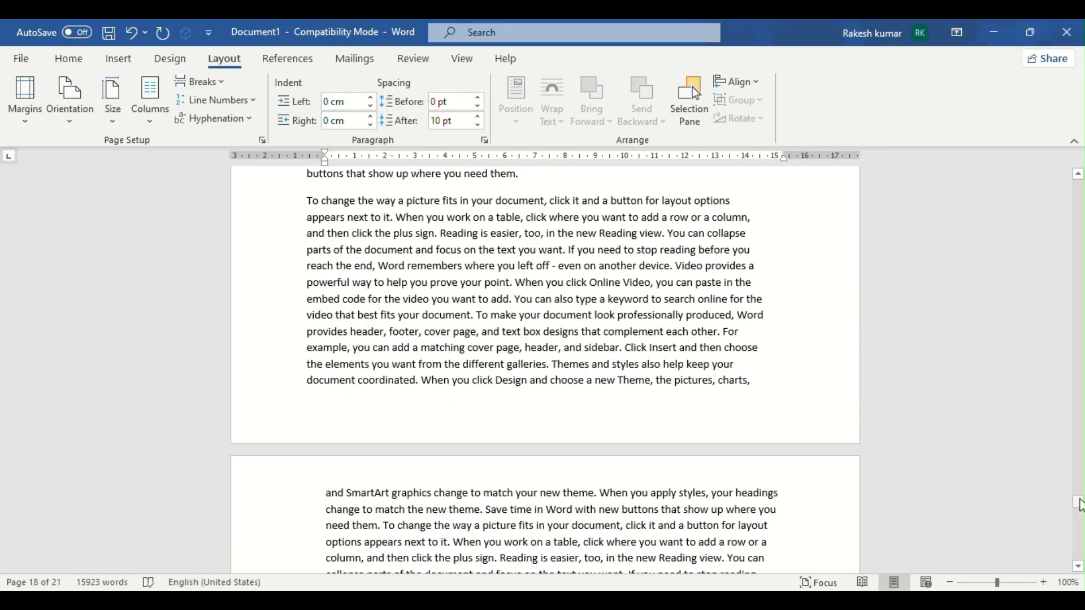
drag(1079, 504, 1078, 181)
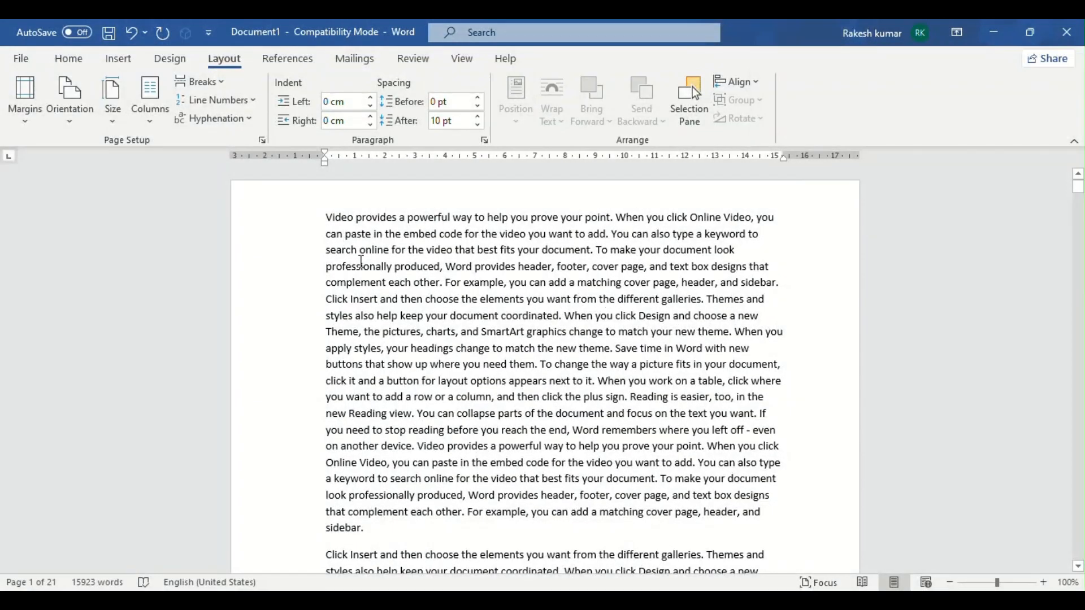
Add Continuous line numbers to the document and check the numbering on the last and first pages.
click(229, 100)
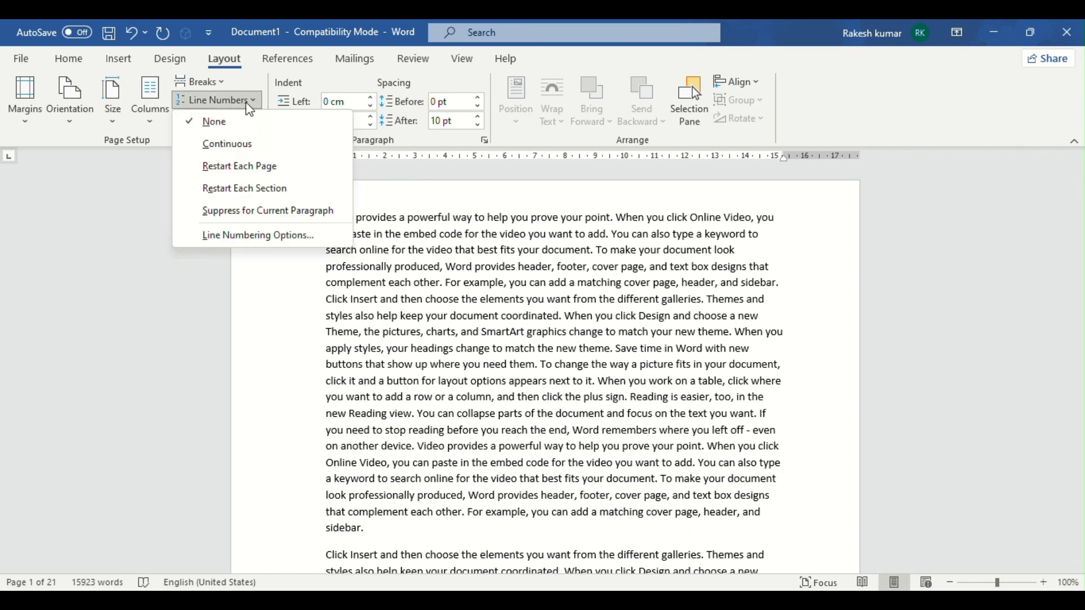
click(247, 144)
scroll(440, 380, up, 20)
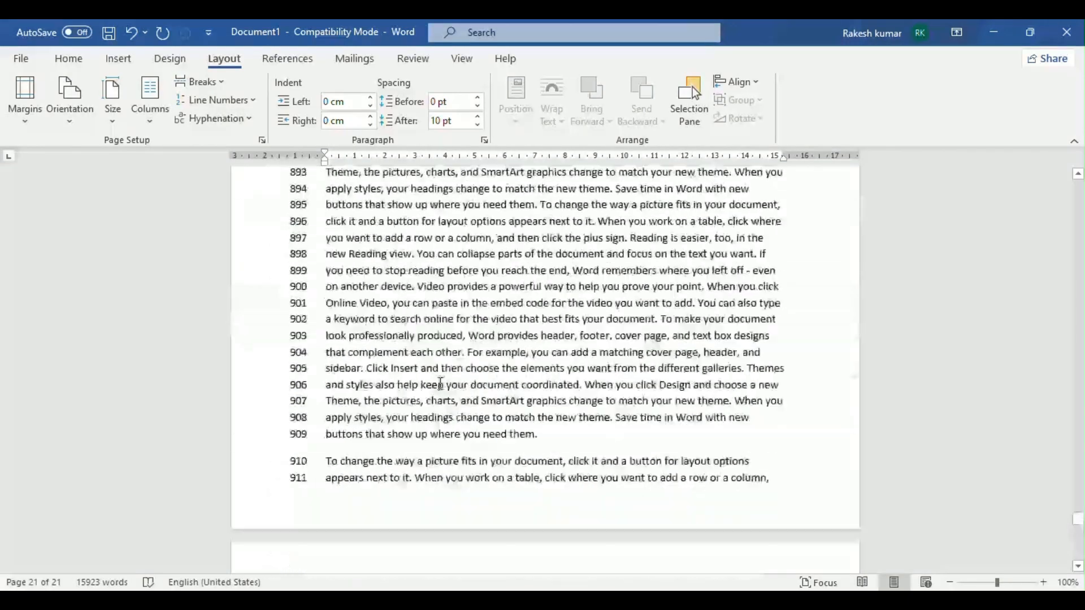
scroll(439, 384, up, 15)
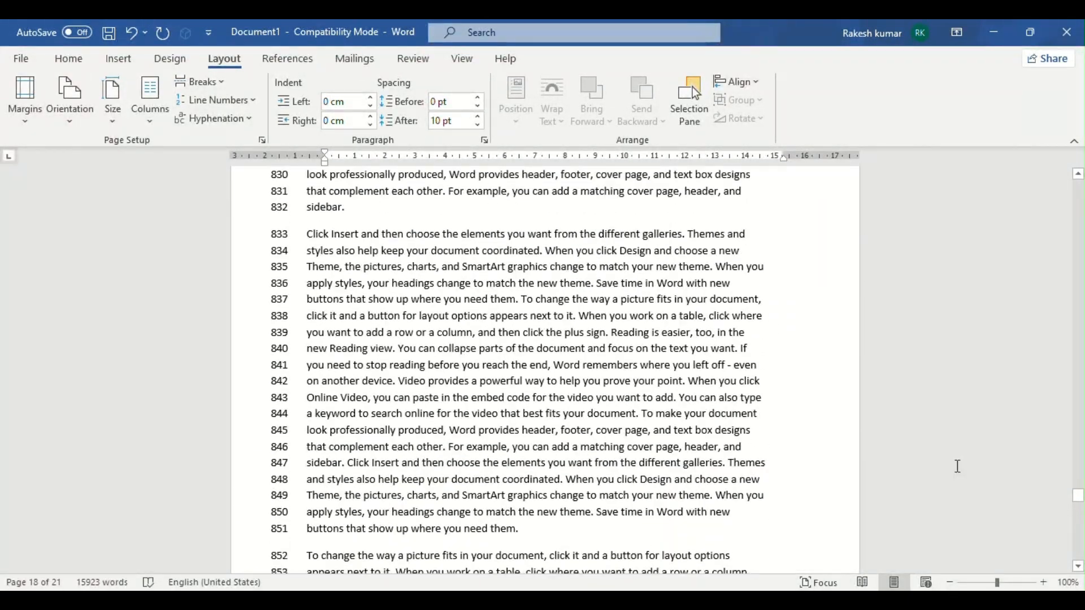
drag(1077, 496, 1078, 181)
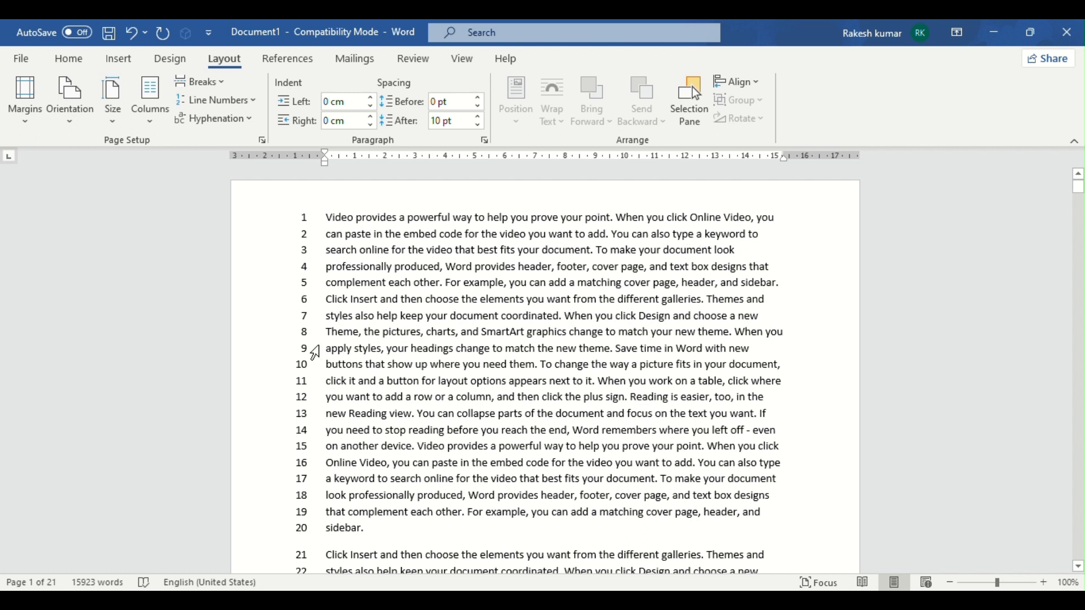
Change line numbering to Restart Each Page and check the numbers where page one meets page two.
click(238, 103)
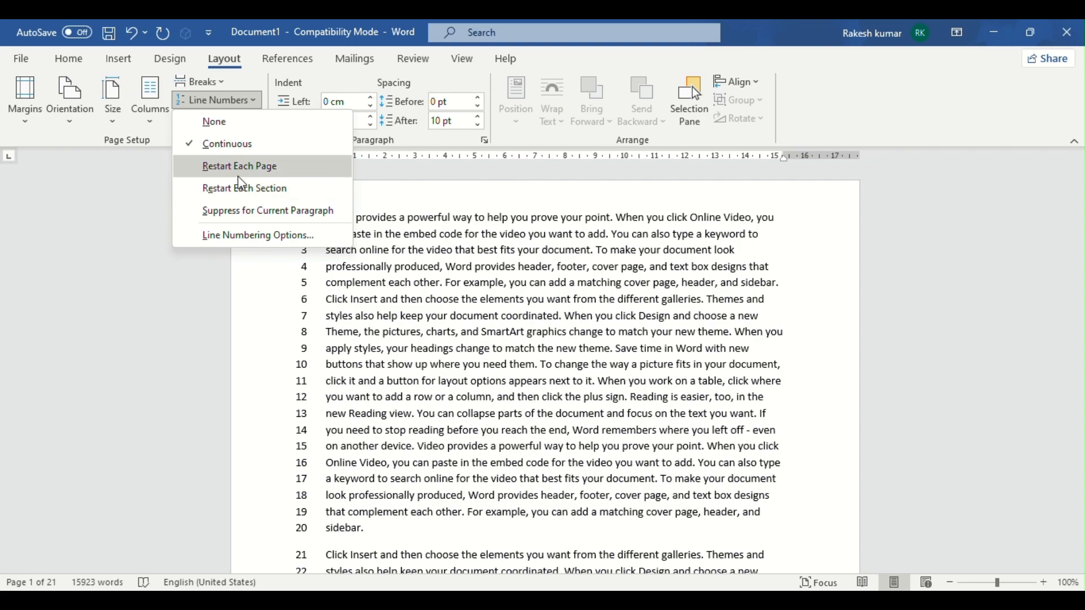
click(273, 167)
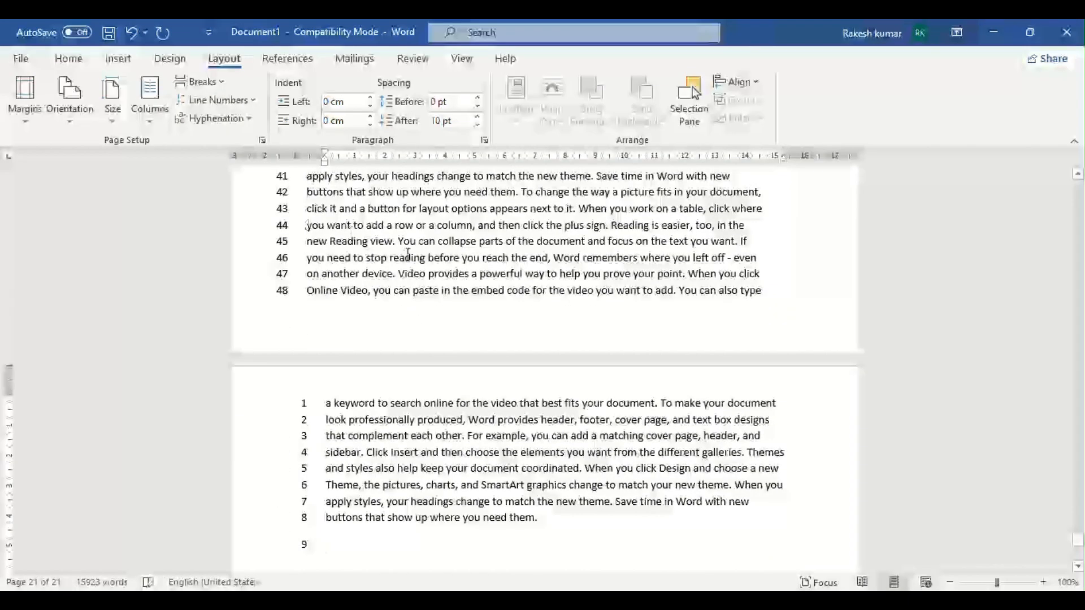
scroll(418, 372, up, 10)
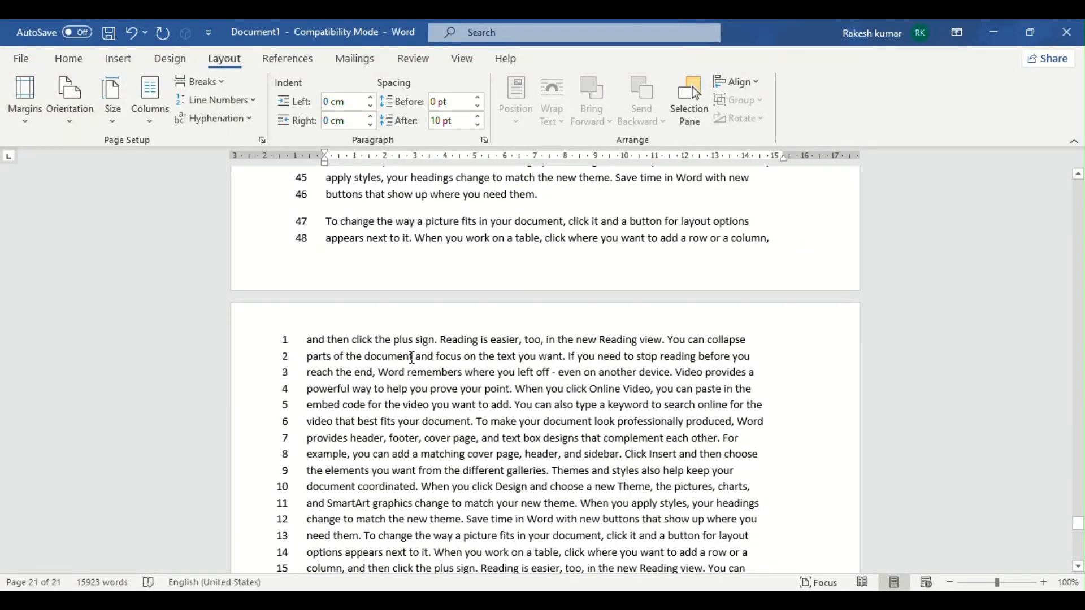
drag(1077, 522, 1076, 192)
scroll(353, 487, down, 7)
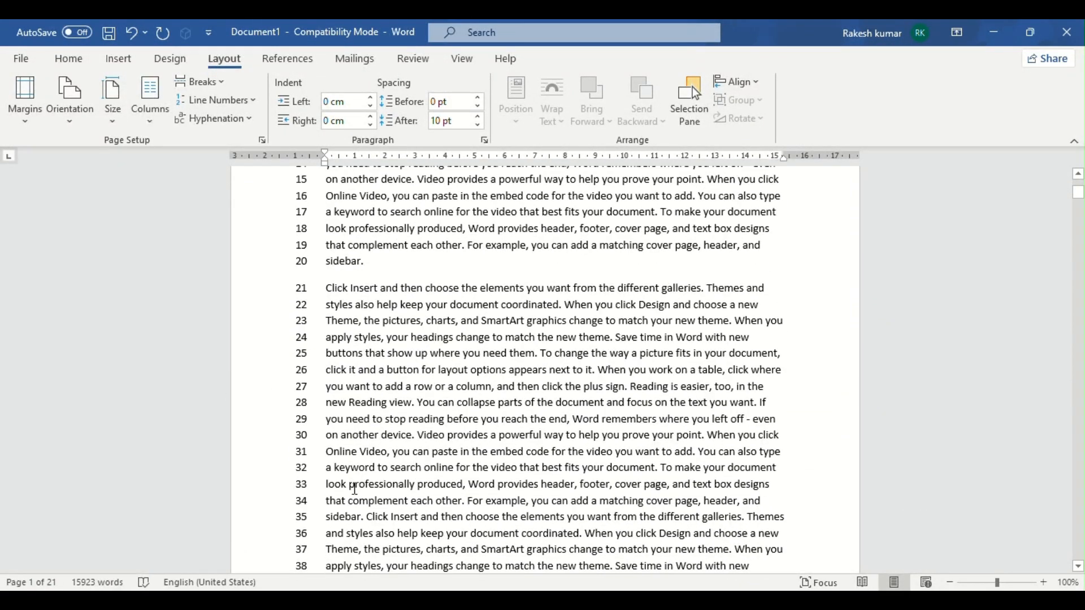
scroll(353, 487, down, 2)
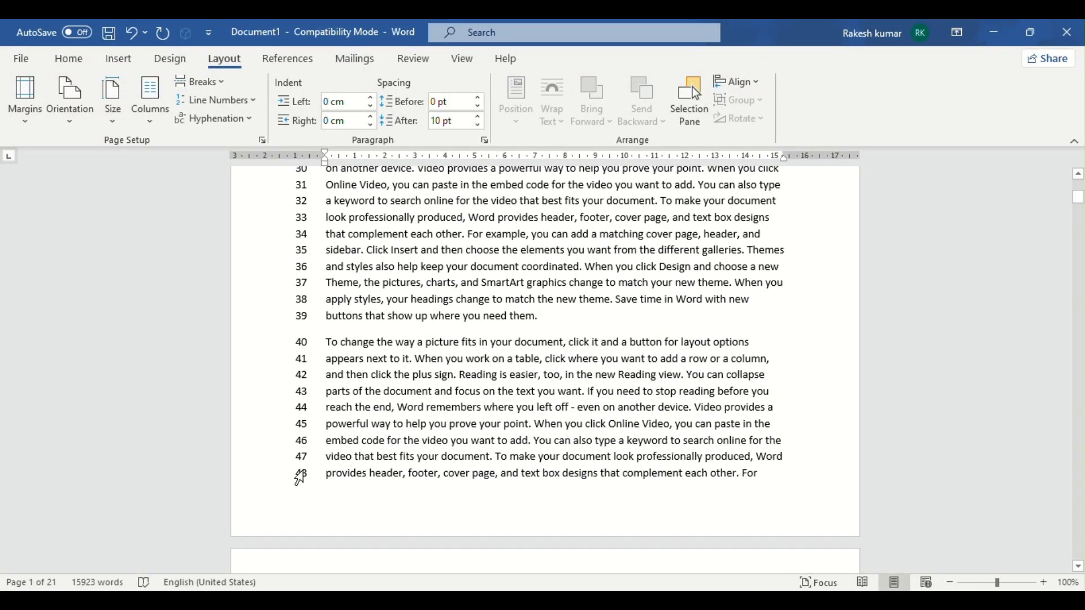
scroll(299, 483, down, 3)
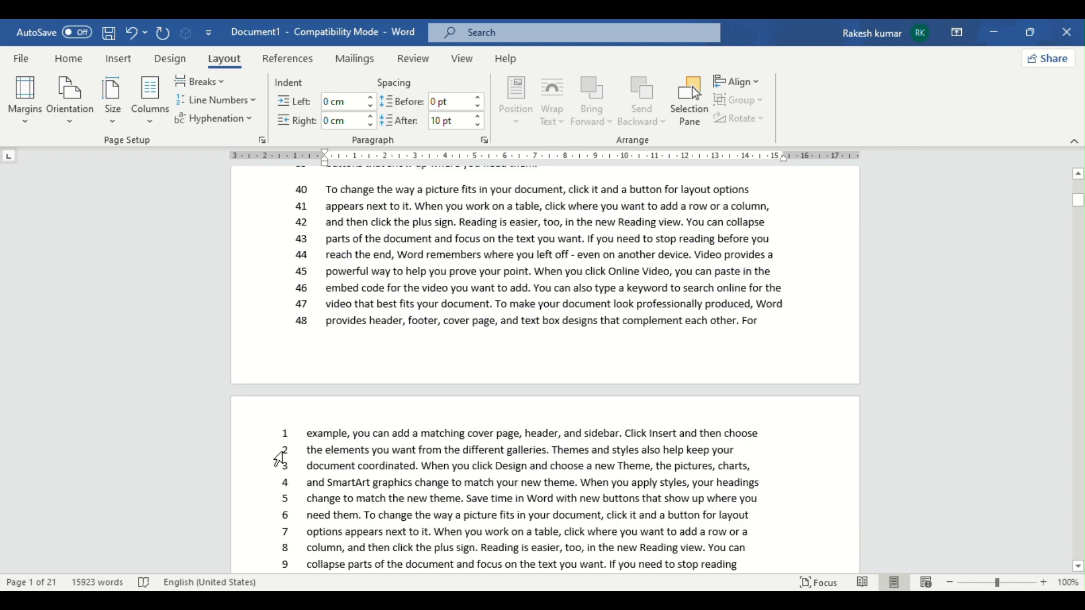
scroll(354, 443, up, 14)
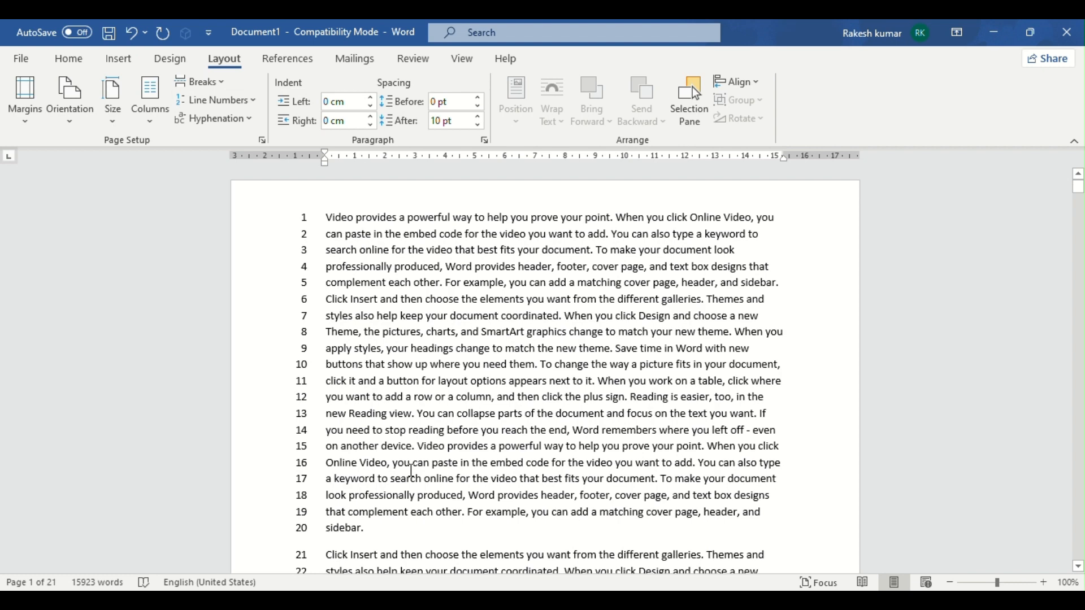
Change line numbering to Restart Each Section and check the numbers across the first two pages.
click(216, 100)
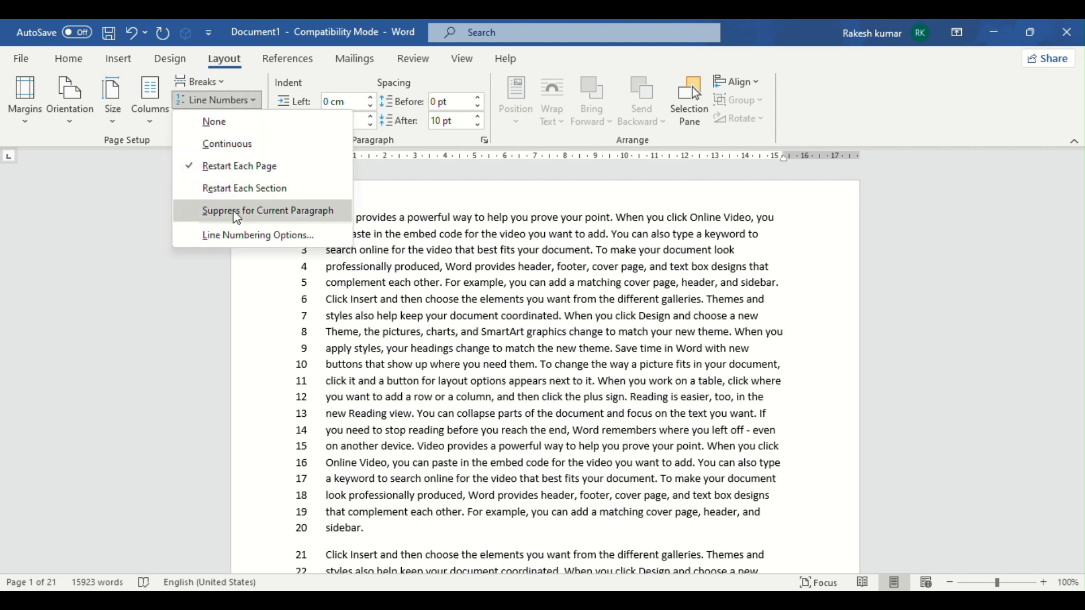
click(273, 189)
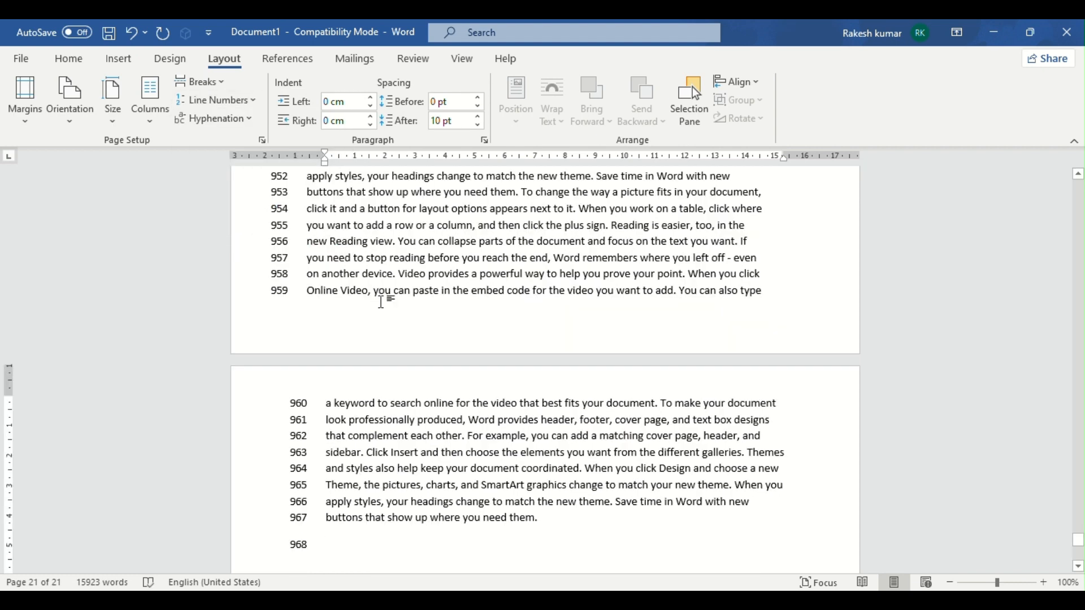
scroll(439, 298, up, 15)
scroll(438, 298, up, 5)
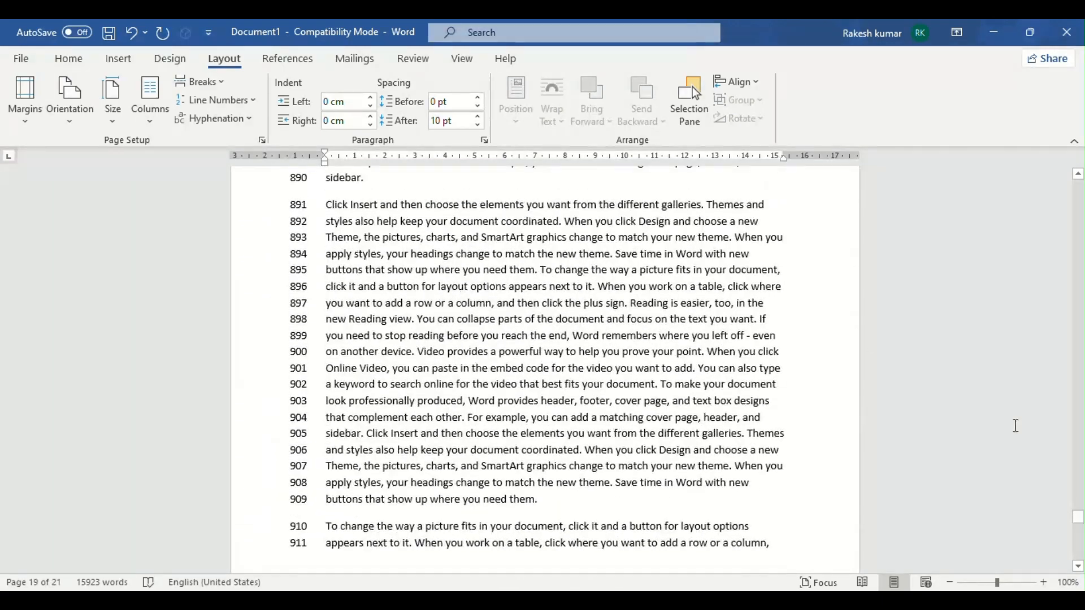
drag(1079, 518, 1079, 182)
scroll(469, 305, down, 13)
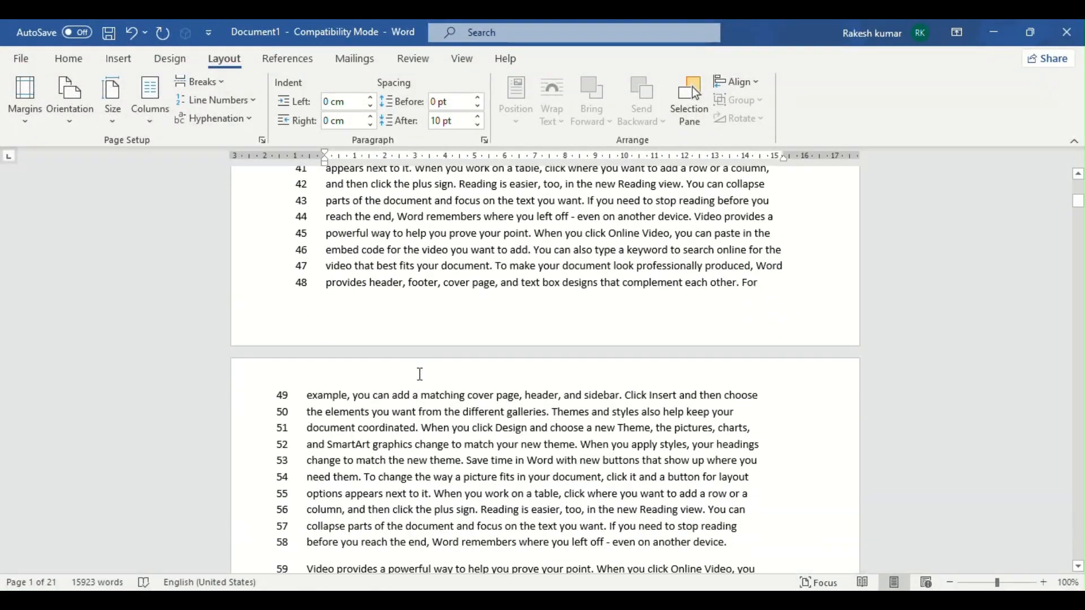
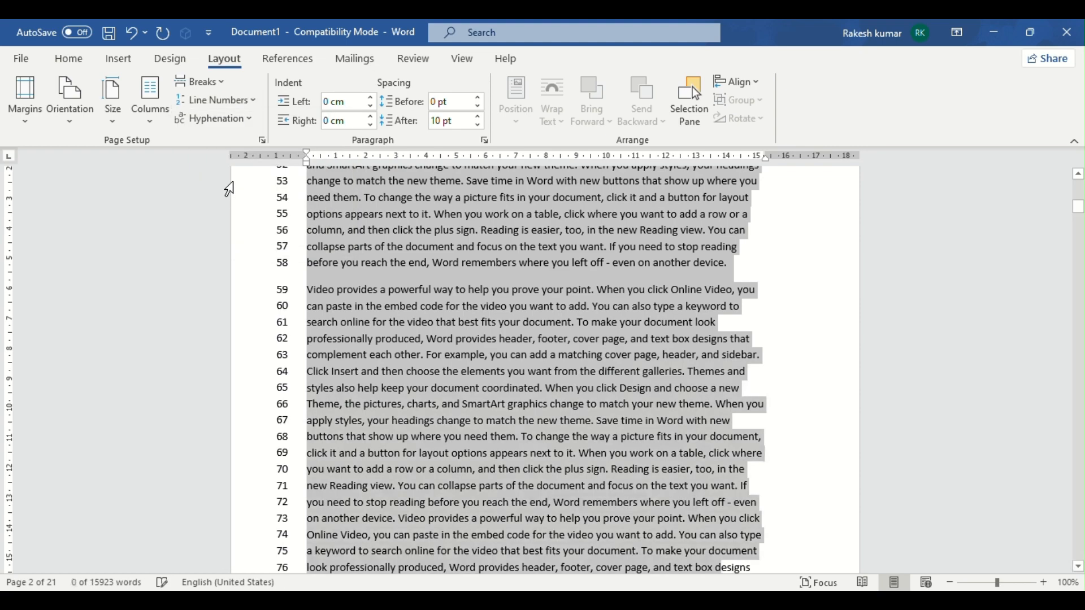
Reapply Restart Each Section line numbering with the page two text selected, check the numbers and clear the selection.
scroll(413, 293, up, 7)
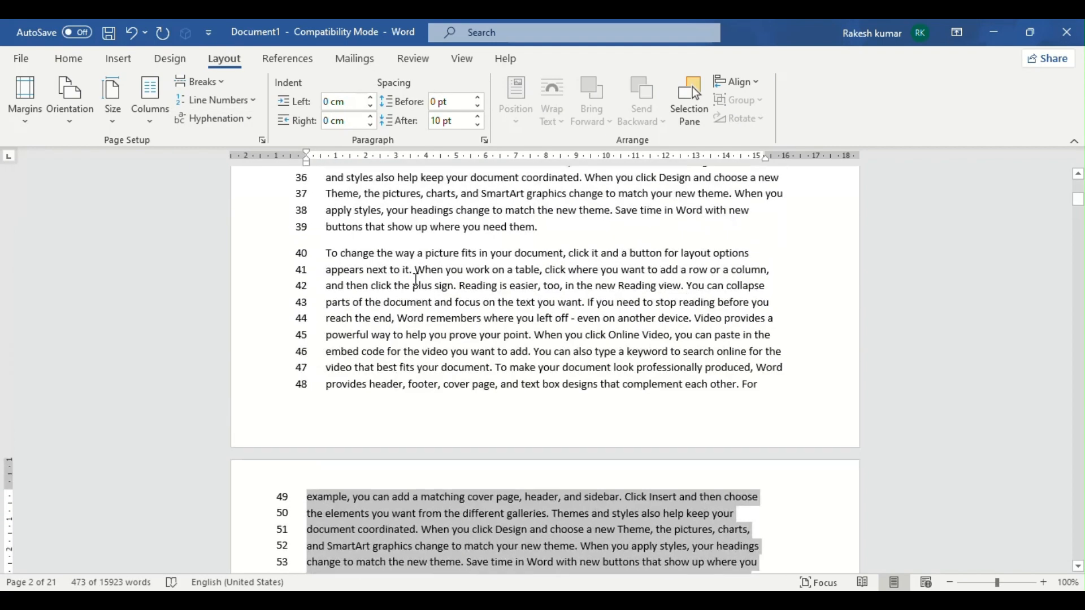
click(246, 100)
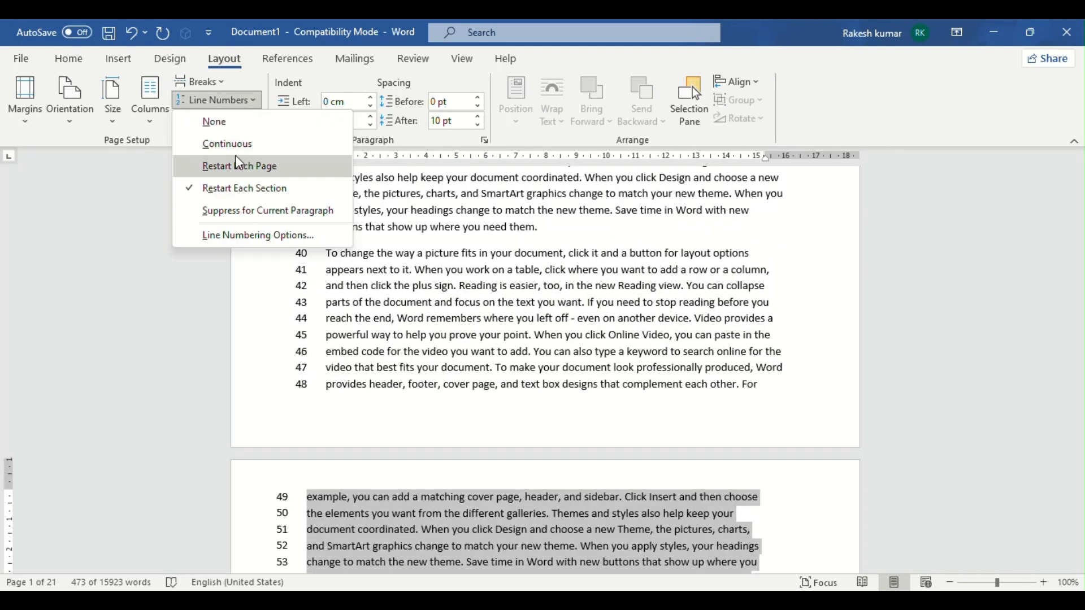
click(235, 157)
click(236, 103)
click(231, 188)
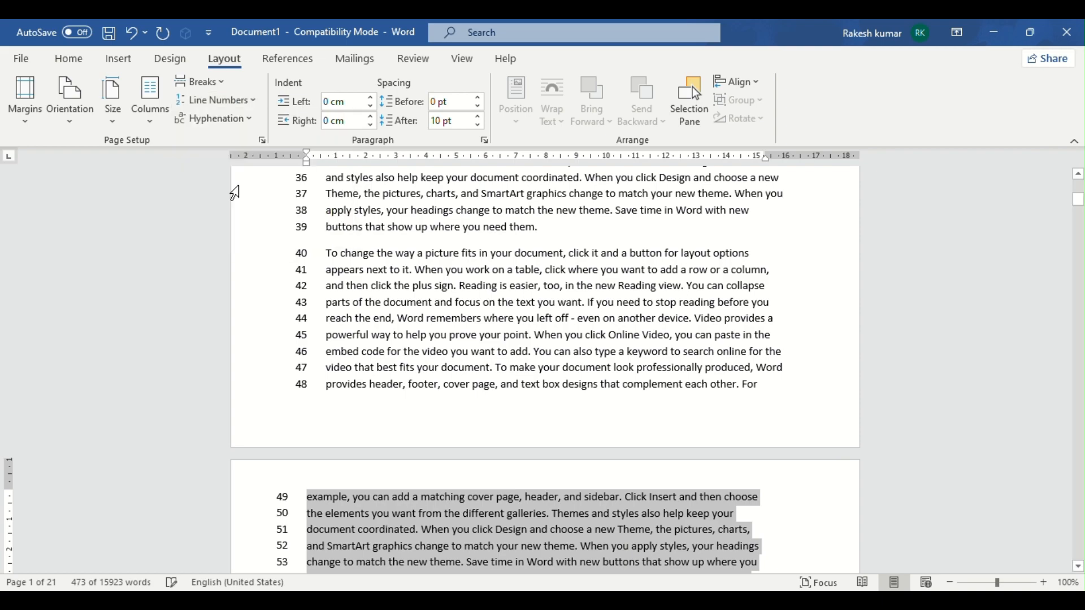
scroll(372, 319, down, 11)
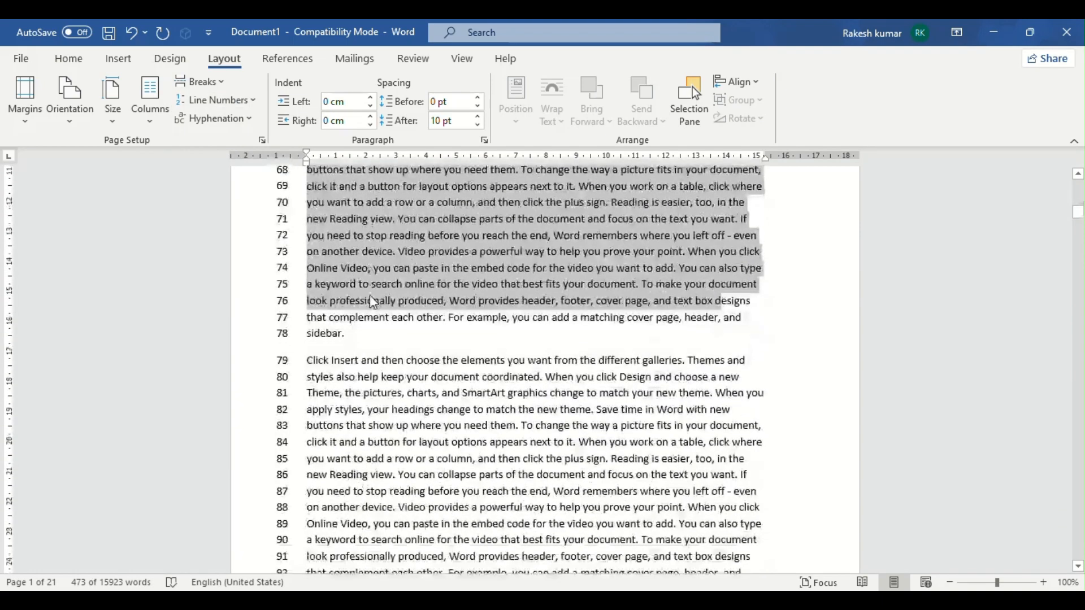
scroll(373, 296, up, 1)
scroll(378, 296, down, 1)
click(667, 410)
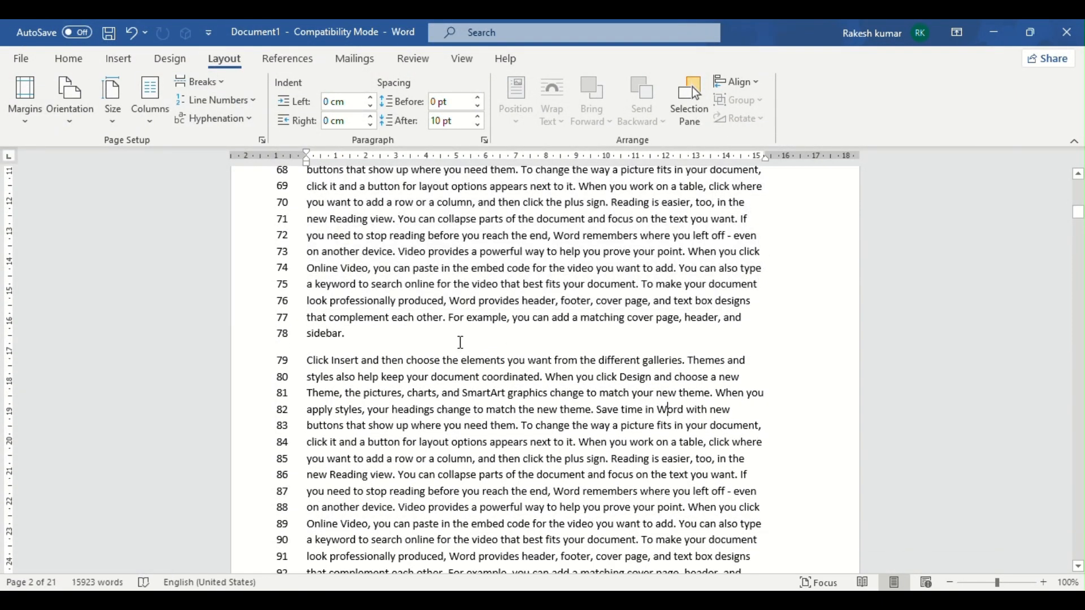
Suppress line numbers for the selected paragraphs on page two and check the numbering at the page boundary.
scroll(400, 284, up, 15)
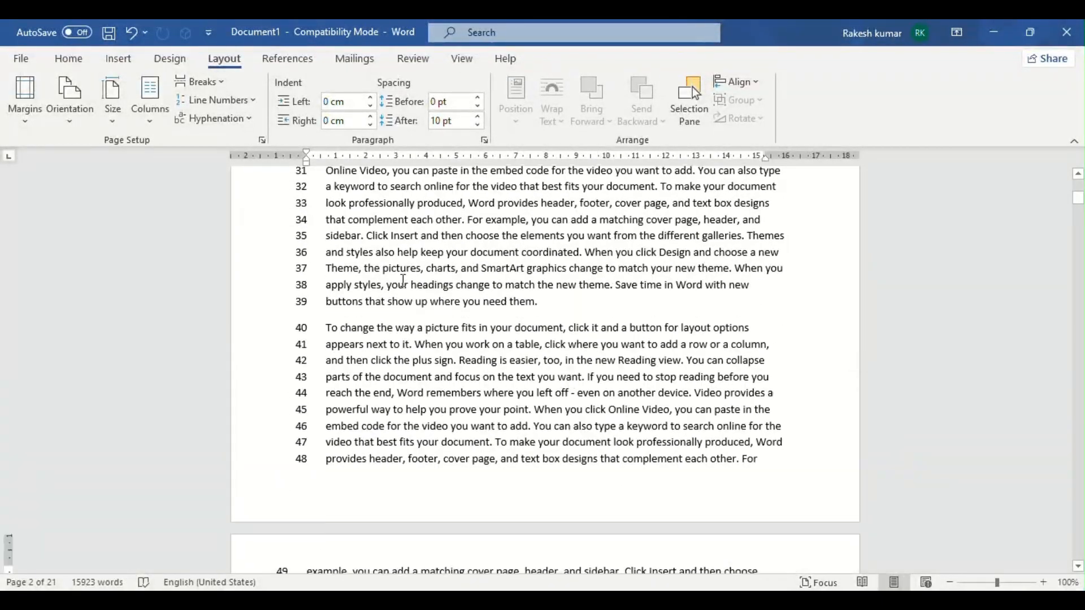
scroll(400, 274, up, 3)
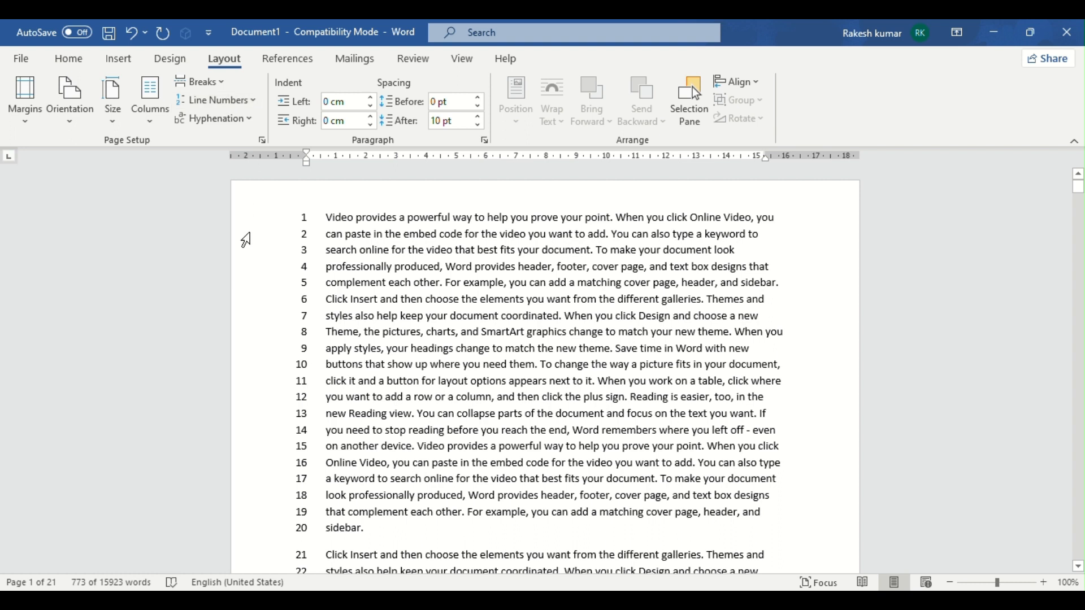
click(216, 100)
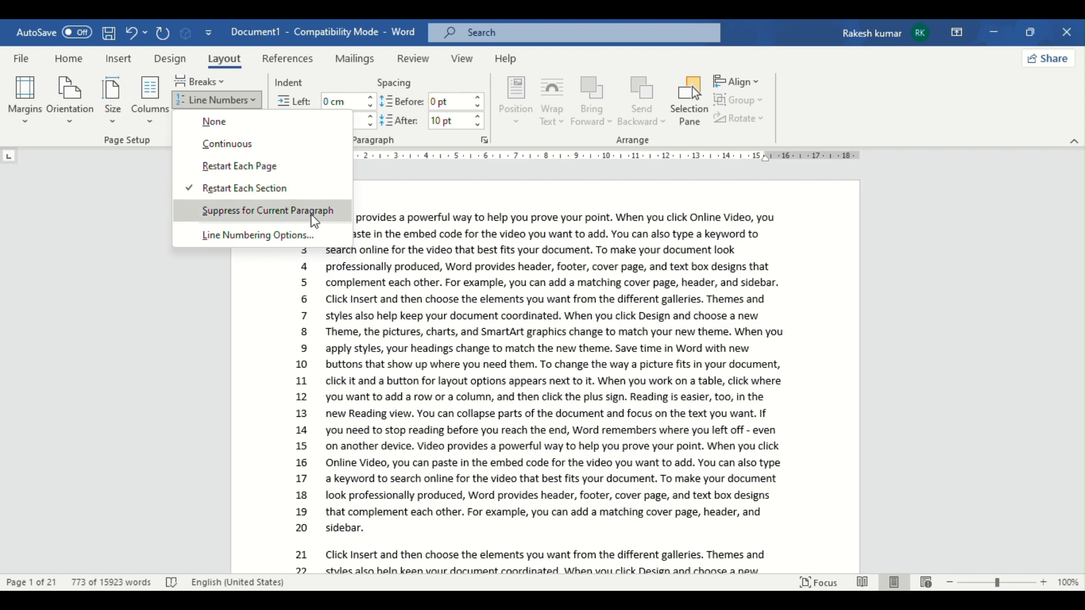
click(267, 211)
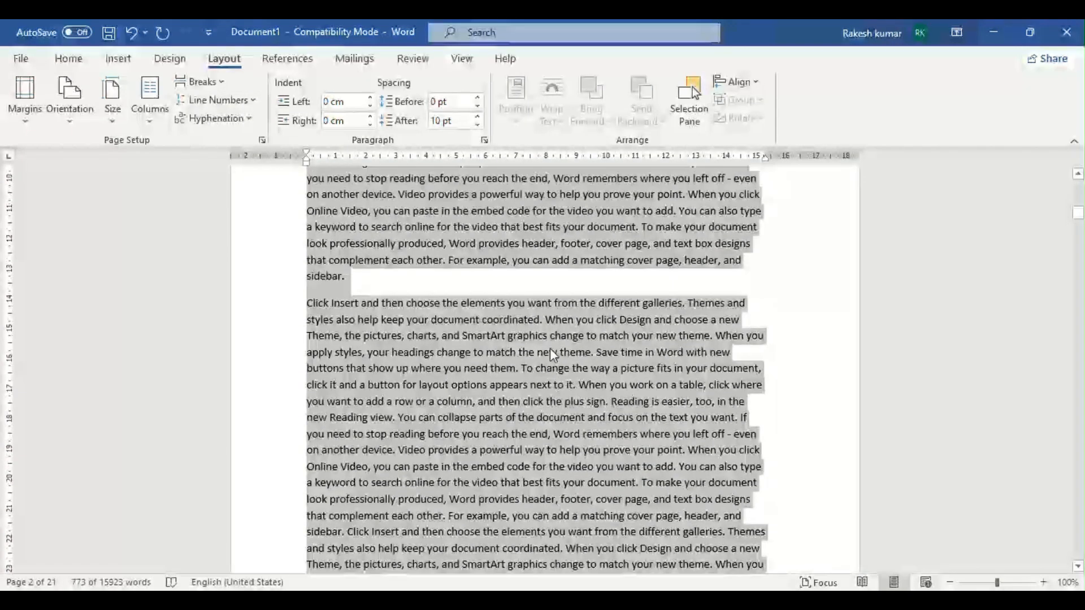
scroll(544, 332, up, 2)
scroll(543, 334, down, 5)
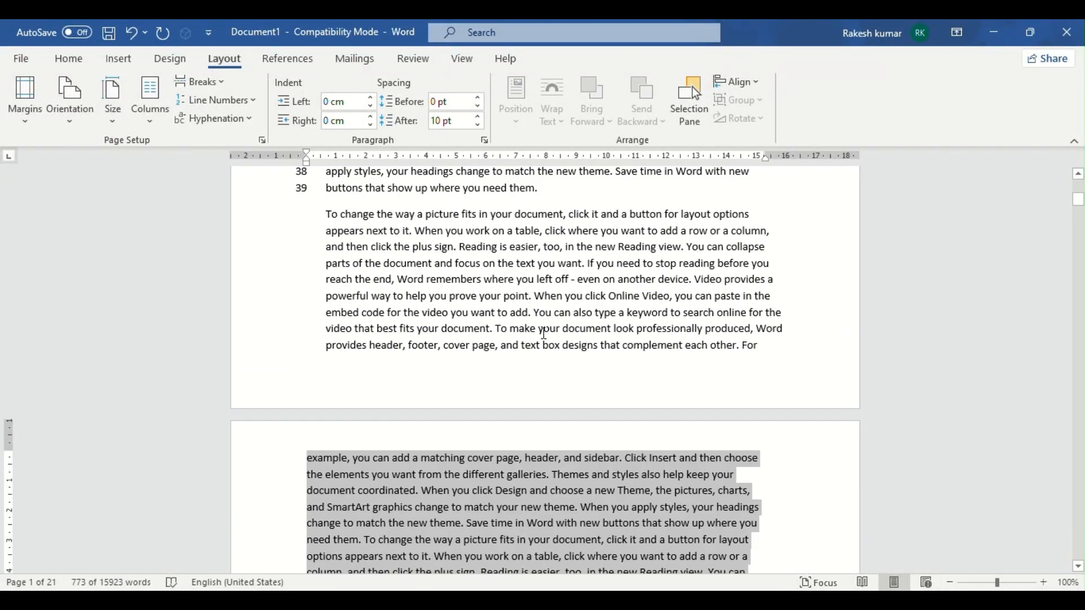
Return to page one and set line numbering to None.
scroll(592, 436, up, 4)
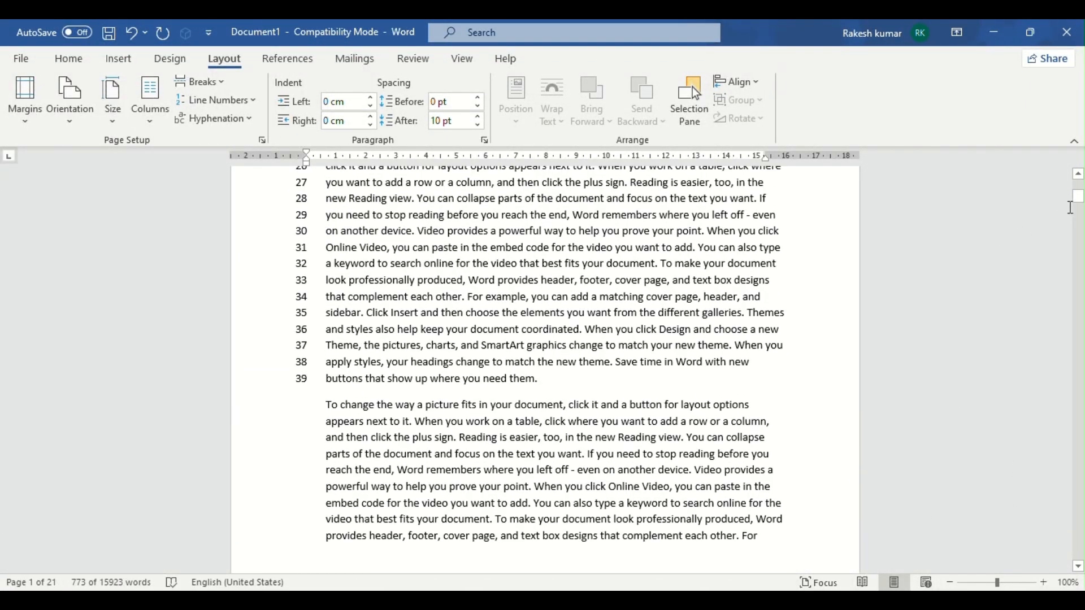
drag(1077, 198, 1077, 184)
scroll(263, 340, up, 1)
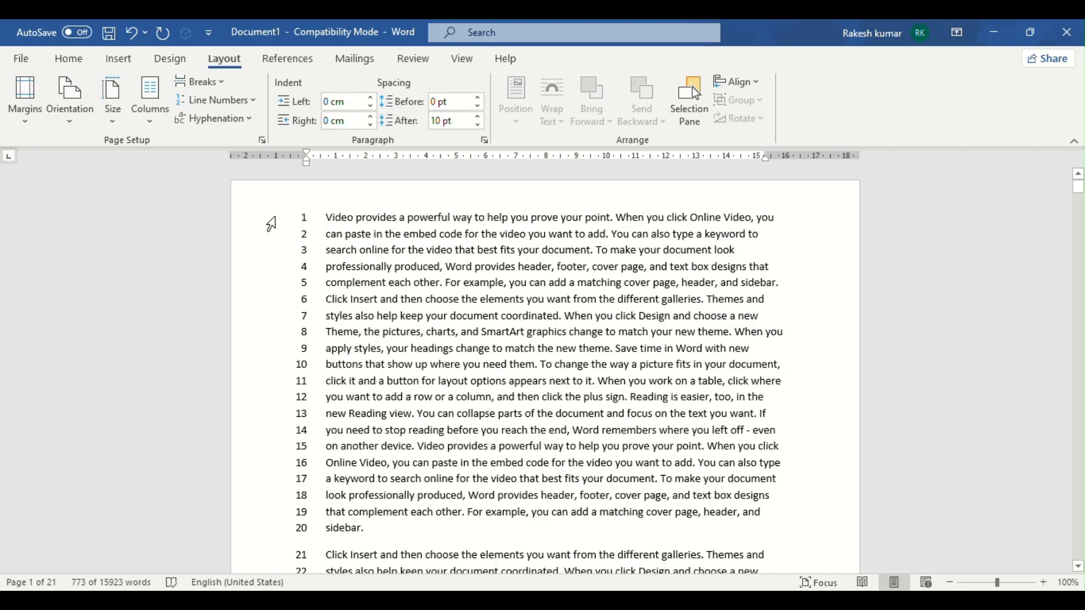
click(215, 100)
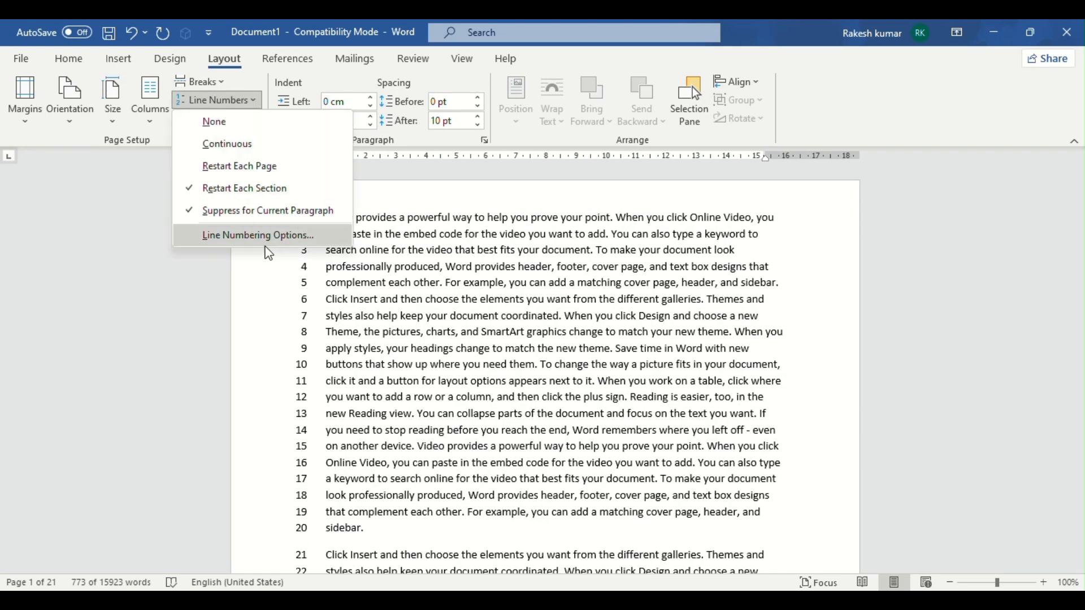
click(225, 127)
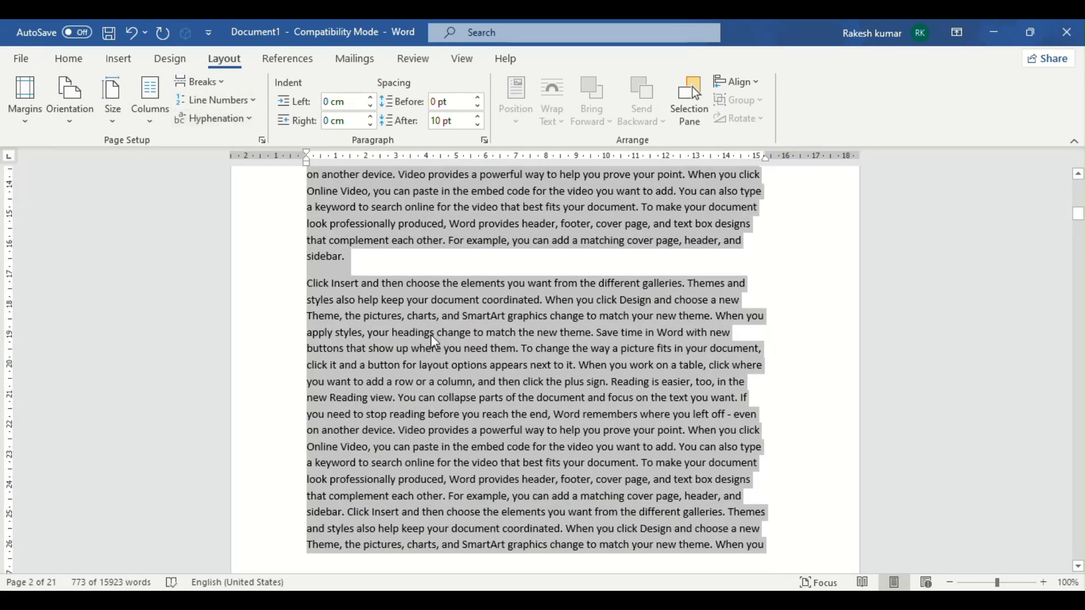
Examine the first two pages for line numbers, review the line numbering options and return to the start of the document.
scroll(431, 334, down, 5)
scroll(425, 325, up, 4)
scroll(349, 322, down, 2)
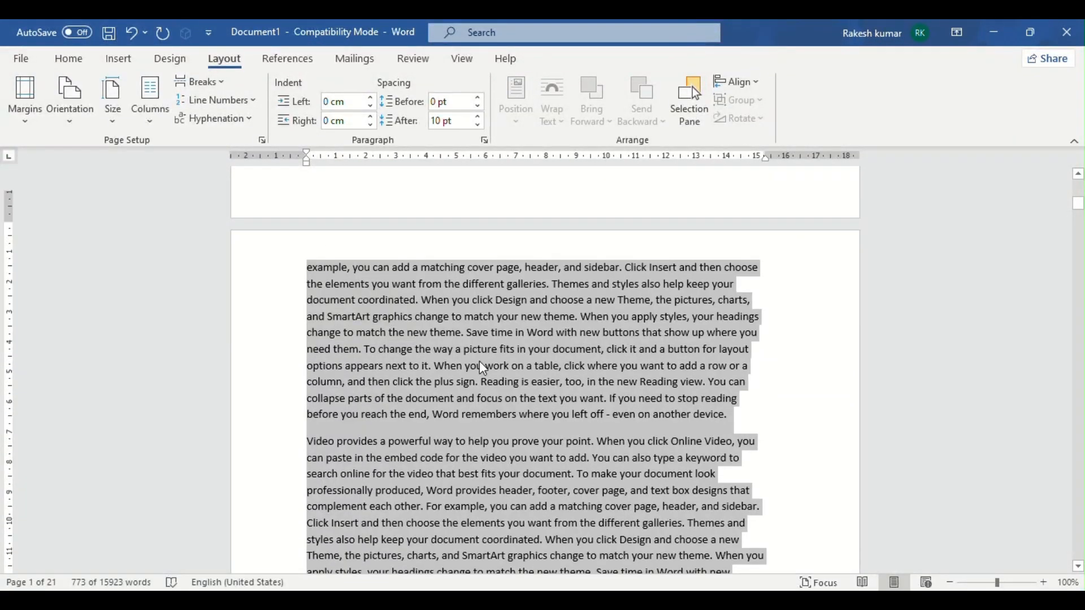
scroll(479, 360, down, 3)
scroll(475, 355, up, 7)
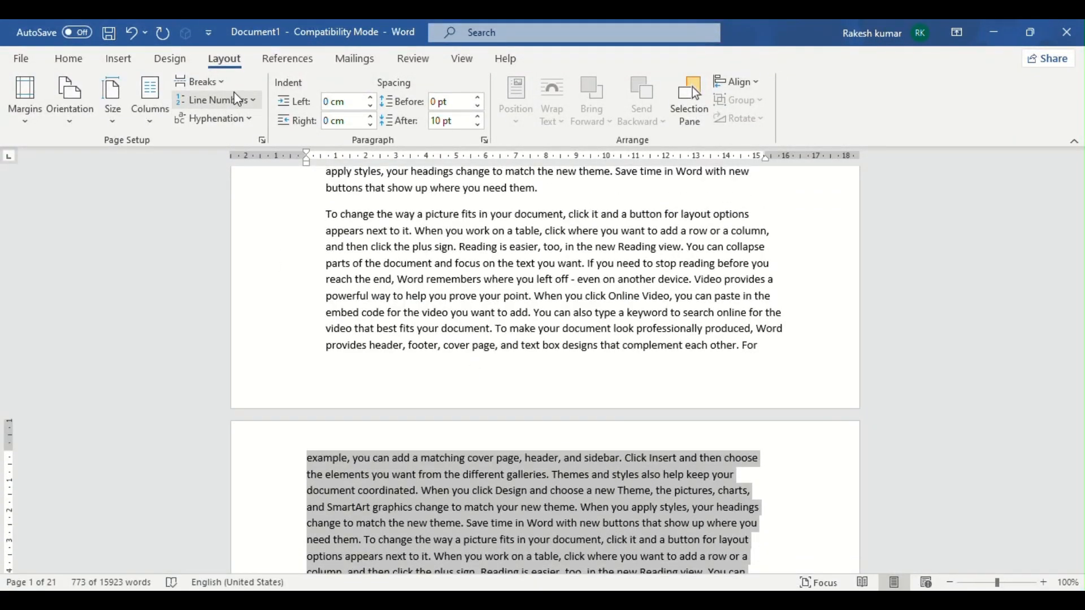
click(235, 96)
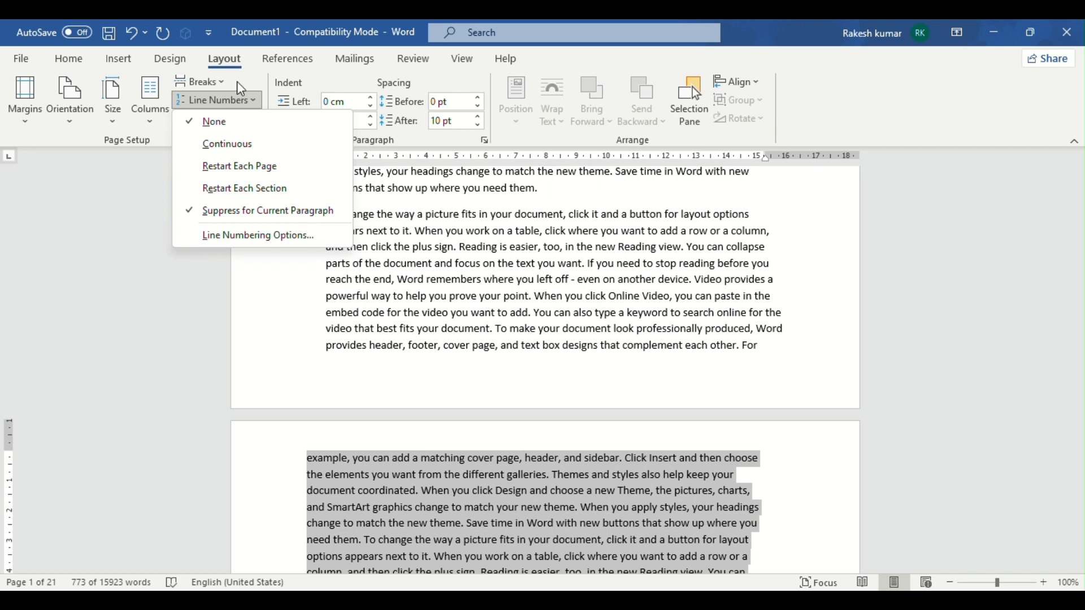
click(236, 82)
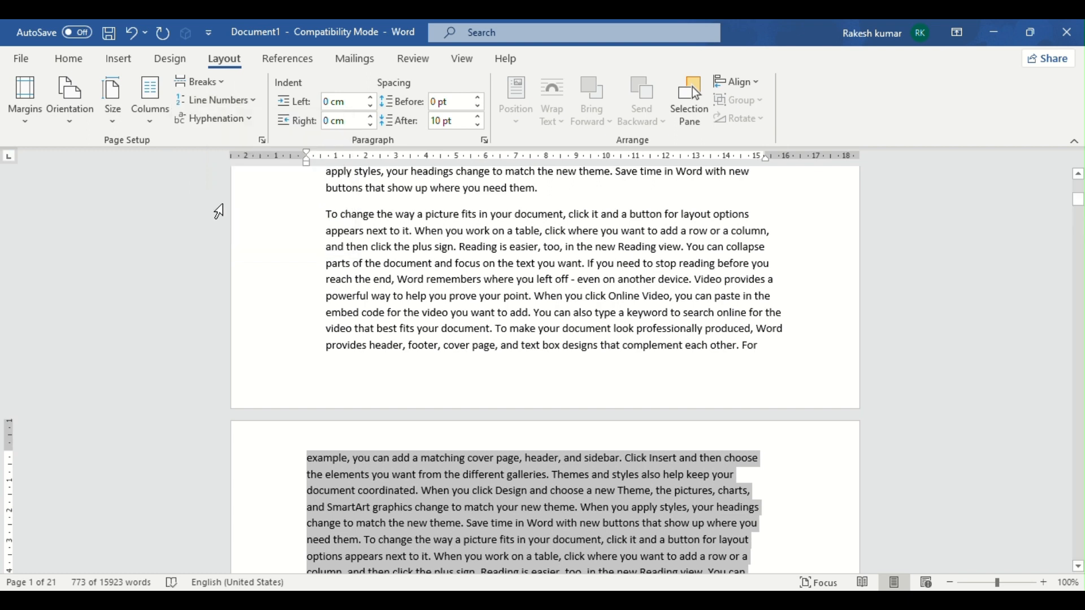
click(452, 47)
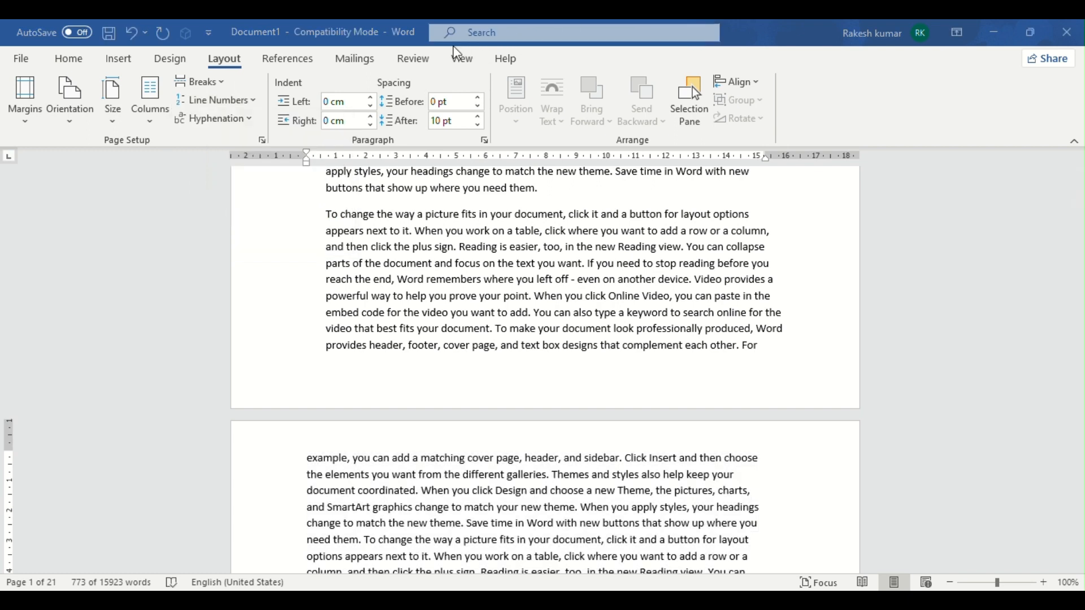
click(225, 103)
click(243, 102)
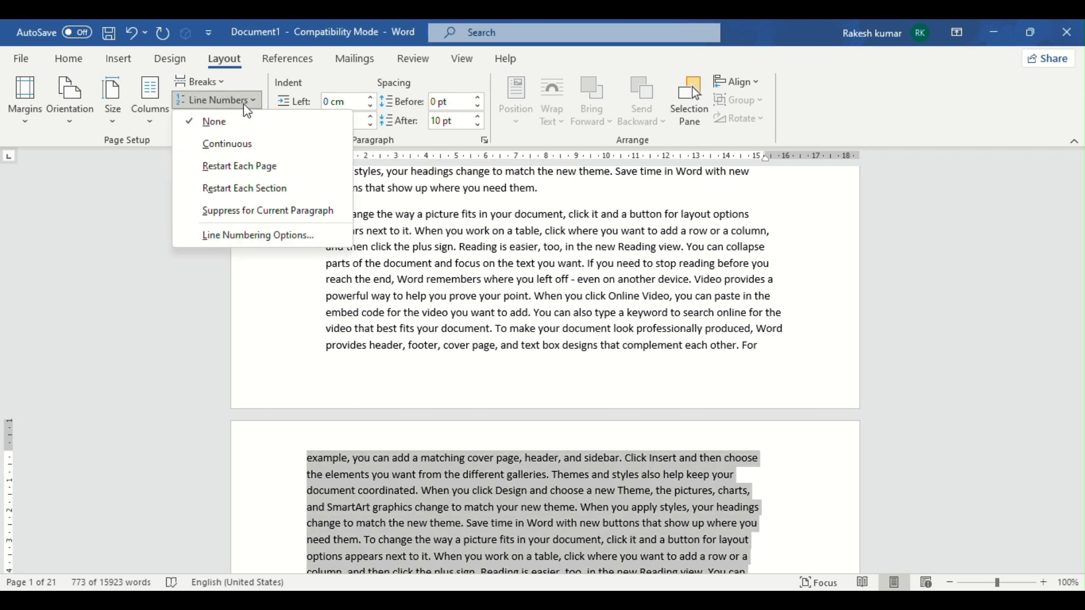
click(226, 100)
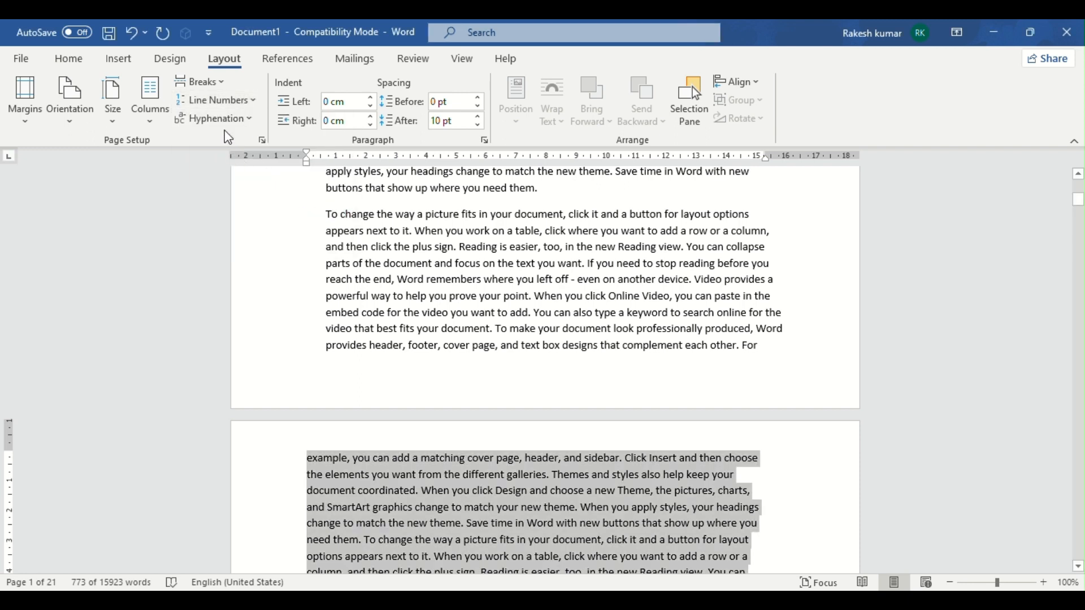
scroll(264, 249, up, 10)
scroll(270, 247, up, 3)
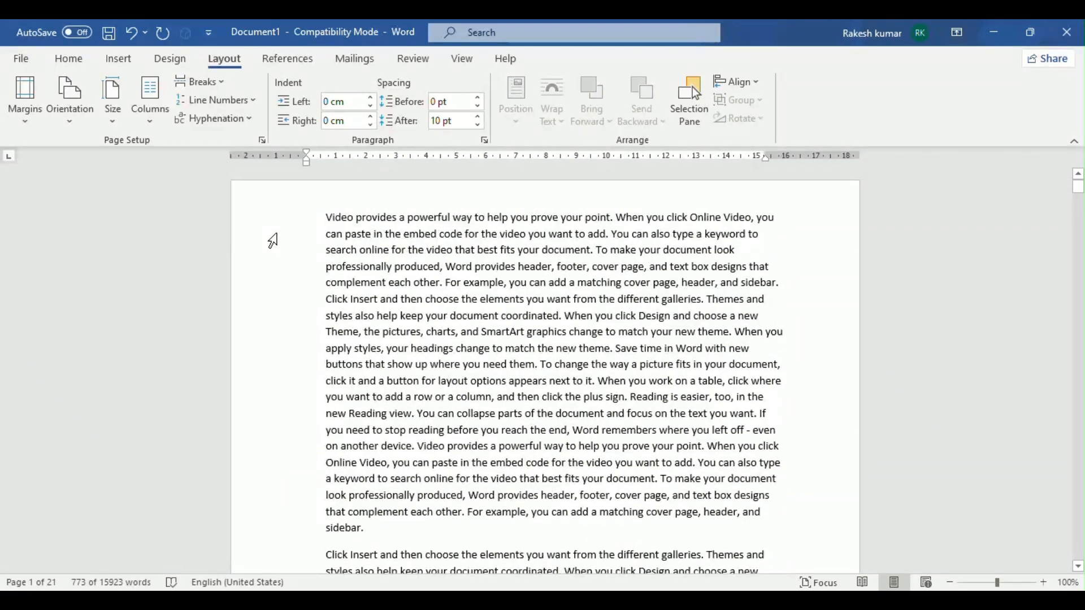
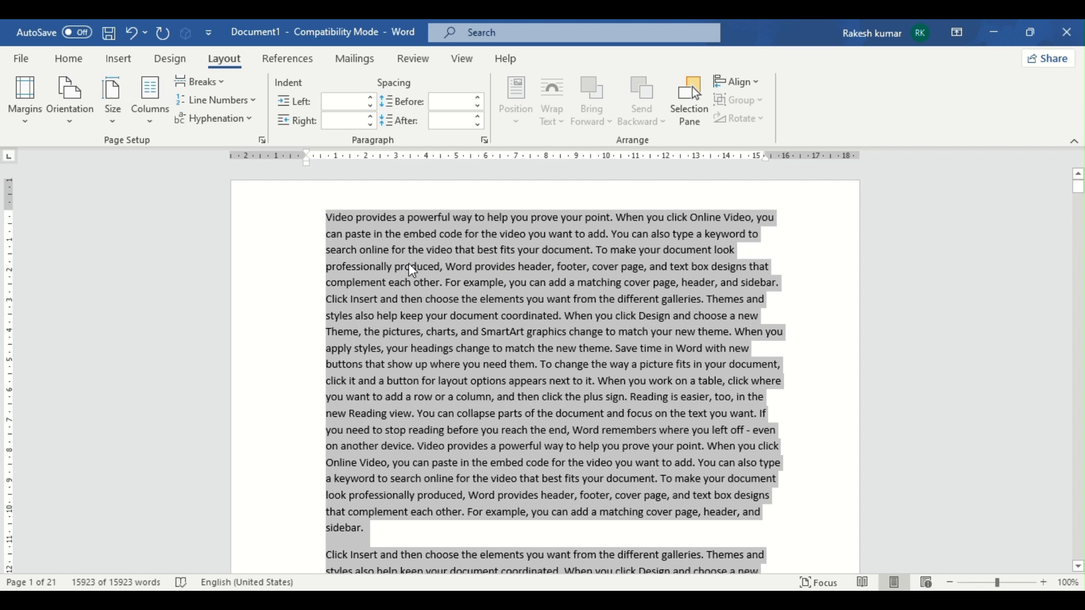
Apply automatic hyphenation with the whole document selected and try manual hyphenation on the same text.
click(214, 118)
click(240, 170)
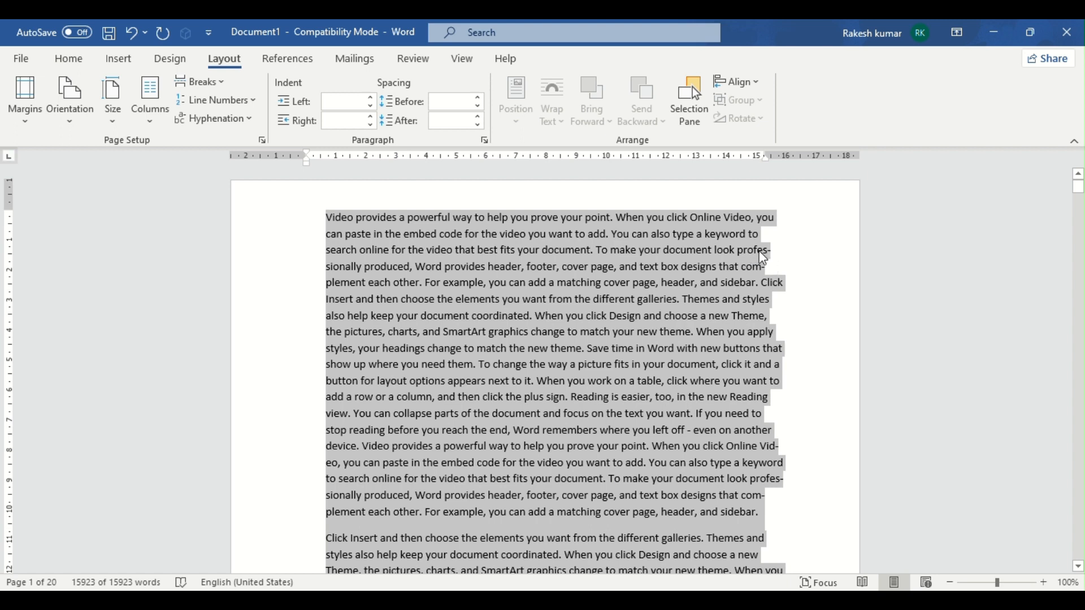
click(229, 120)
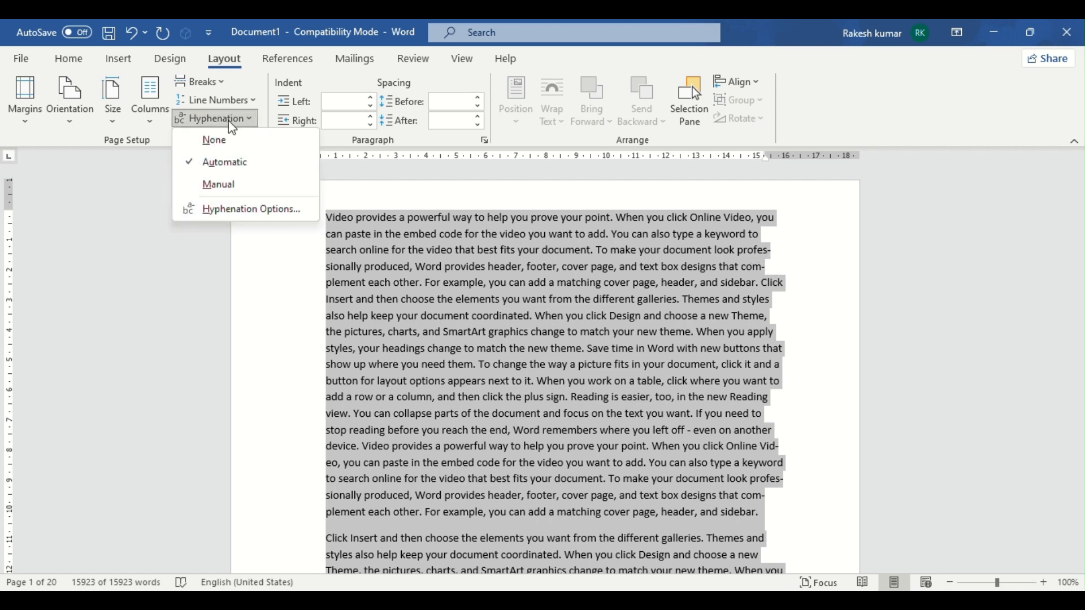
click(232, 182)
click(551, 357)
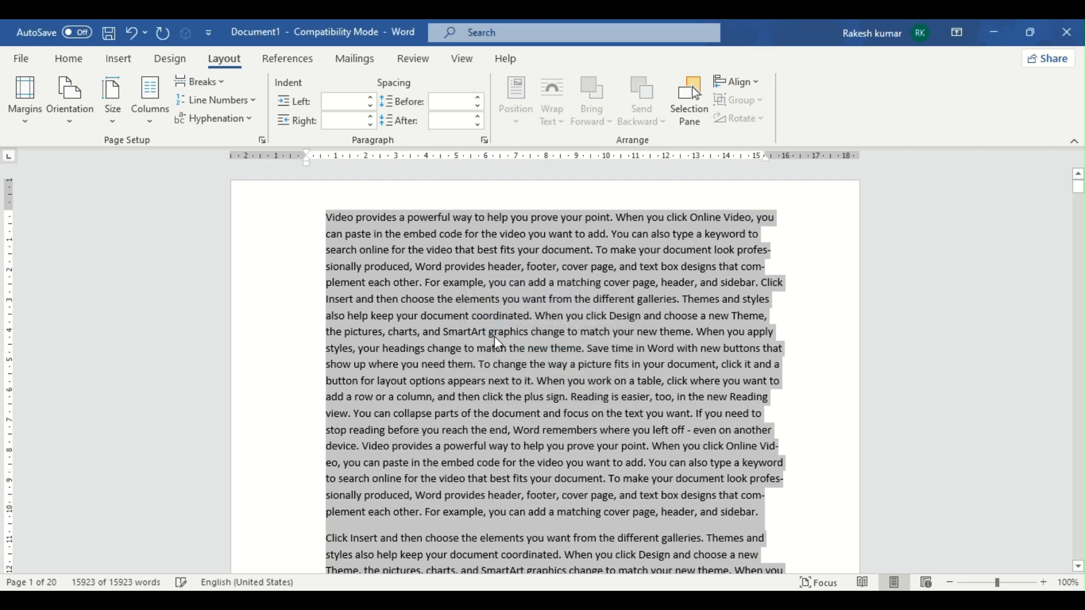
Set the document's hyphenation to None and clear the text selection.
click(232, 120)
click(214, 139)
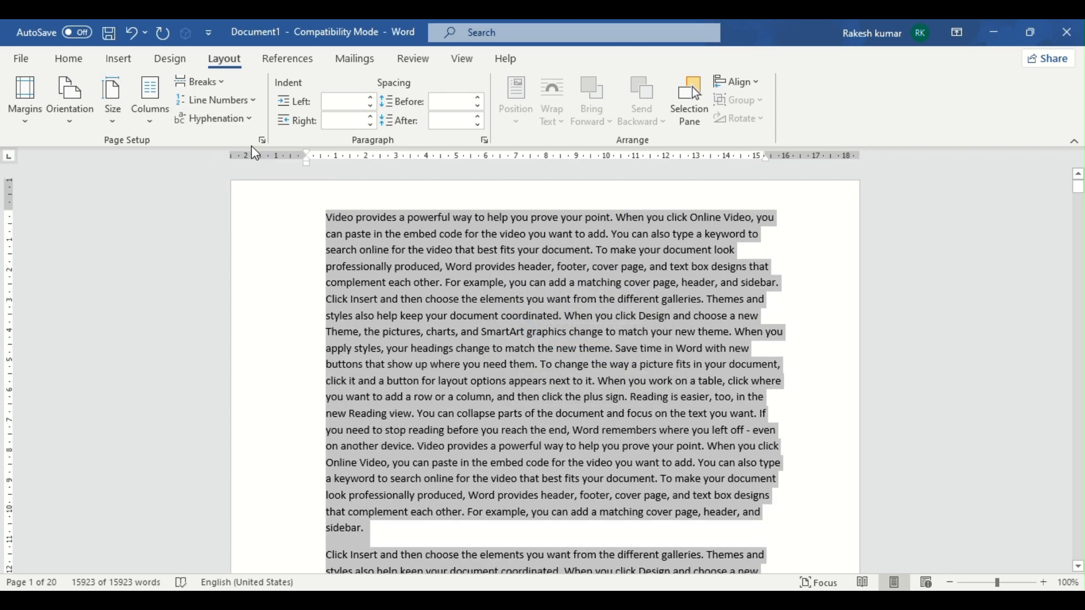
click(801, 301)
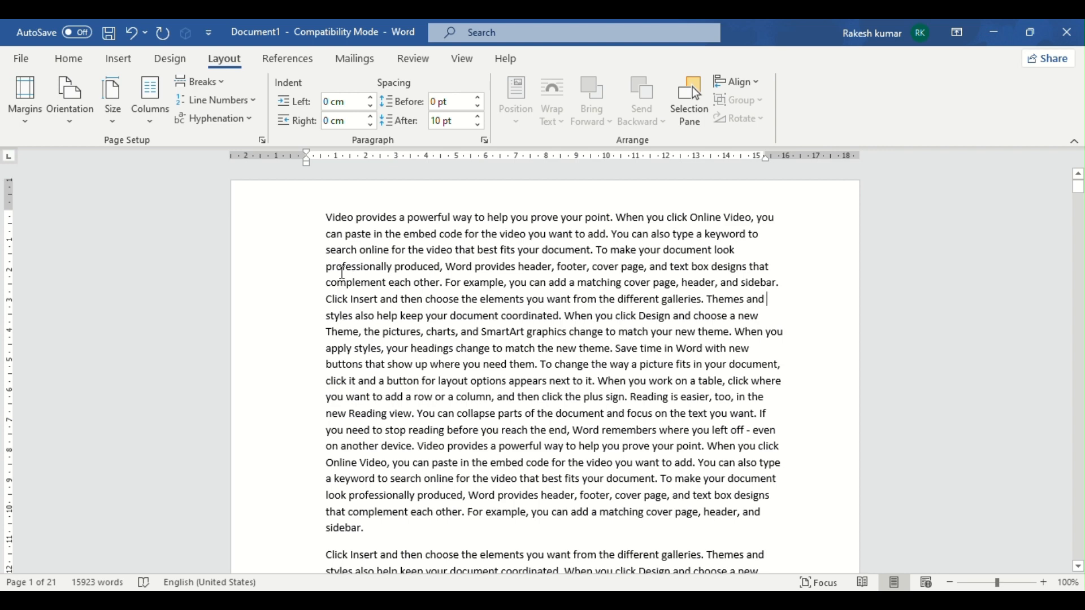
Manually hyphenate the word "professionally" in the first paragraph, accepting the suggested division pro-fes-sion-al-ly.
drag(326, 266, 396, 268)
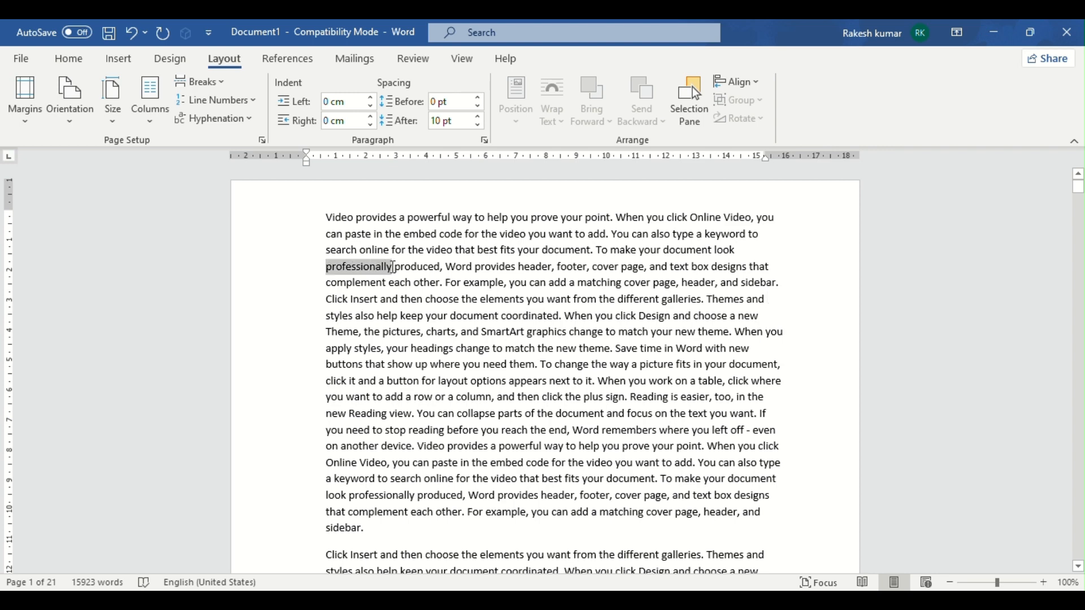
click(229, 118)
click(231, 182)
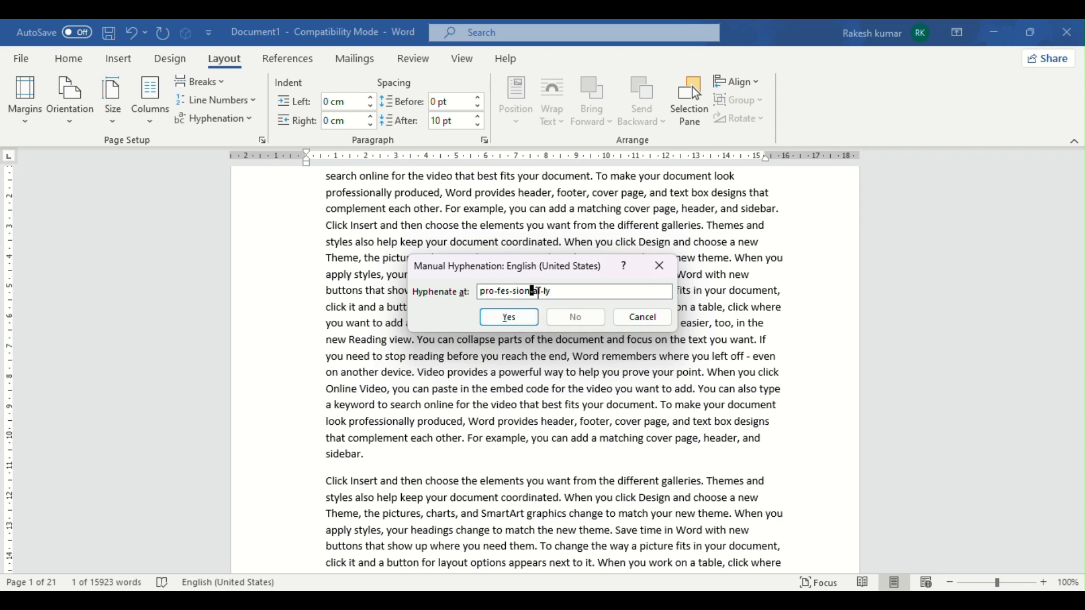
click(511, 316)
scroll(446, 257, up, 2)
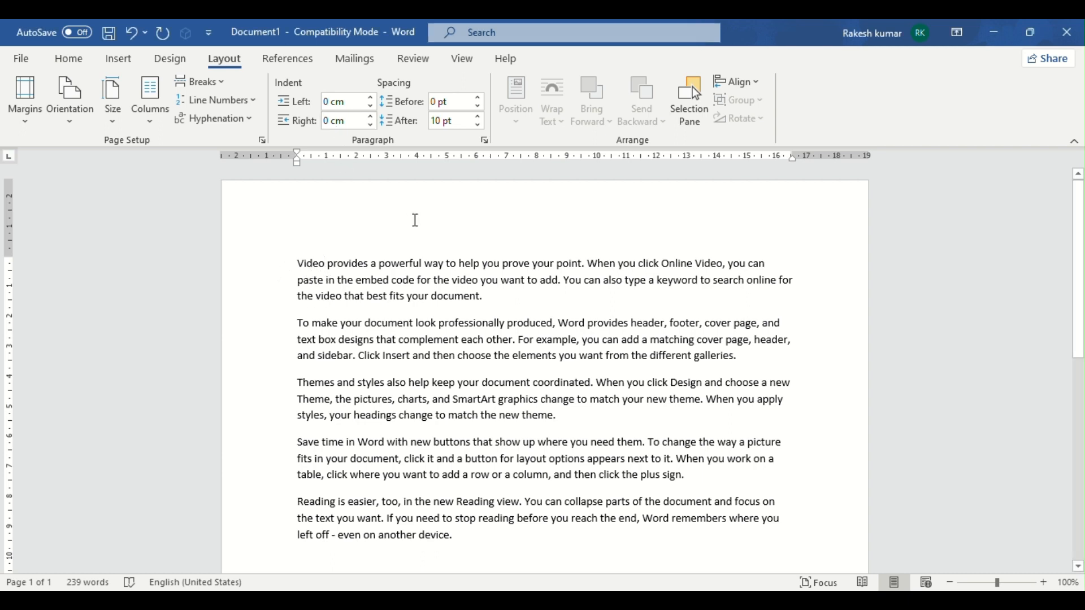
Split the word "Video" off the first paragraph onto its own line as a heading, and highlight it briefly.
click(326, 263)
key(Return)
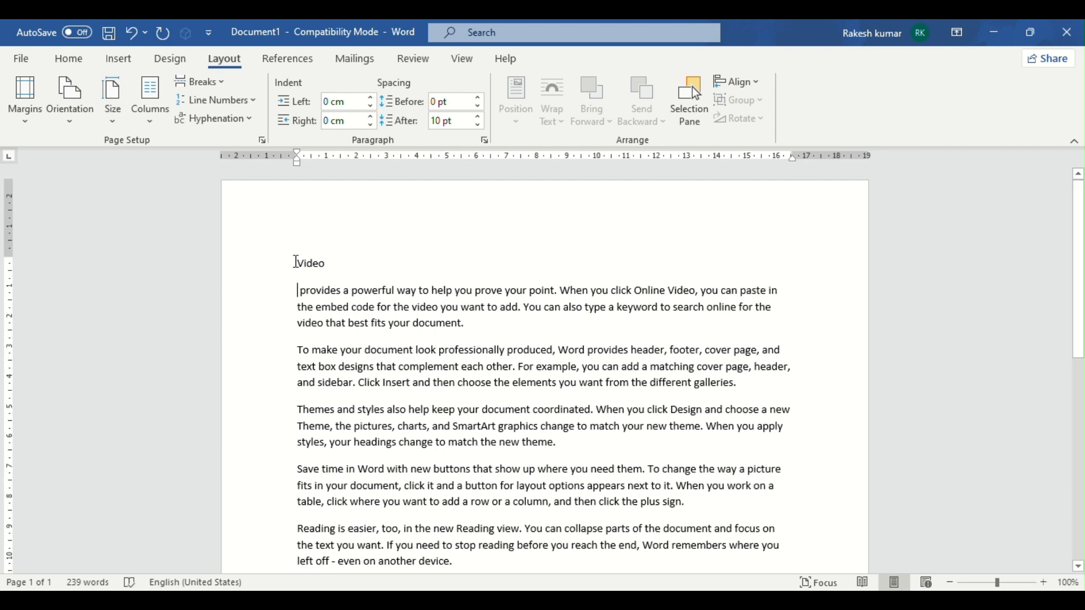
drag(297, 263, 339, 274)
click(359, 276)
drag(297, 264, 335, 270)
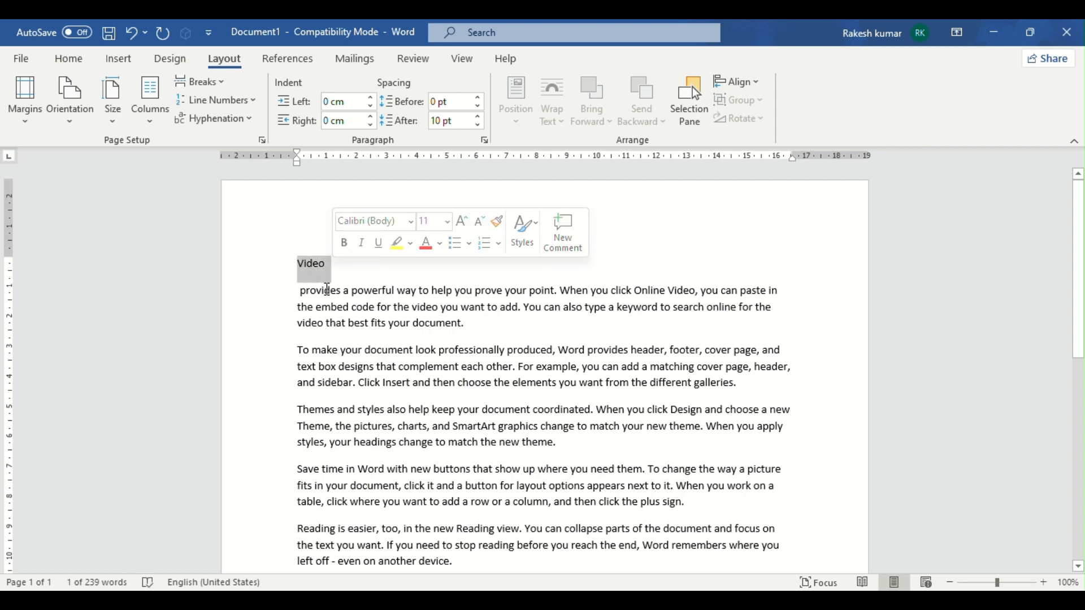
click(325, 294)
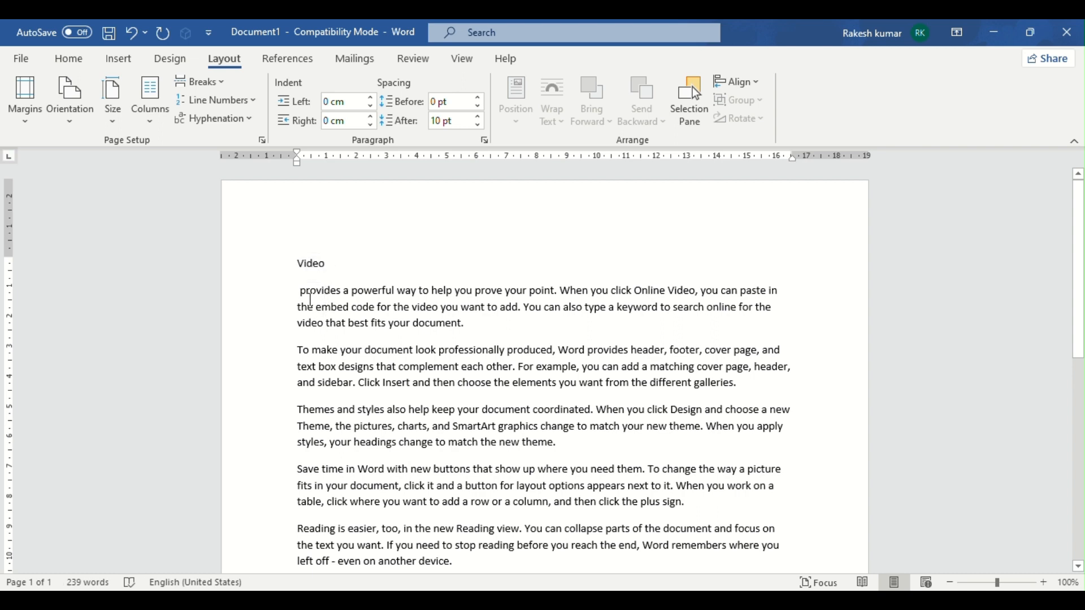
Try indenting the first line of the paragraph beginning with "provides" using a tab and blank spaces.
click(302, 292)
key(Tab)
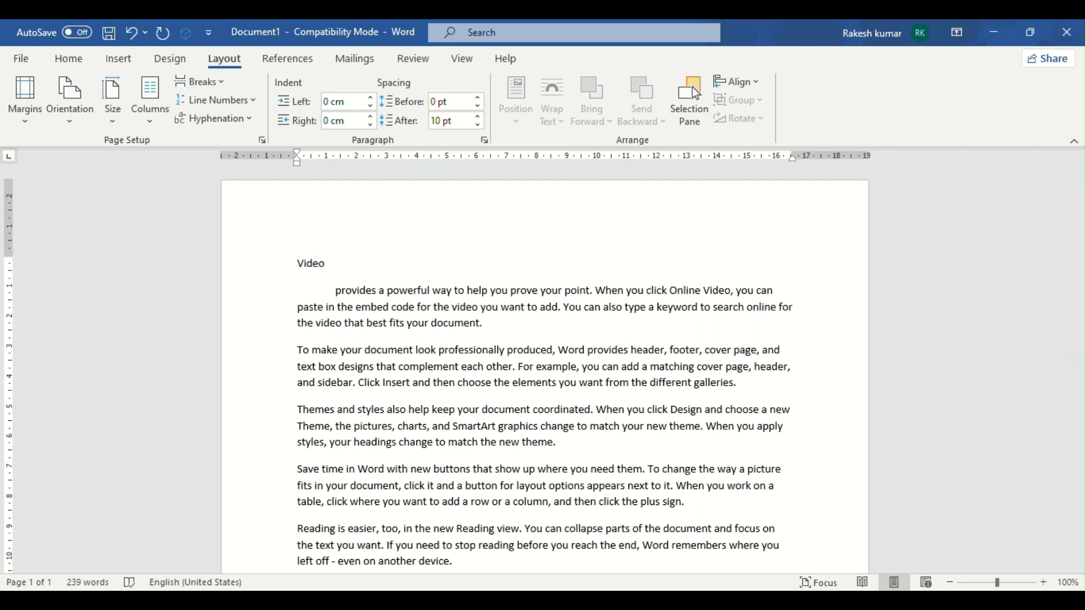
key(BackSpace)
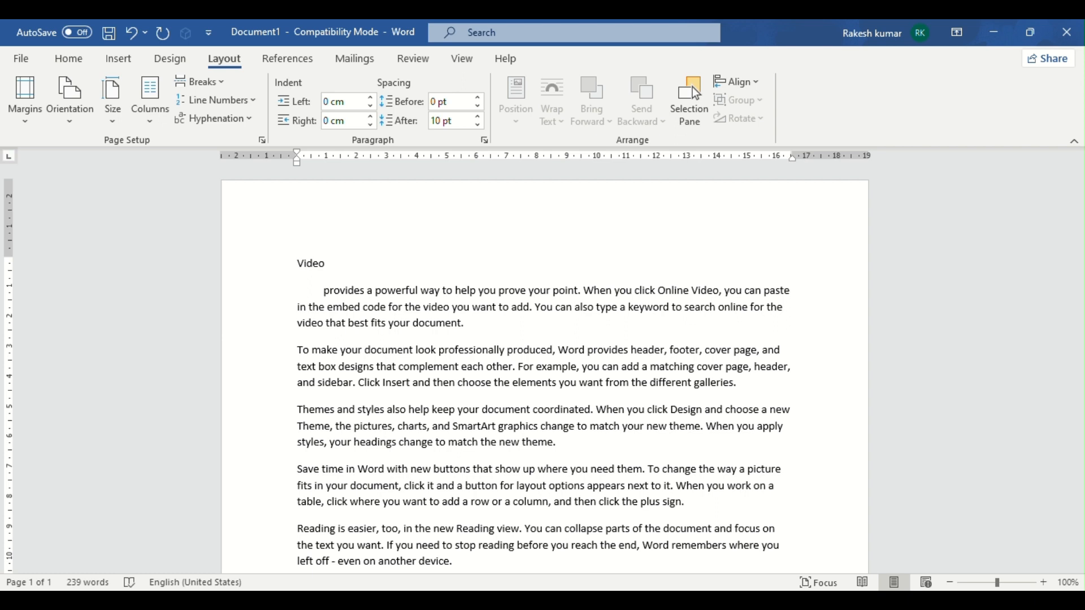
key(Down)
key(Left)
key(Left)
key(Left)
key(Left)
key(Left)
key(Left)
key(Left)
key(Right)
key(Right)
key(Up)
key(Right)
key(Right)
key(Right)
key(Right)
key(Right)
key(Right)
key(Right)
key(Right)
Delete all blank space in front of "provides" at the start of the paragraph below the "Video" line.
key(BackSpace)
key(BackSpace)
key(BackSpace)
key(BackSpace)
key(BackSpace)
key(BackSpace)
key(BackSpace)
key(BackSpace)
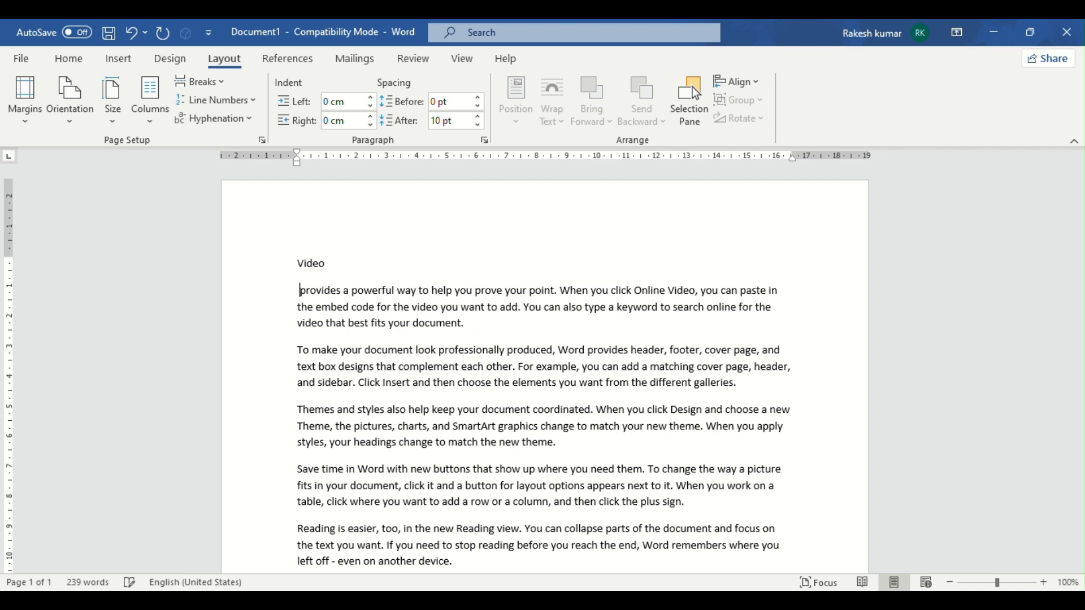
key(BackSpace)
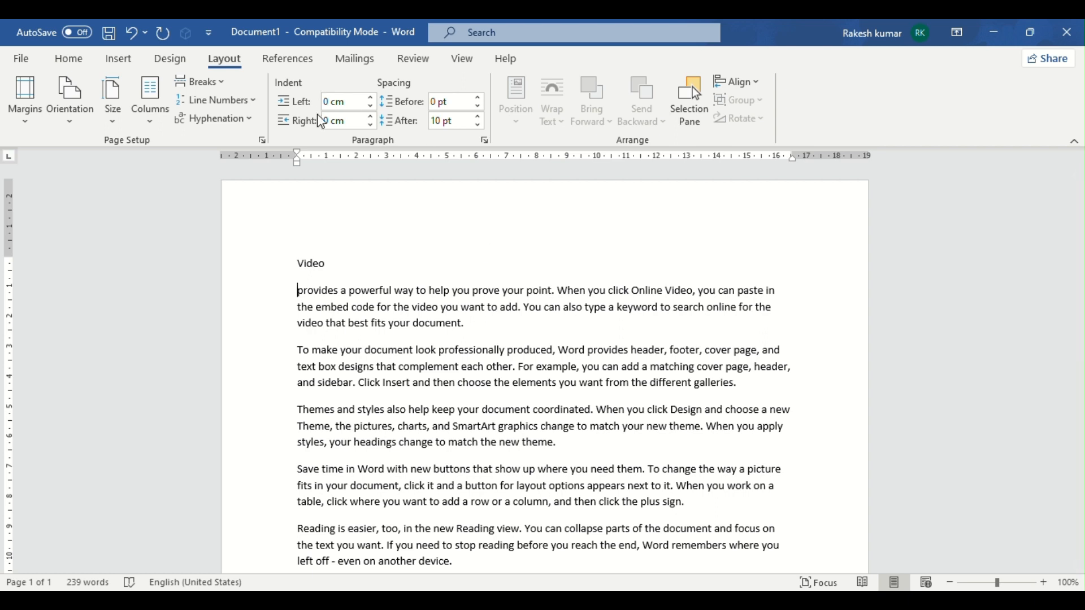
Increase the left indent of the paragraph beginning with "provides" to 0.9 cm, then reduce it to 0.7 cm.
click(372, 99)
click(373, 99)
click(373, 99)
click(372, 98)
click(373, 98)
click(373, 98)
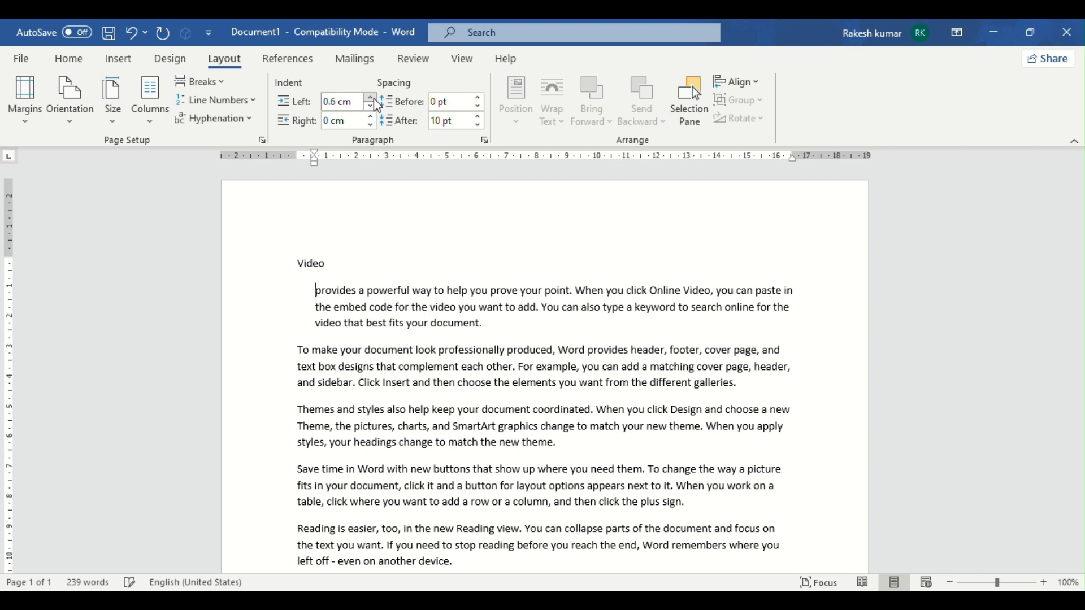
click(373, 98)
click(373, 98)
click(373, 98)
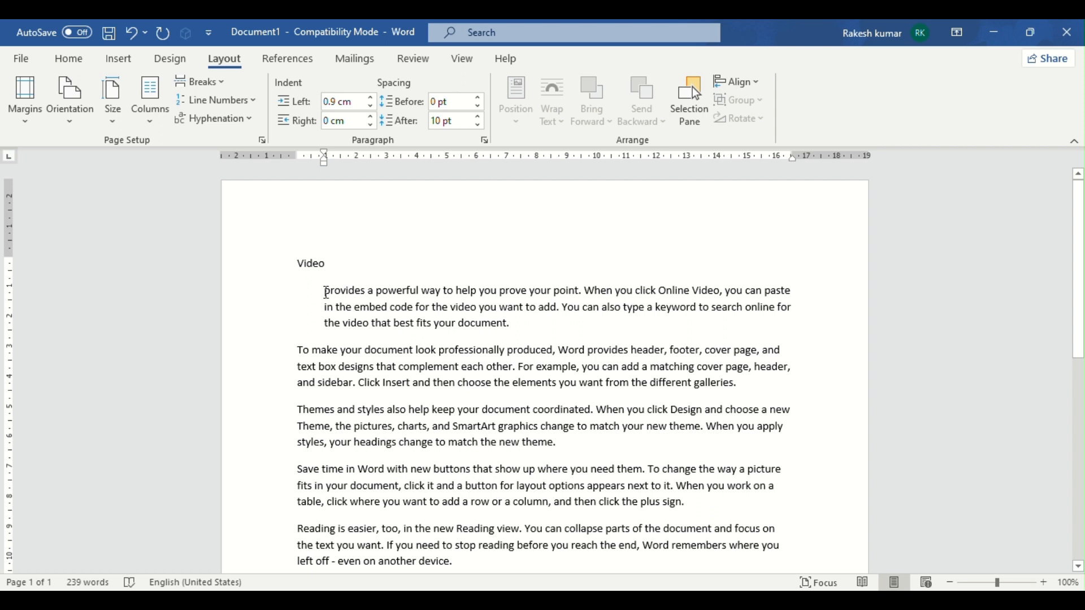
click(370, 106)
click(370, 106)
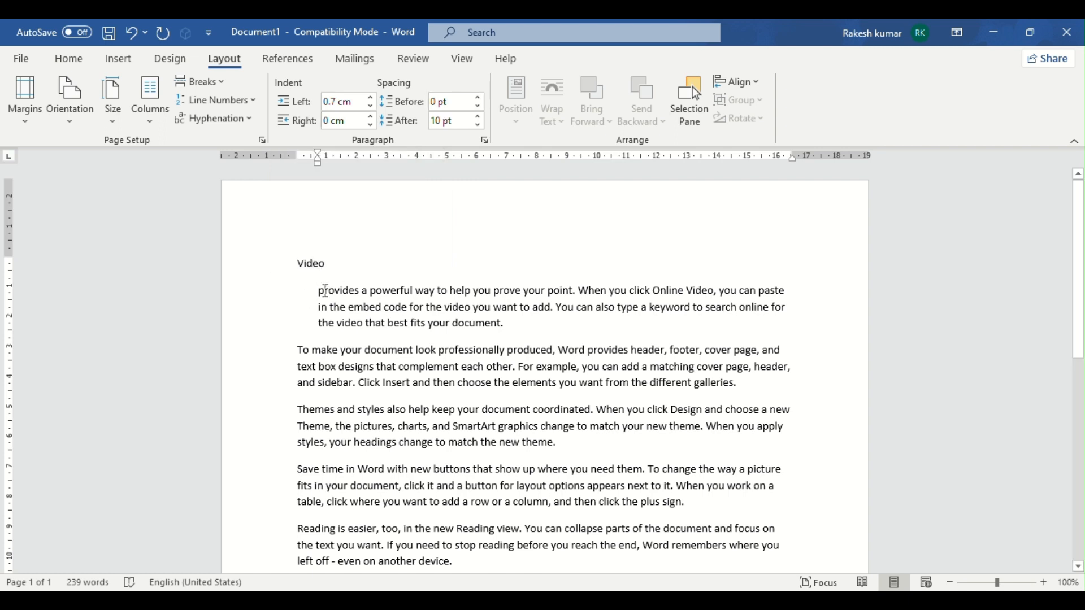
Set the spacing before the indented paragraph to 12 pt, trying larger values first.
click(479, 97)
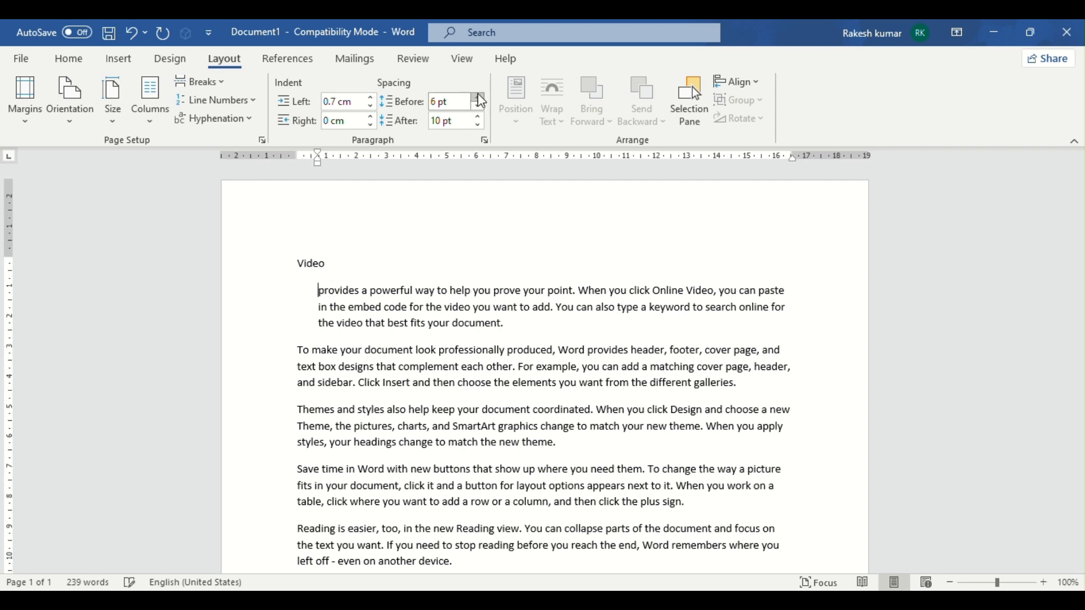
click(479, 97)
click(478, 95)
click(478, 95)
click(478, 95)
click(478, 95)
click(478, 108)
click(478, 108)
click(478, 108)
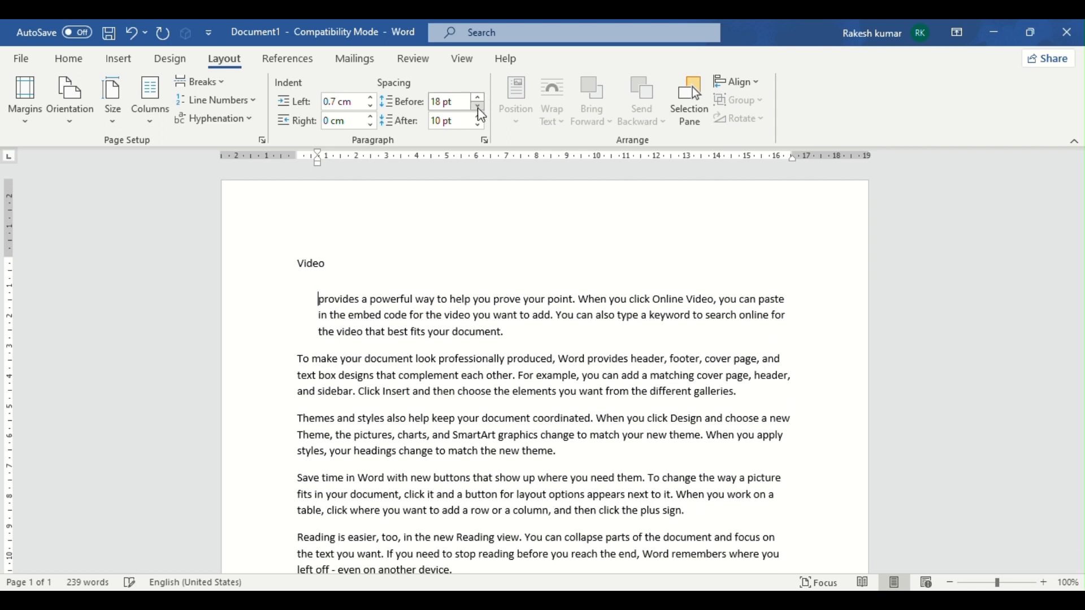
click(477, 108)
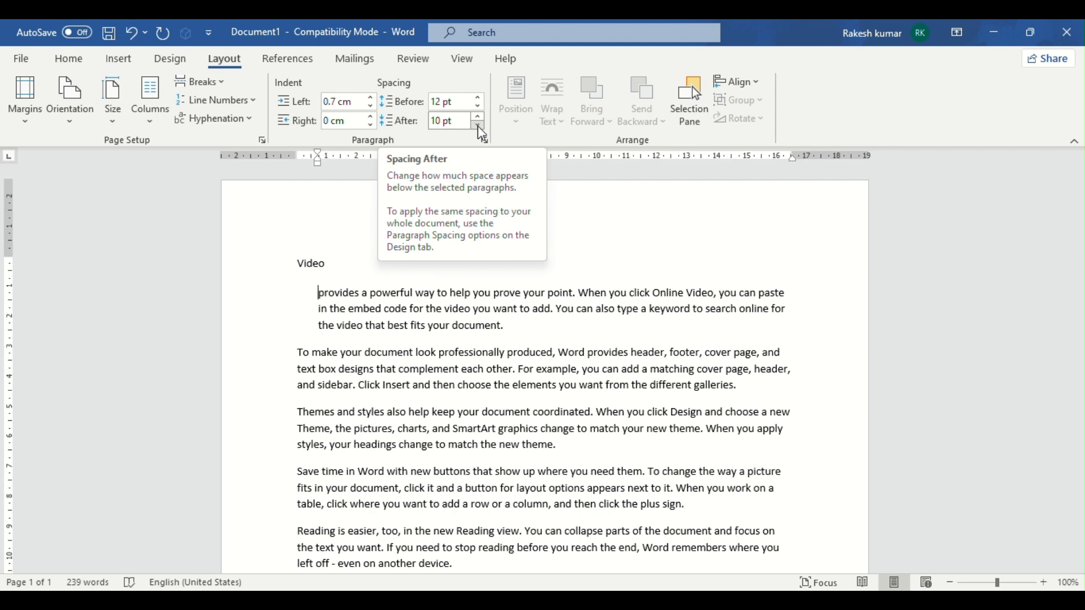
Set the spacing after the indented paragraph to 18 pt, trying smaller values first.
click(479, 126)
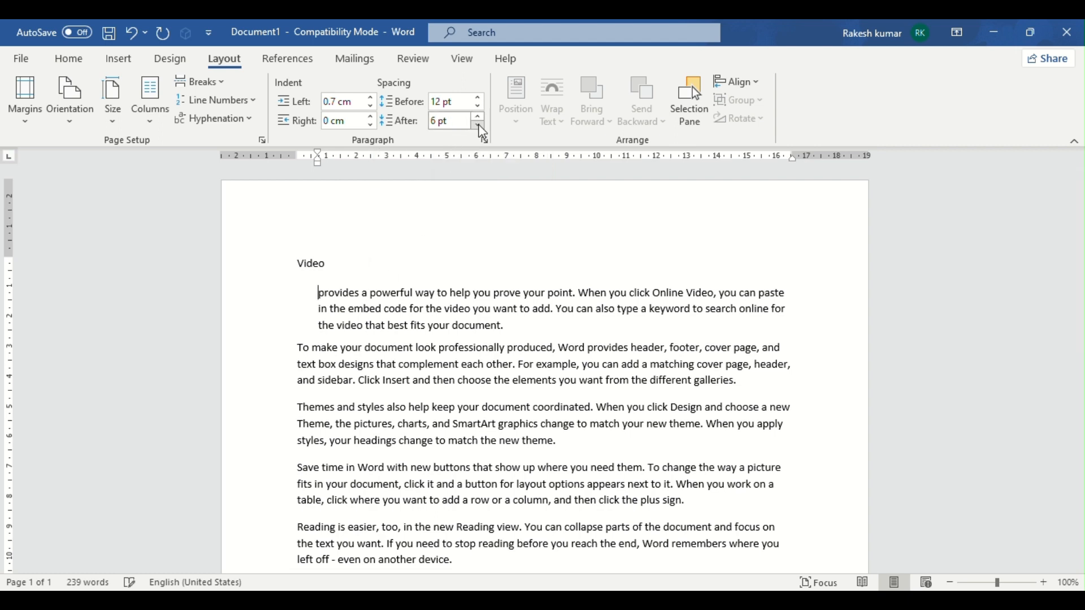
click(479, 126)
click(478, 116)
click(478, 116)
click(478, 115)
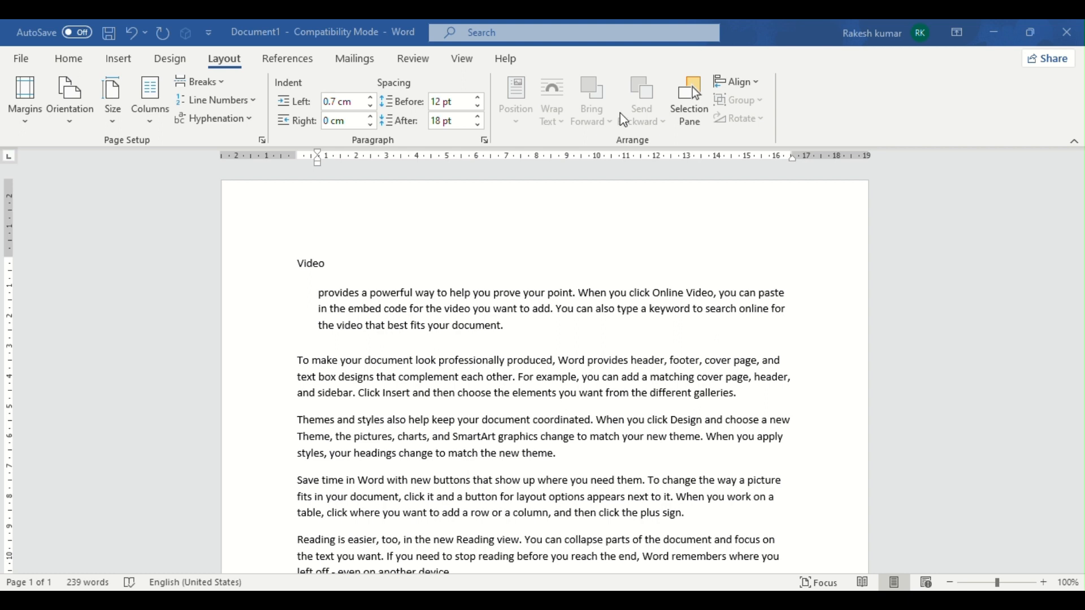
Insert the picture "pngwing.com (7)" from the Downloads folder at the start of the paragraph beginning with "provides".
click(120, 60)
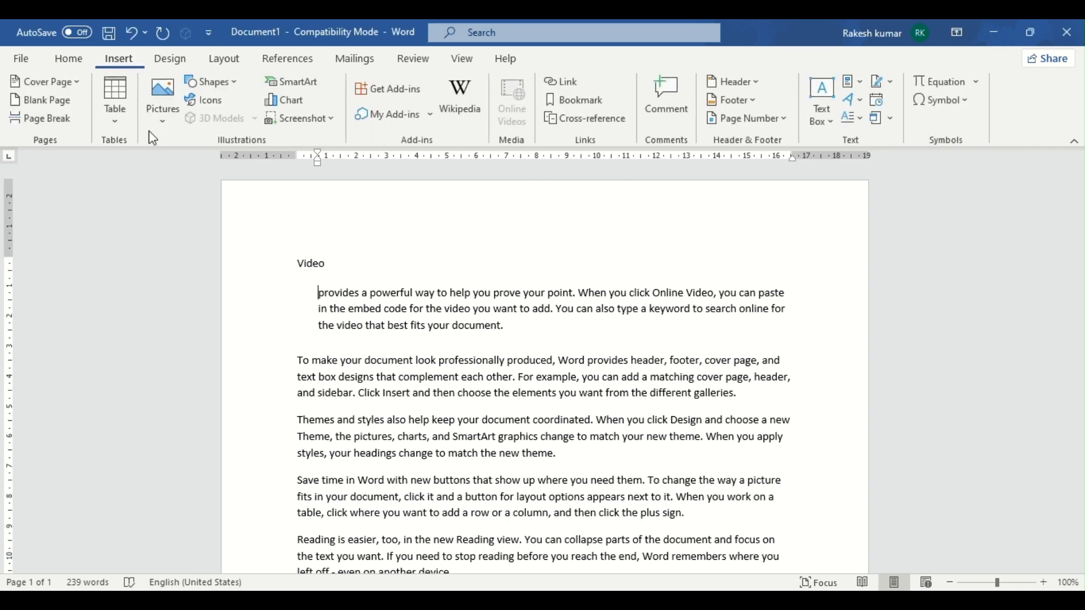
click(162, 102)
click(195, 165)
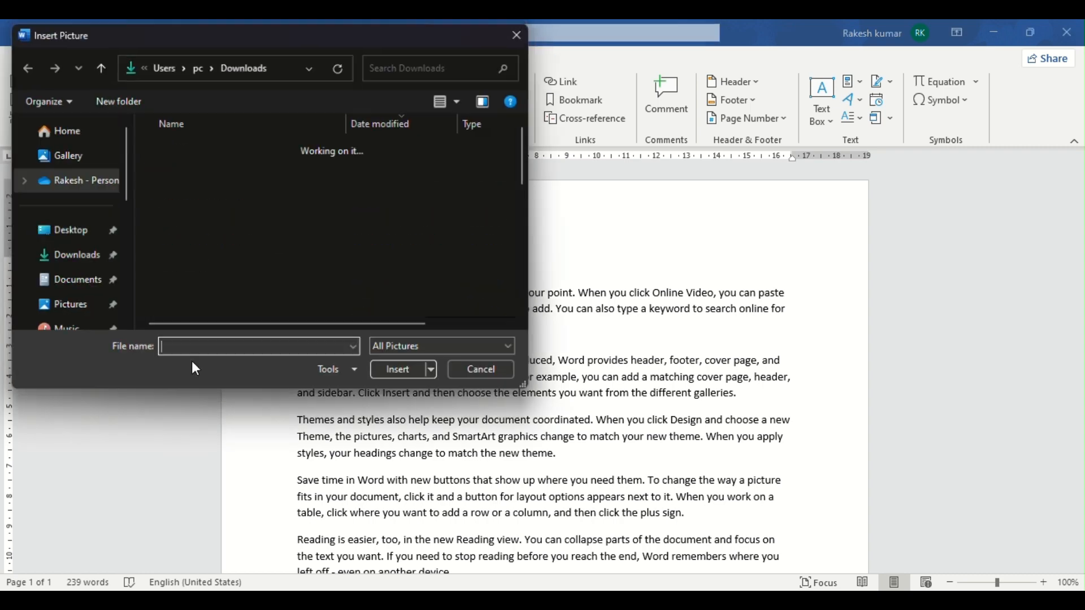
click(67, 258)
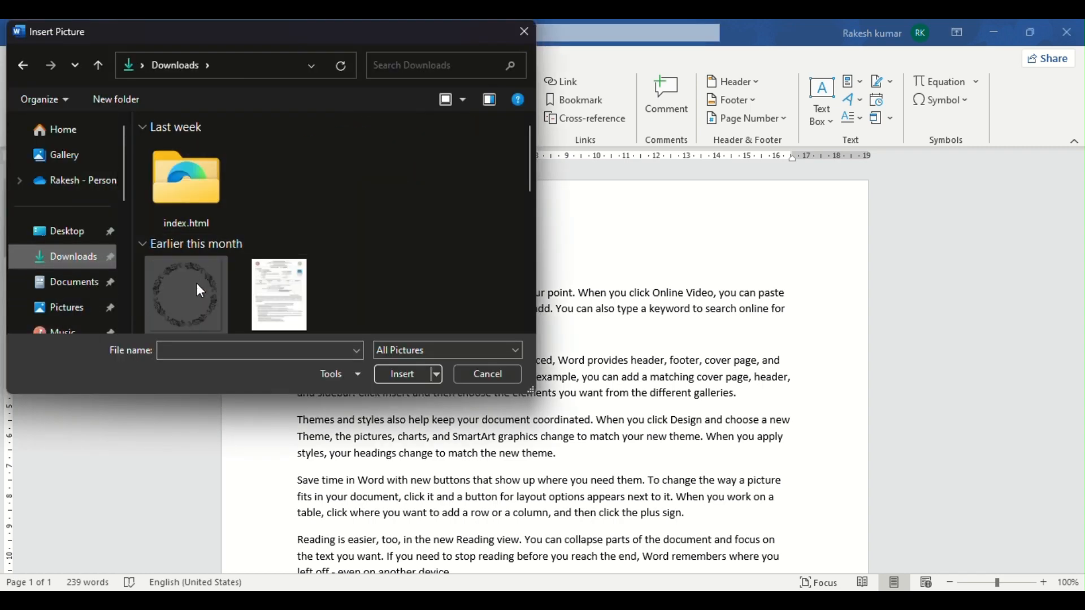
click(225, 311)
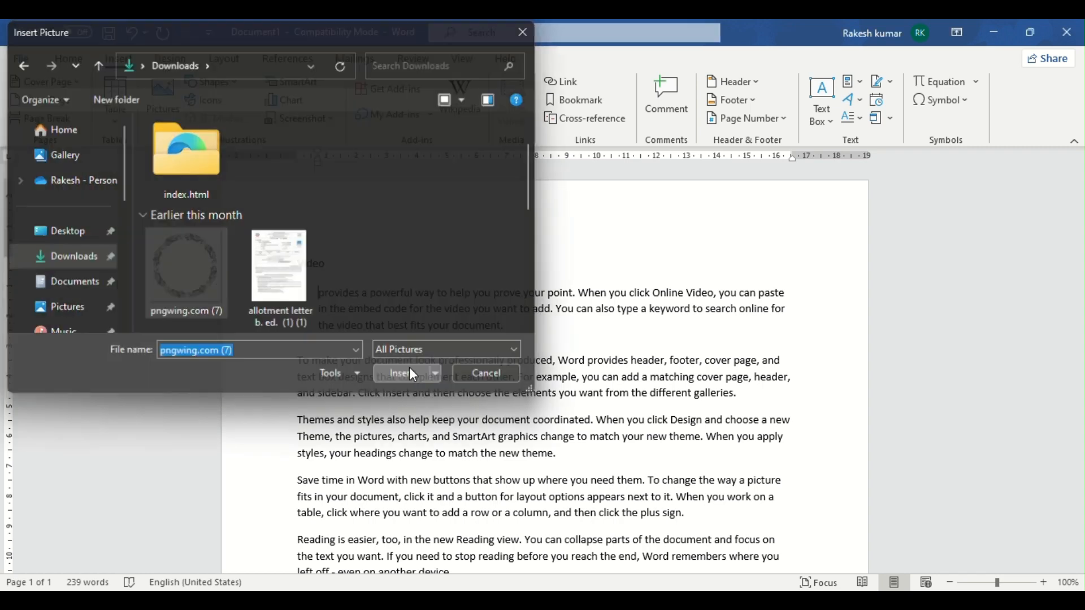
click(421, 375)
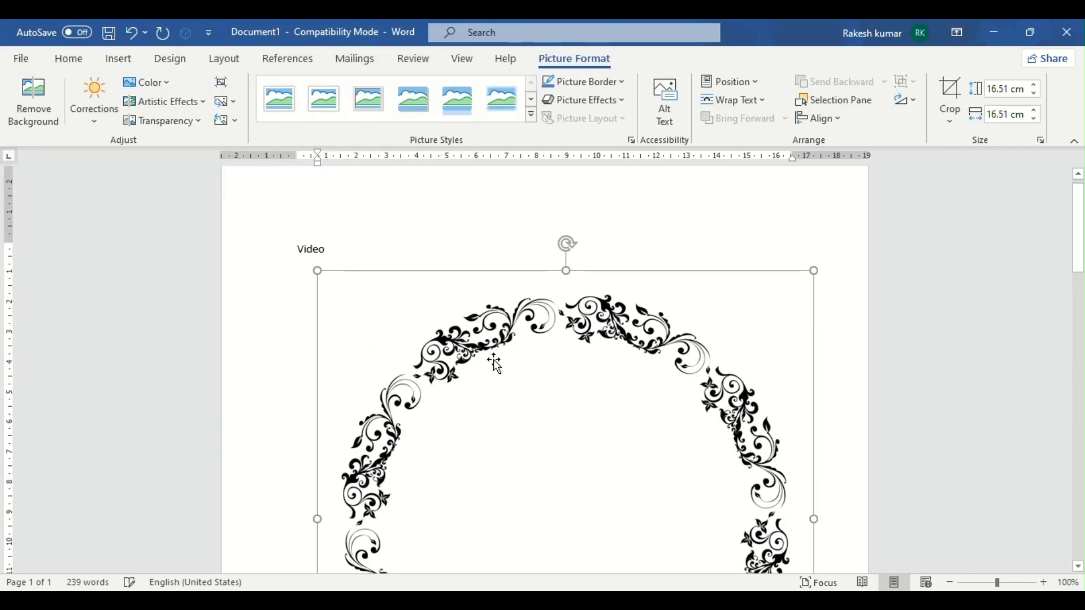
Shrink the inserted wreath picture proportionally to about 1.83 cm by 1.83 cm.
scroll(508, 351, down, 3)
scroll(506, 342, down, 2)
scroll(506, 341, up, 4)
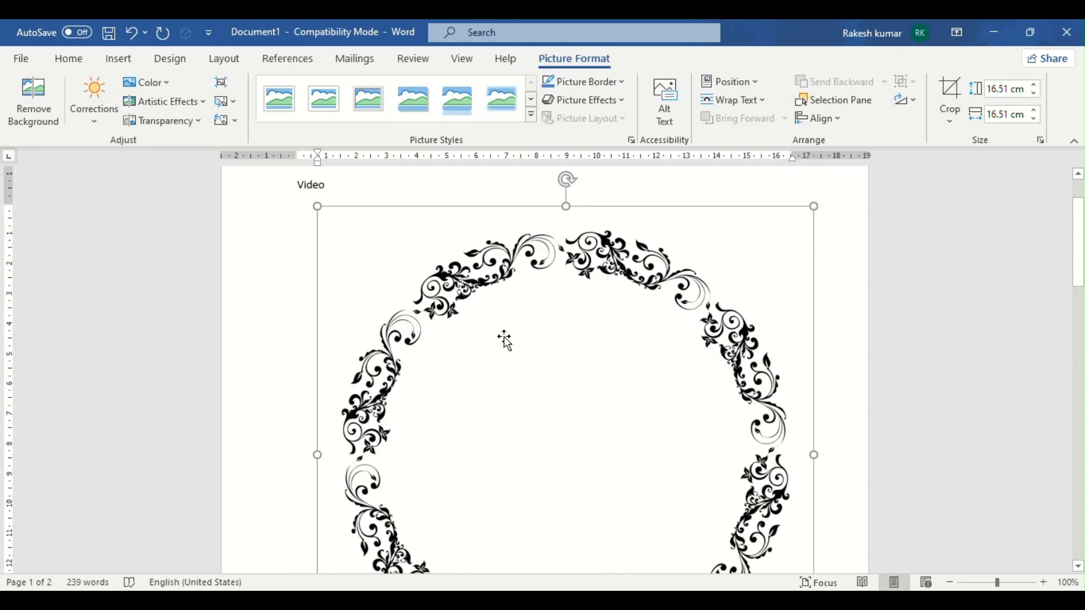
scroll(579, 358, down, 4)
drag(813, 466, 600, 252)
scroll(486, 276, up, 4)
scroll(568, 419, down, 3)
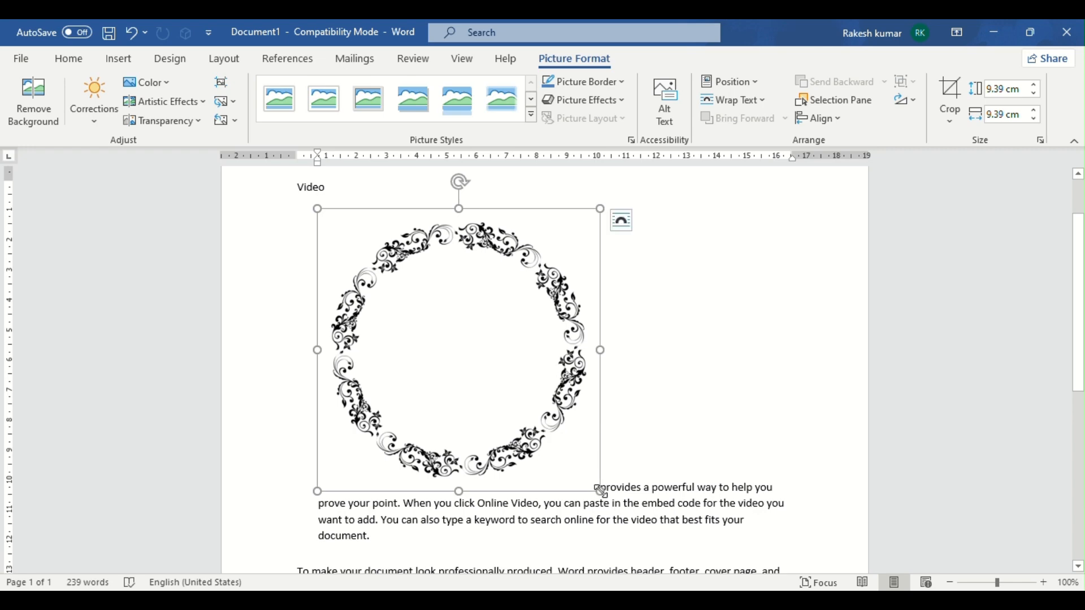
drag(599, 478, 421, 256)
scroll(420, 256, up, 3)
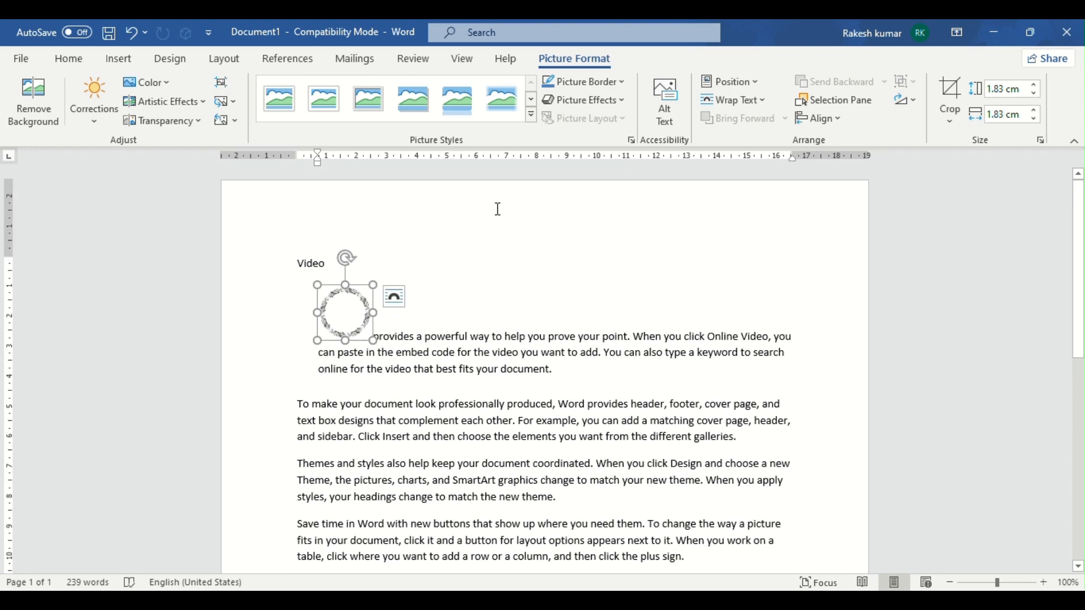
Move the small wreath picture within the indented paragraph so it sits between "embed" and "code".
click(222, 63)
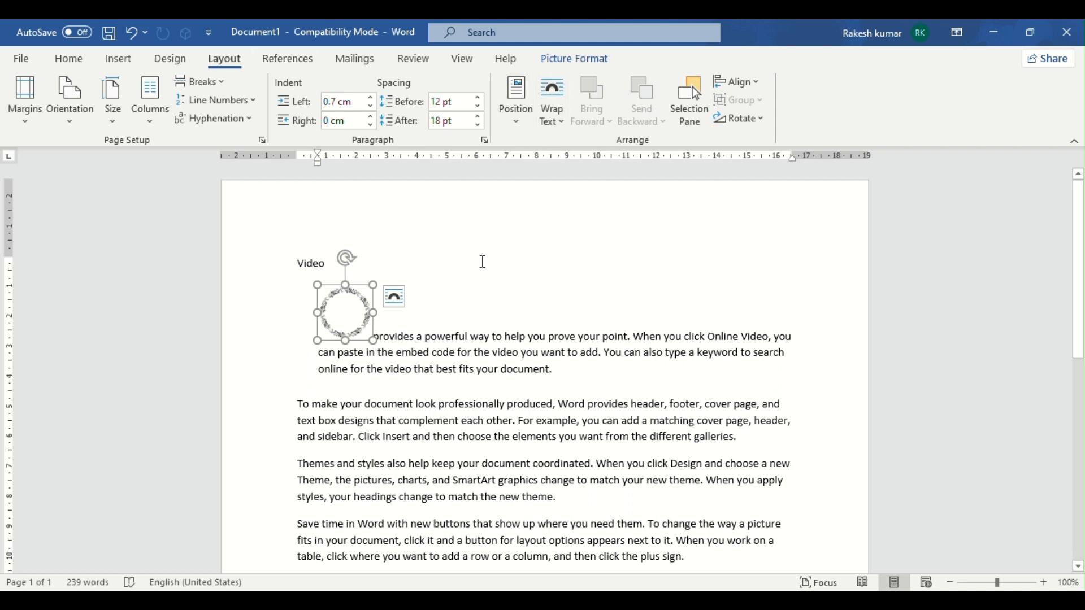
mouse_move(346, 317)
mouse_down()
mouse_move(347, 351)
mouse_move(346, 333)
mouse_up()
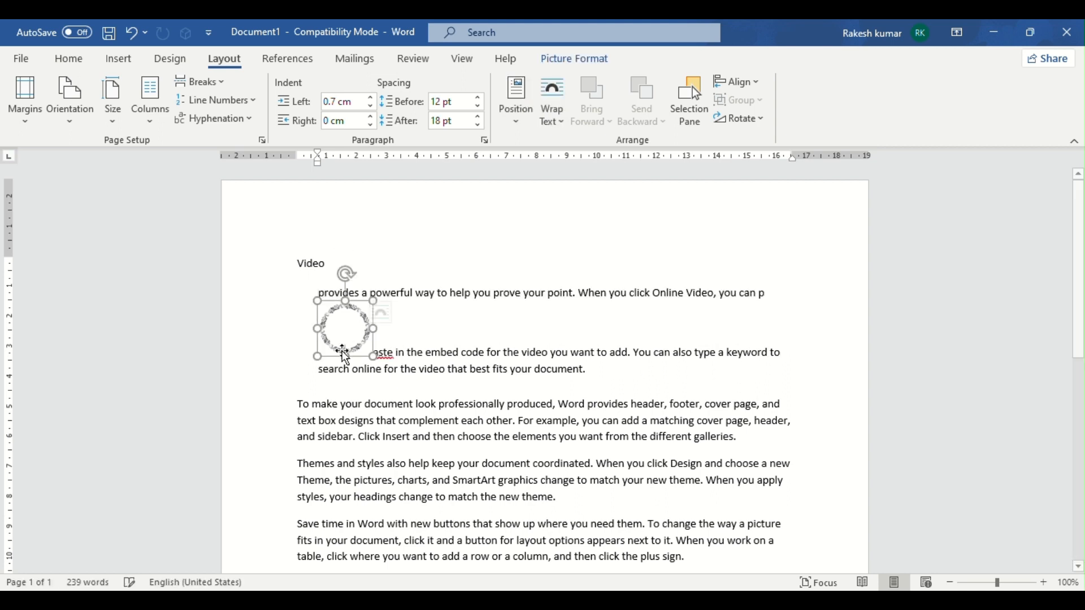
click(481, 334)
click(342, 320)
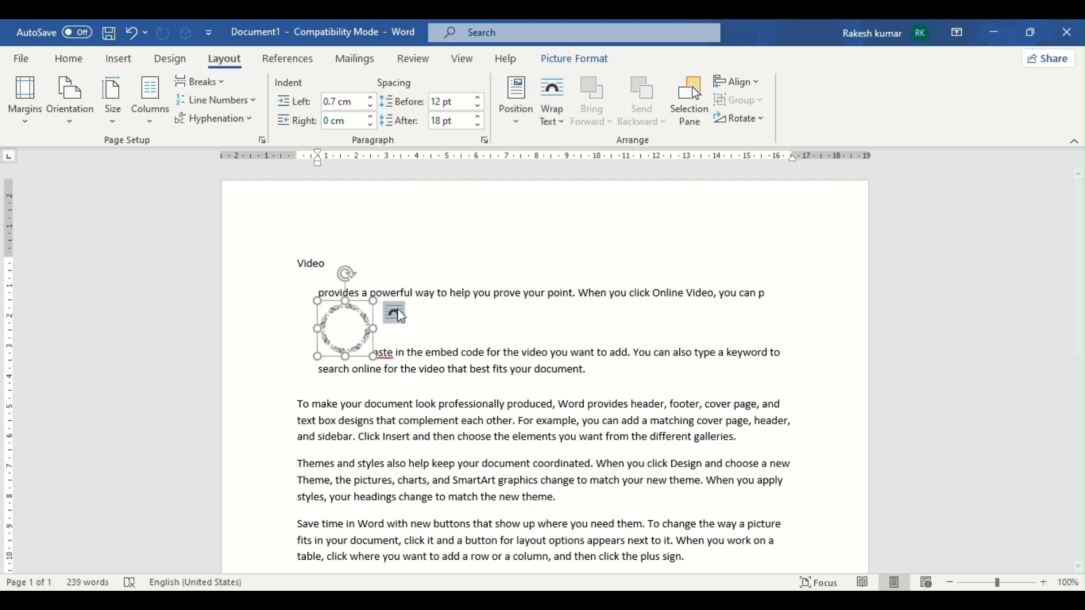
click(516, 113)
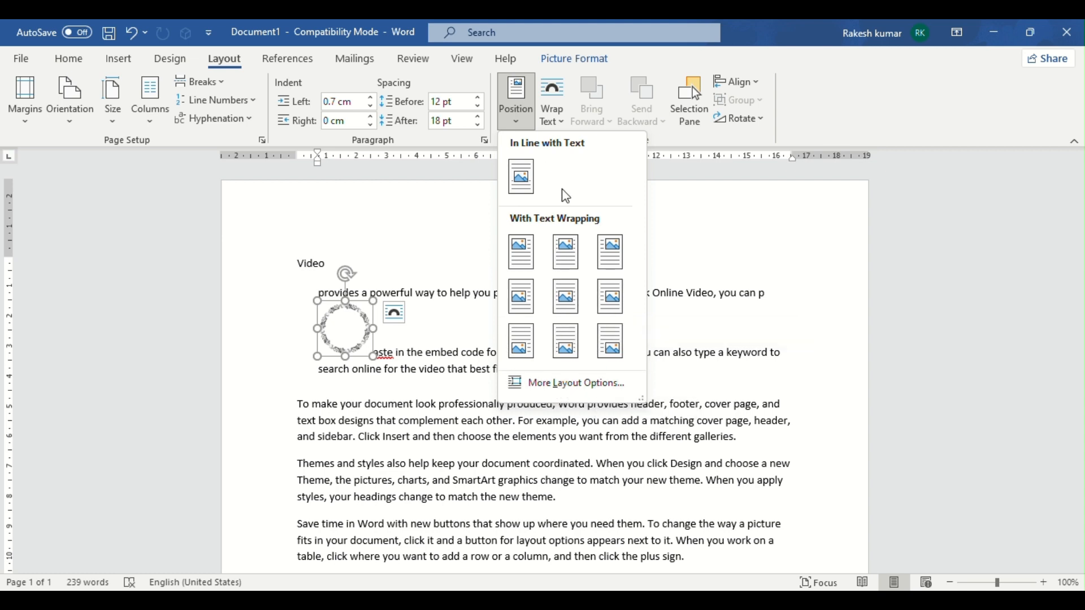
click(346, 333)
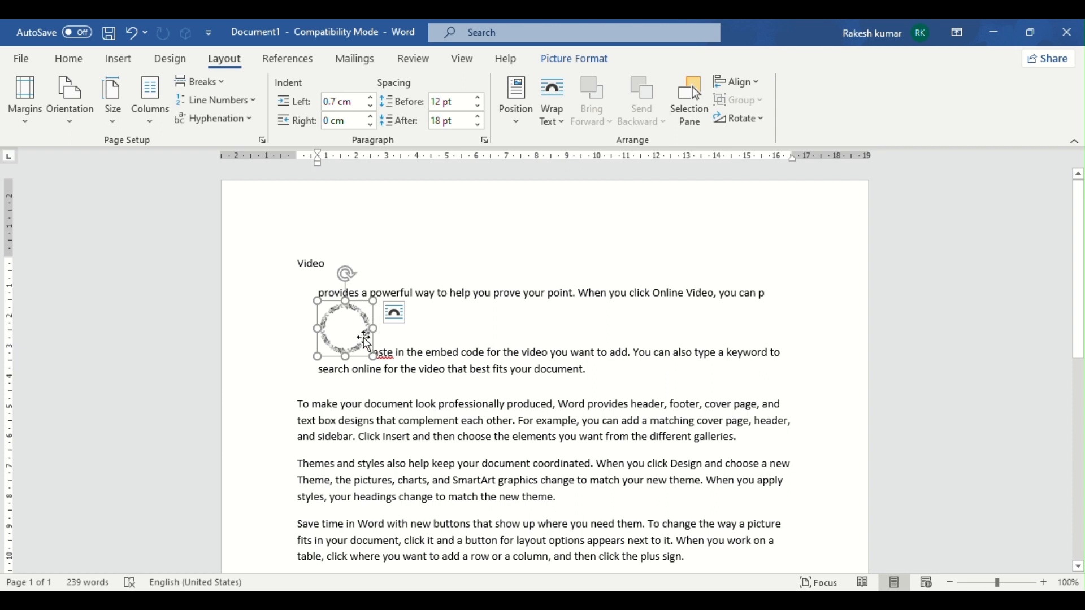
drag(362, 337, 471, 346)
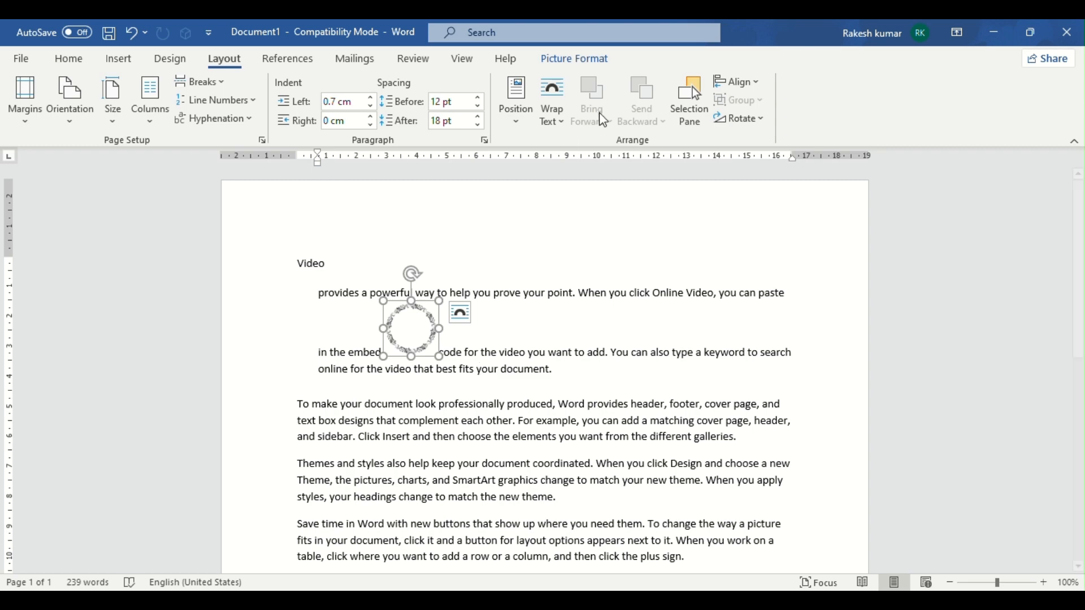
click(555, 123)
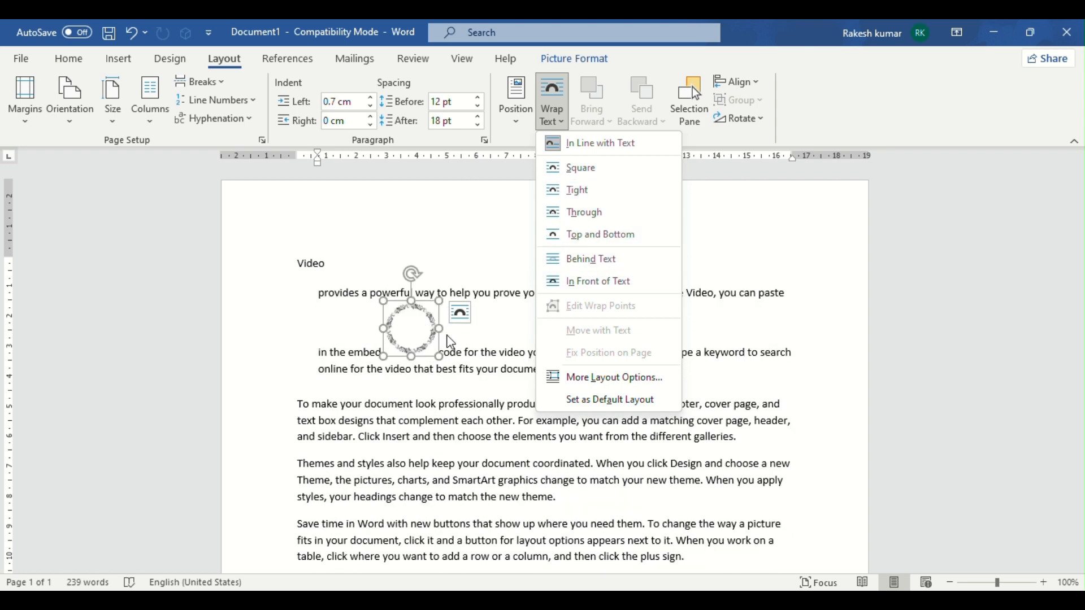
click(425, 335)
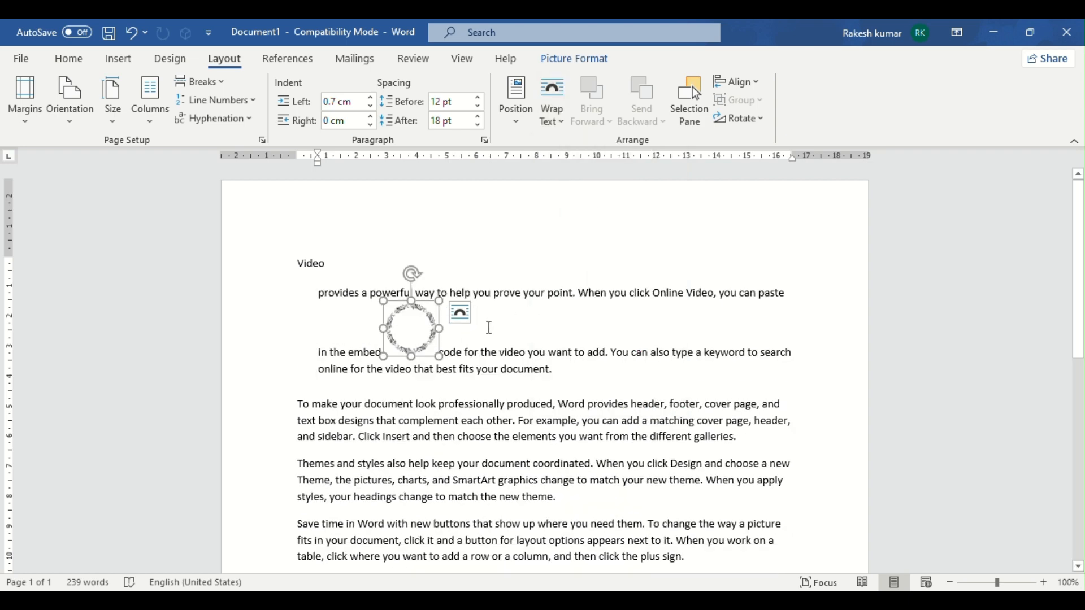
click(487, 326)
click(416, 334)
Insert the Downloads picture "pngwing.com (7)" a second time, directly after the word "code" in the indented paragraph.
right_click(465, 340)
click(342, 309)
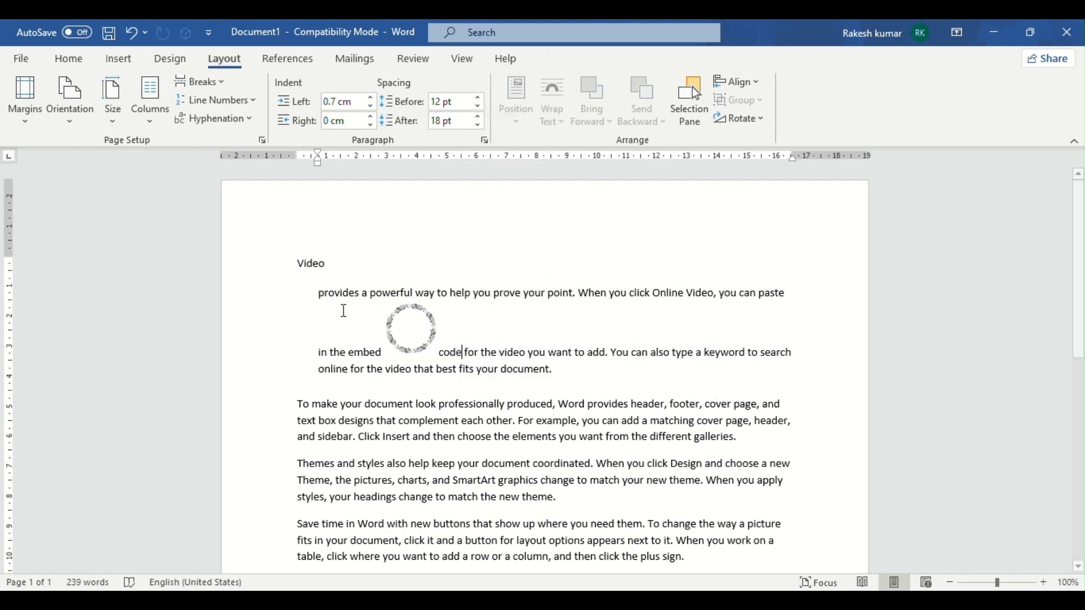
click(120, 65)
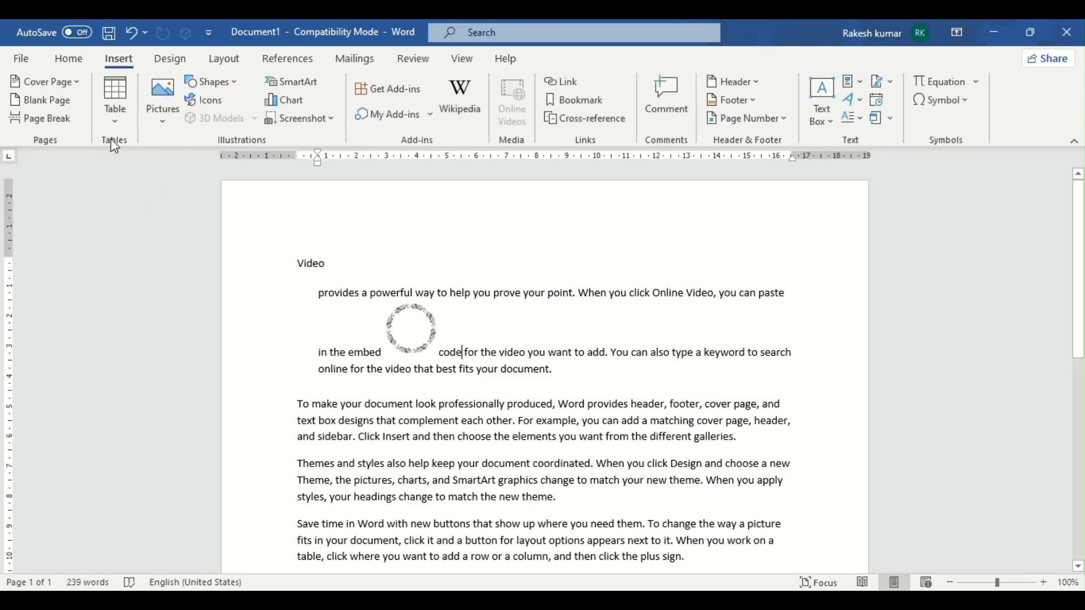
click(162, 89)
click(203, 165)
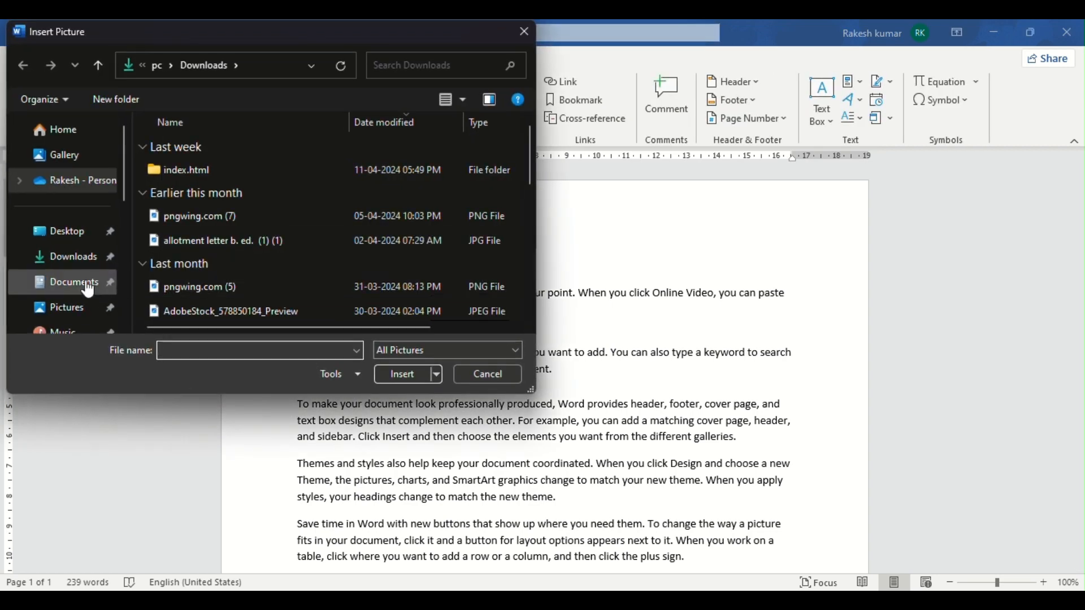
click(72, 256)
click(196, 283)
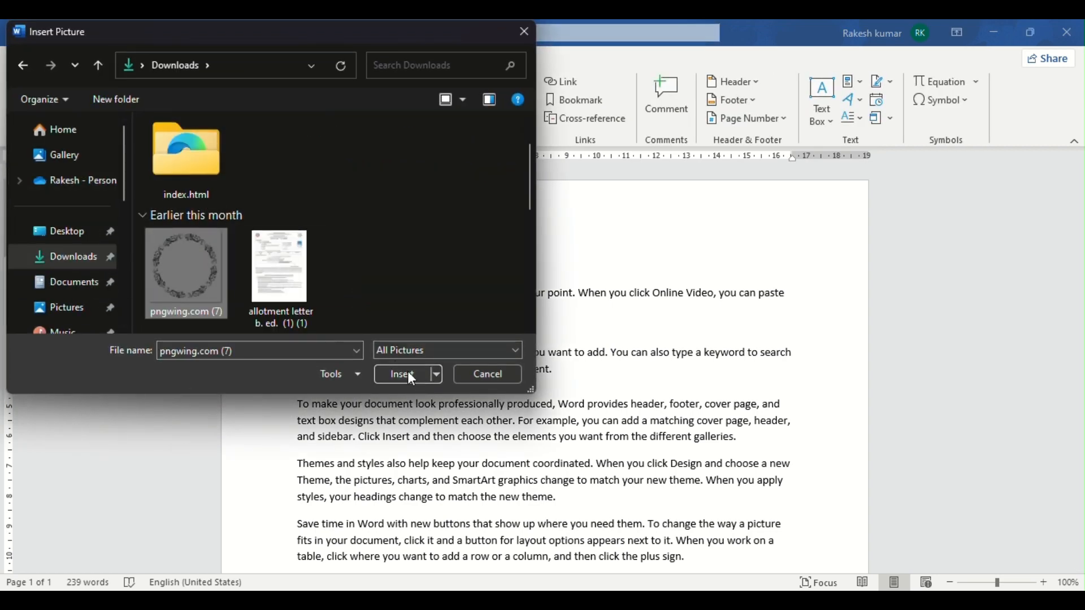
click(405, 374)
Shrink the second wreath picture to about 1.96 cm square and place it directly in front of the first one.
scroll(761, 483, down, 2)
scroll(760, 483, down, 3)
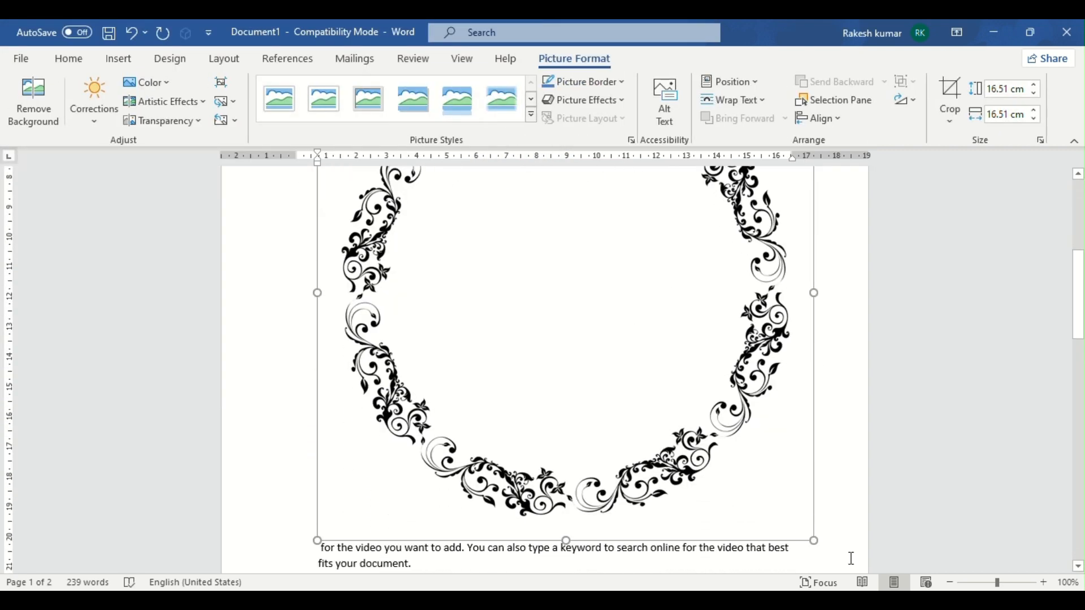
drag(814, 534, 605, 363)
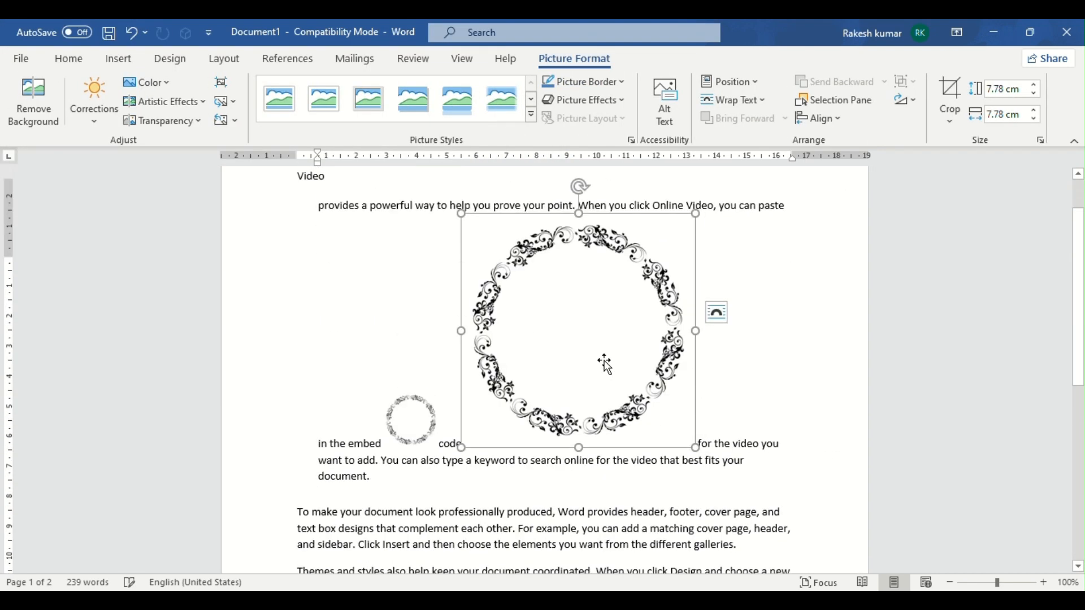
drag(699, 534, 434, 340)
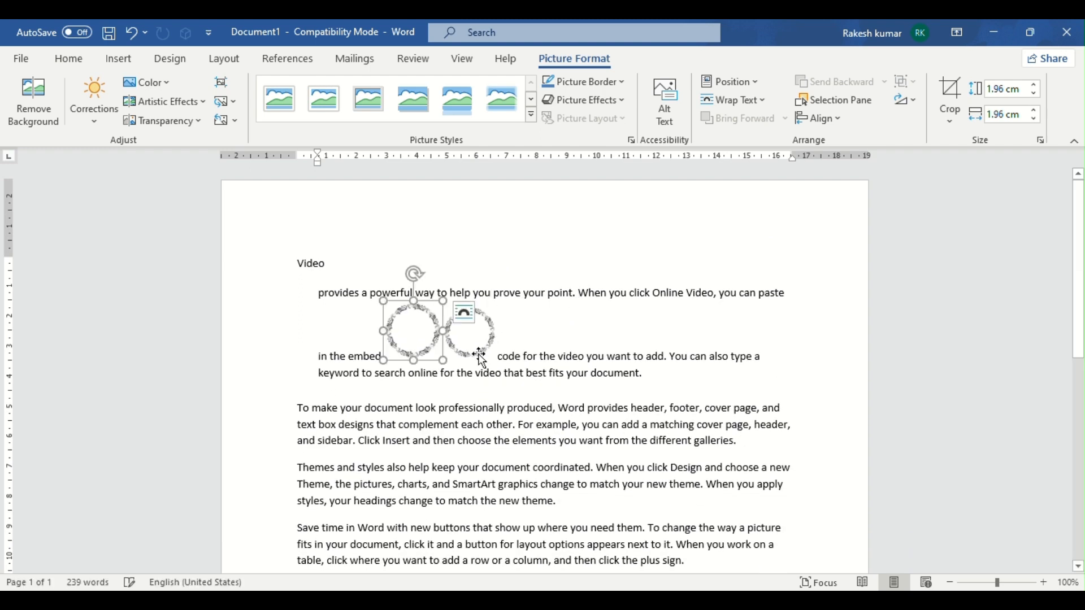
key(Escape)
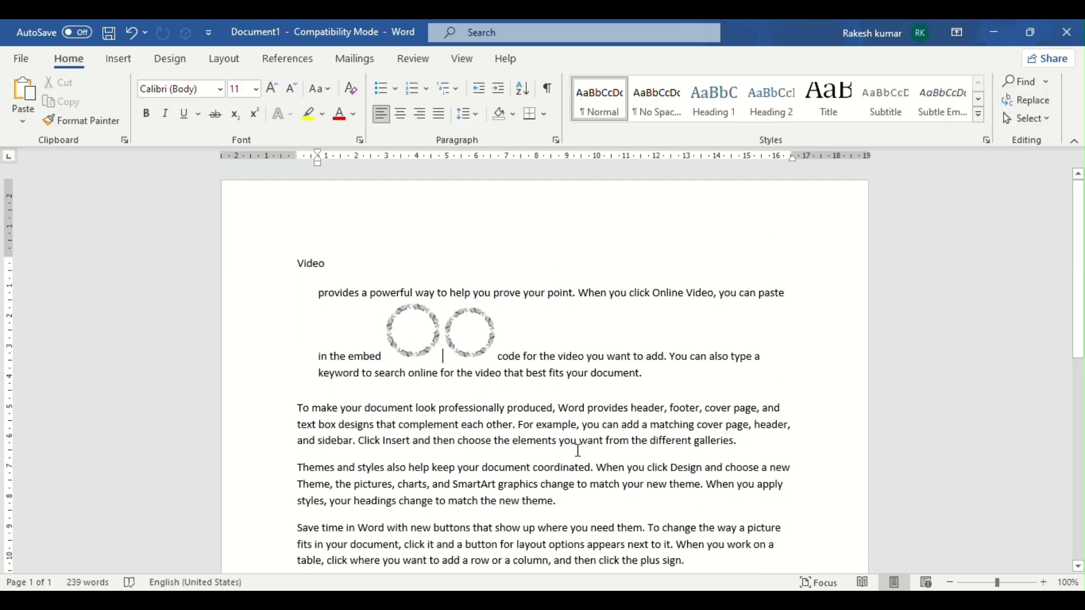
Stretch the left wreath picture horizontally into an oval.
click(452, 332)
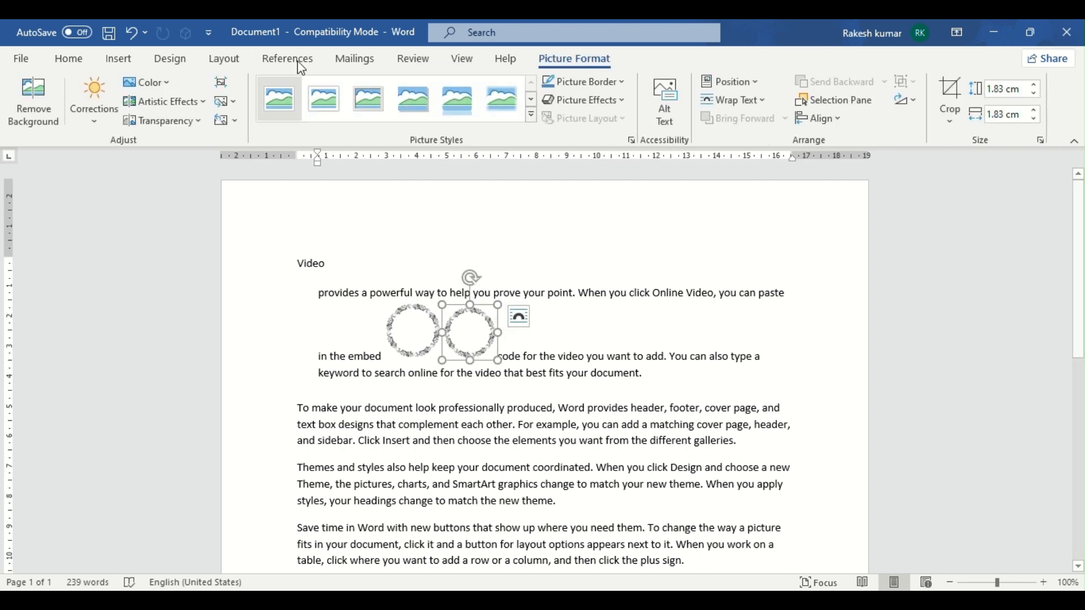
click(224, 58)
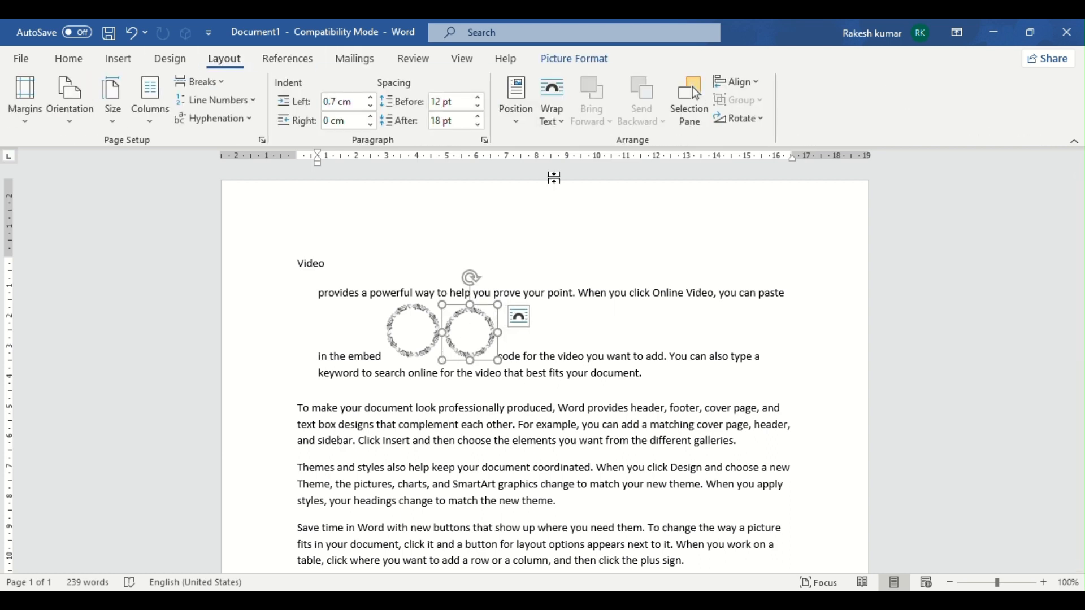
mouse_move(469, 332)
mouse_down()
mouse_move(425, 331)
mouse_move(463, 333)
mouse_up()
click(470, 333)
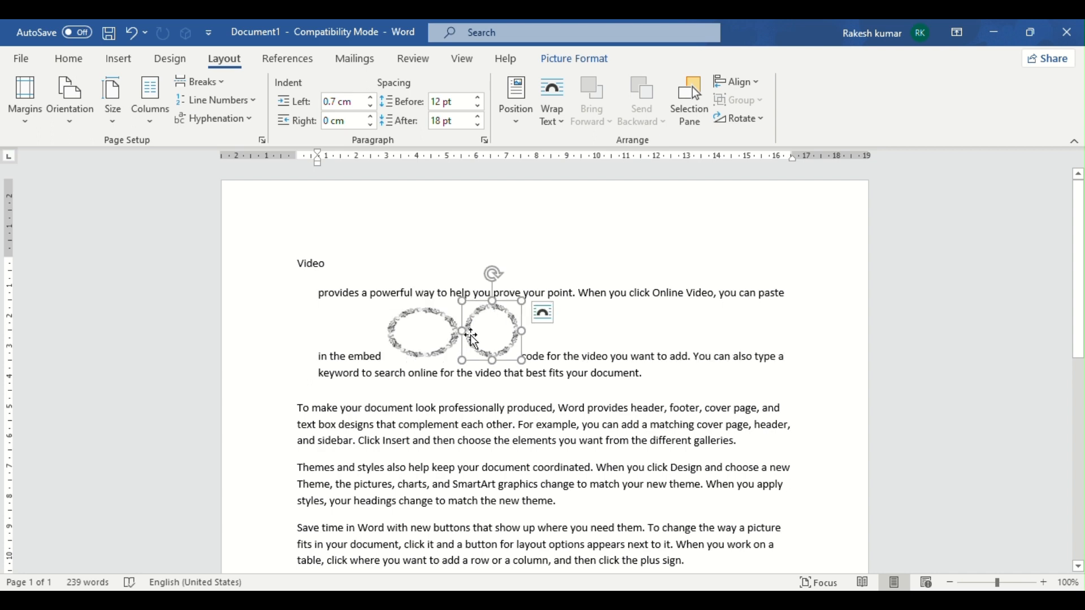
Set the oval wreath picture's text wrapping to Tight and keep the picture selected.
click(444, 344)
click(515, 102)
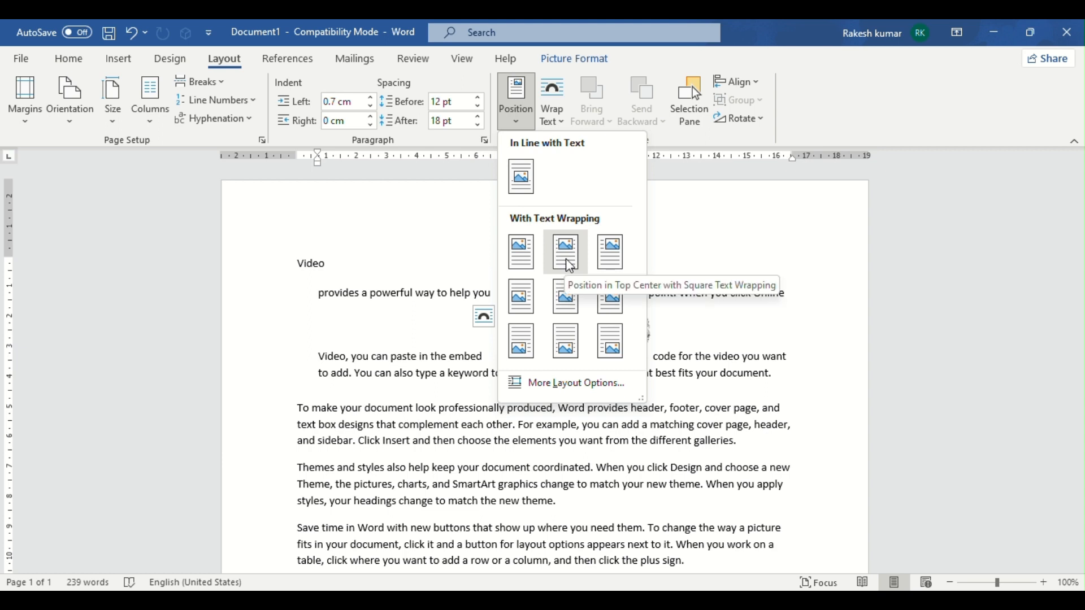
click(702, 249)
click(484, 317)
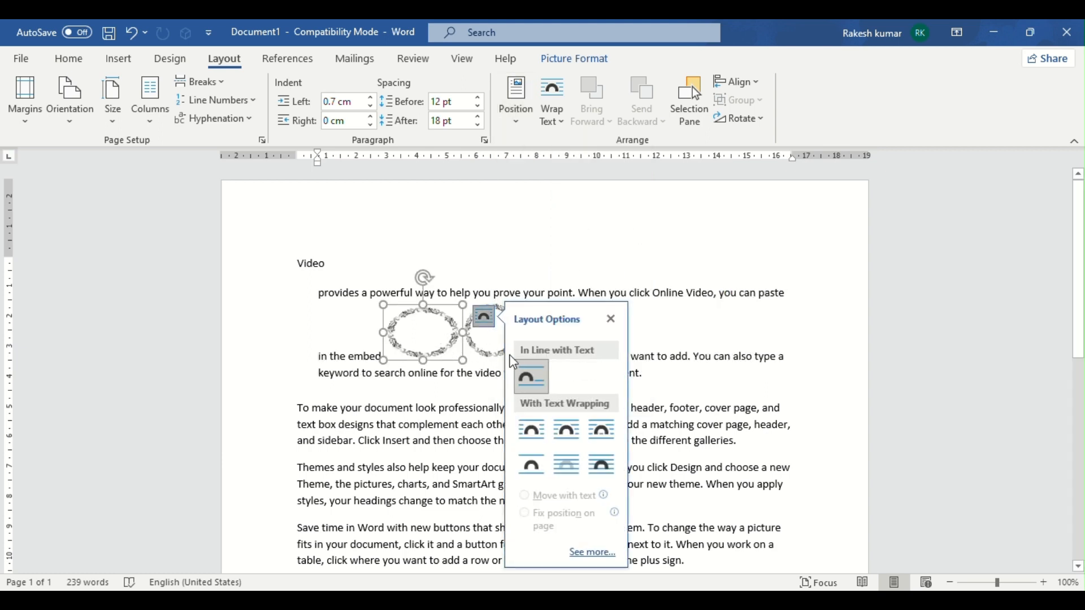
click(566, 429)
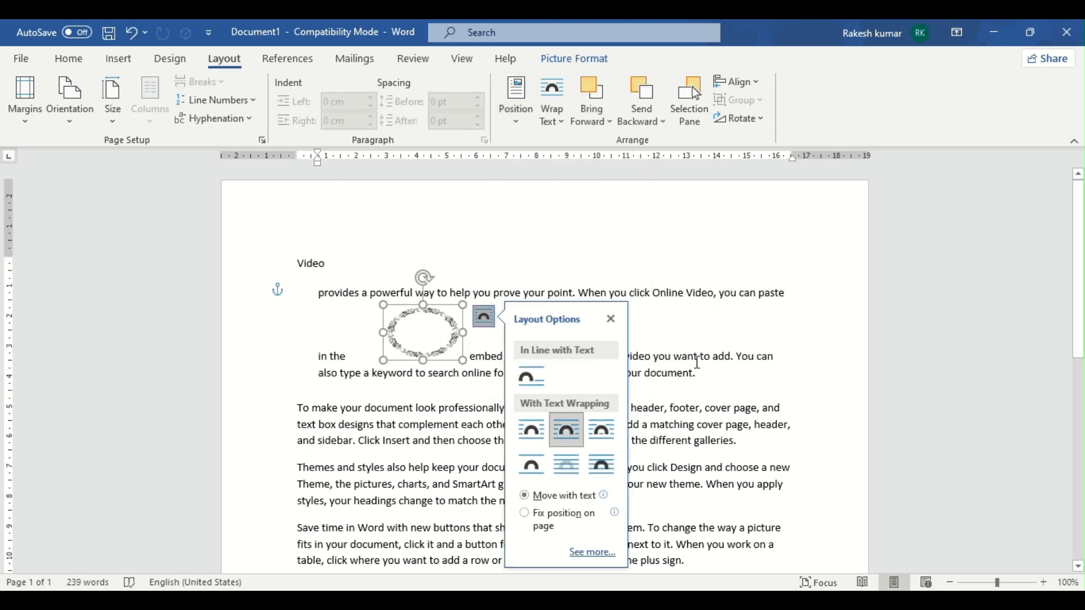
click(636, 322)
click(438, 334)
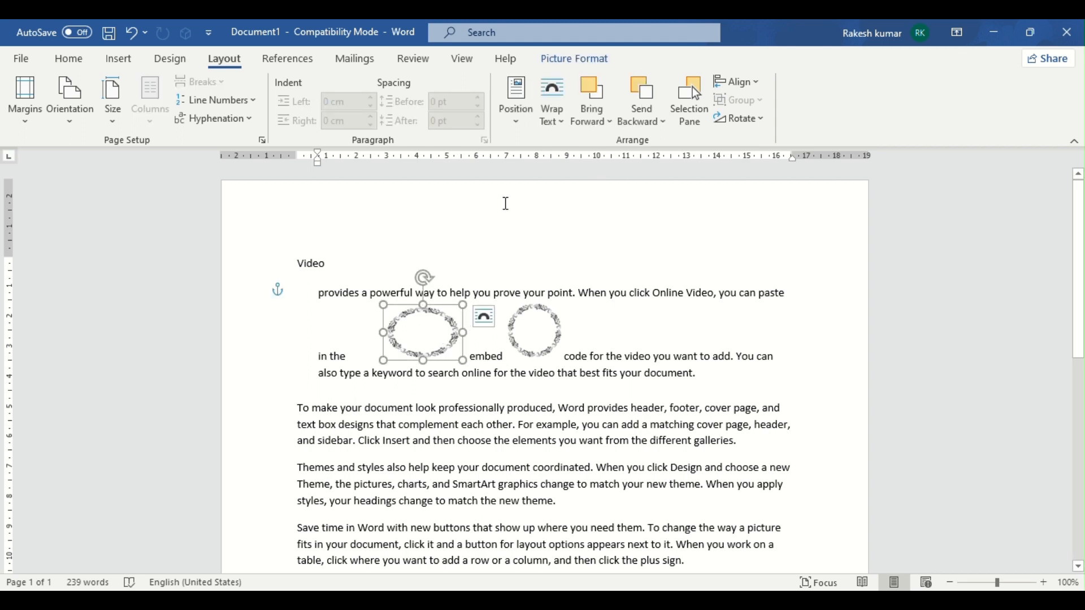
Try the Bring Forward, Bring to Front and Bring in Front of Text layer orders on the oval wreath picture.
click(606, 121)
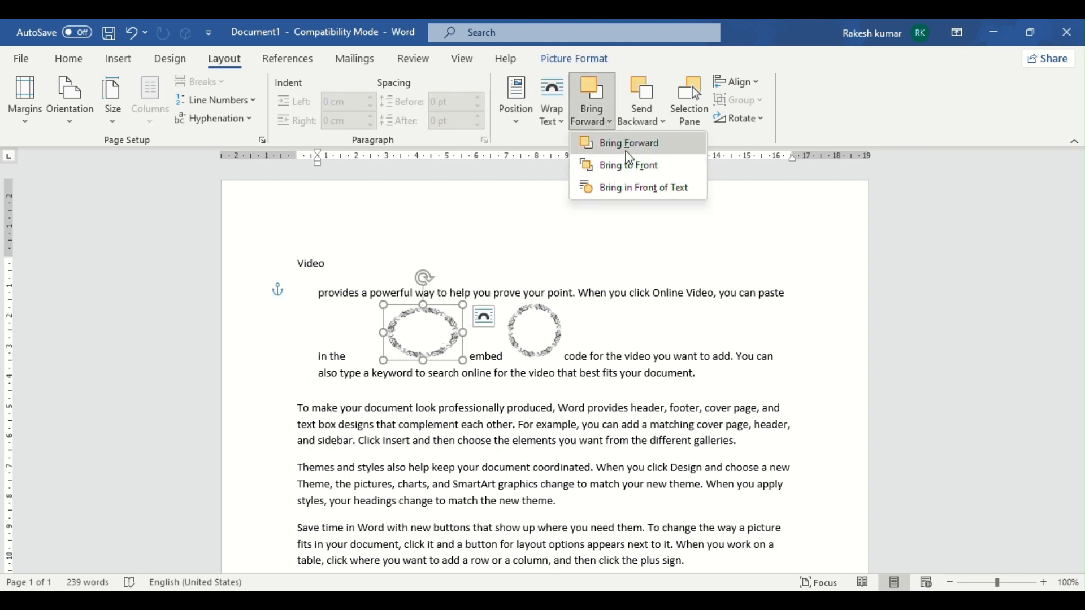
click(629, 158)
click(606, 123)
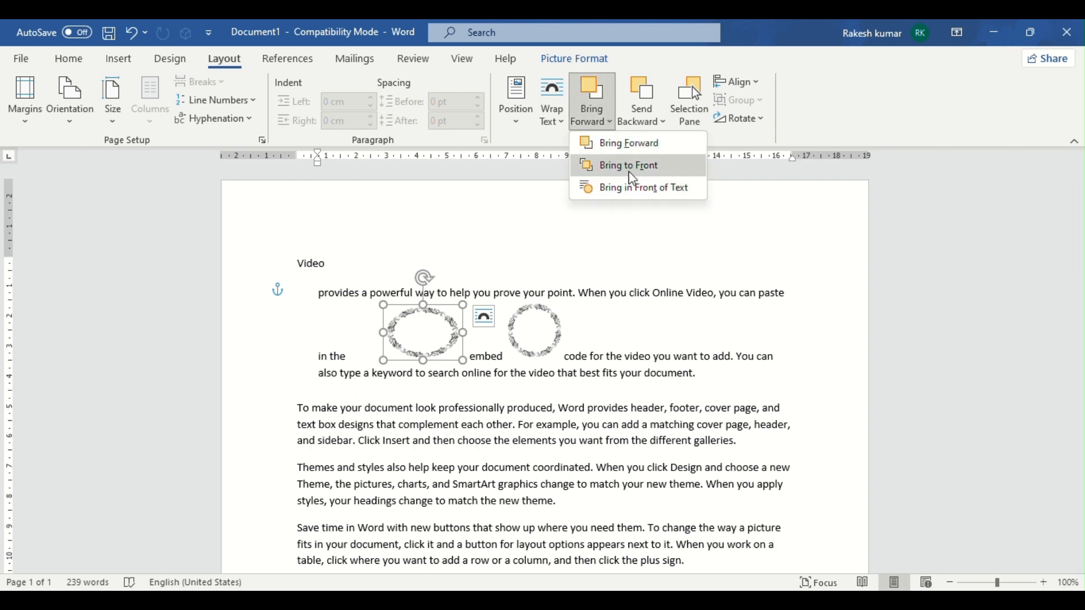
click(633, 179)
click(592, 120)
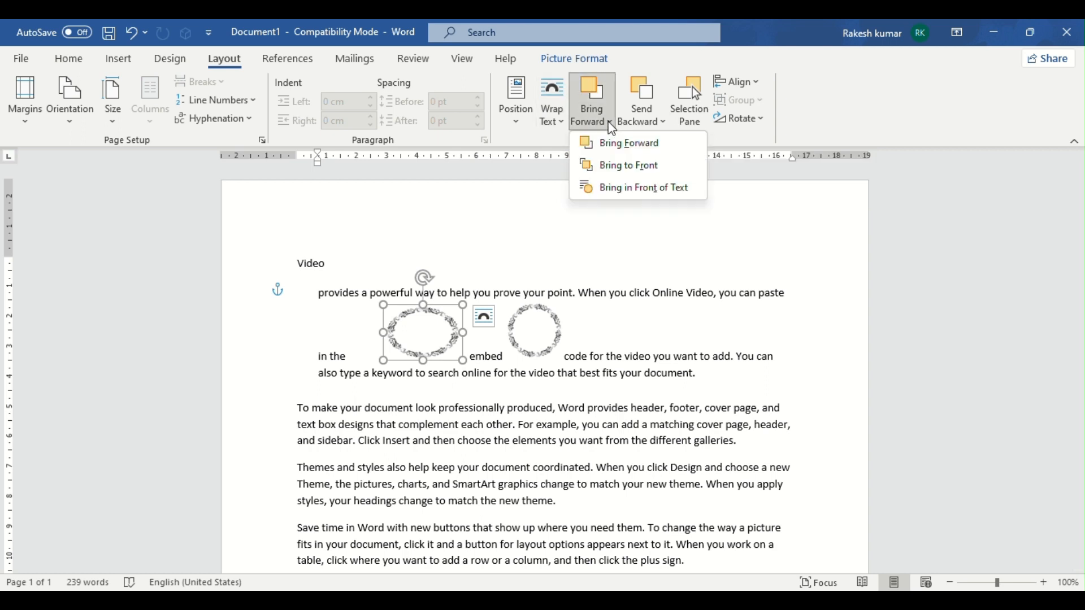
click(629, 192)
click(606, 120)
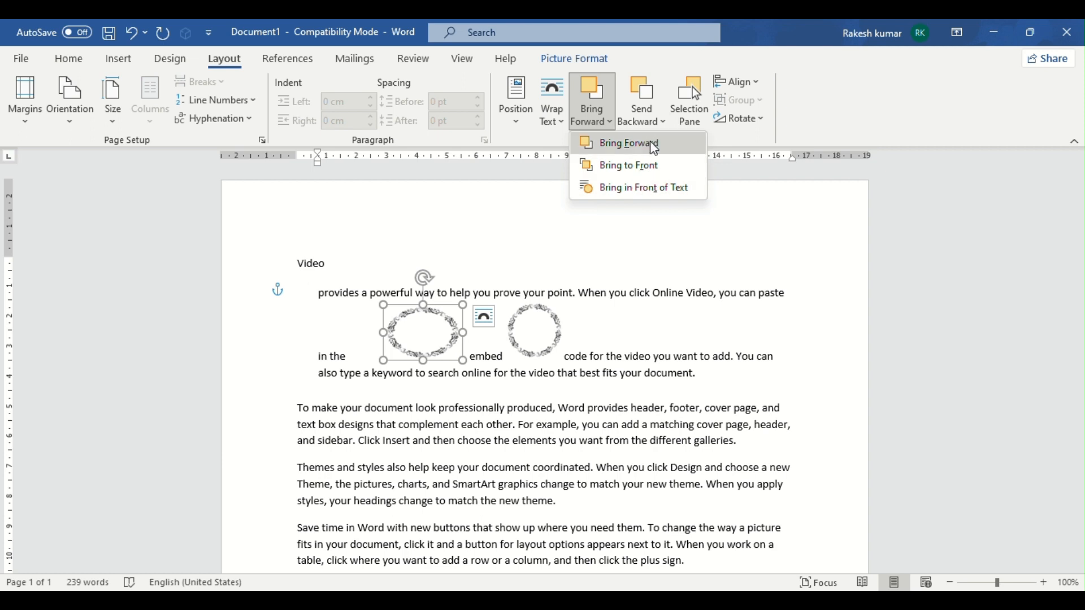
Try the first two Send Backward layer-order options on the oval wreath picture.
click(649, 122)
click(667, 144)
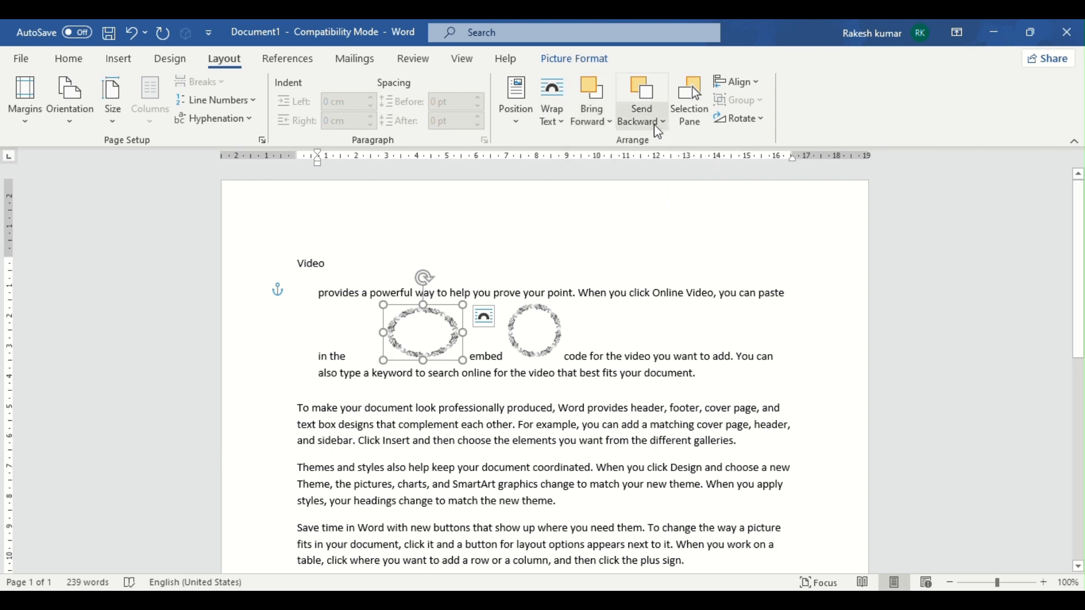
click(644, 120)
click(670, 173)
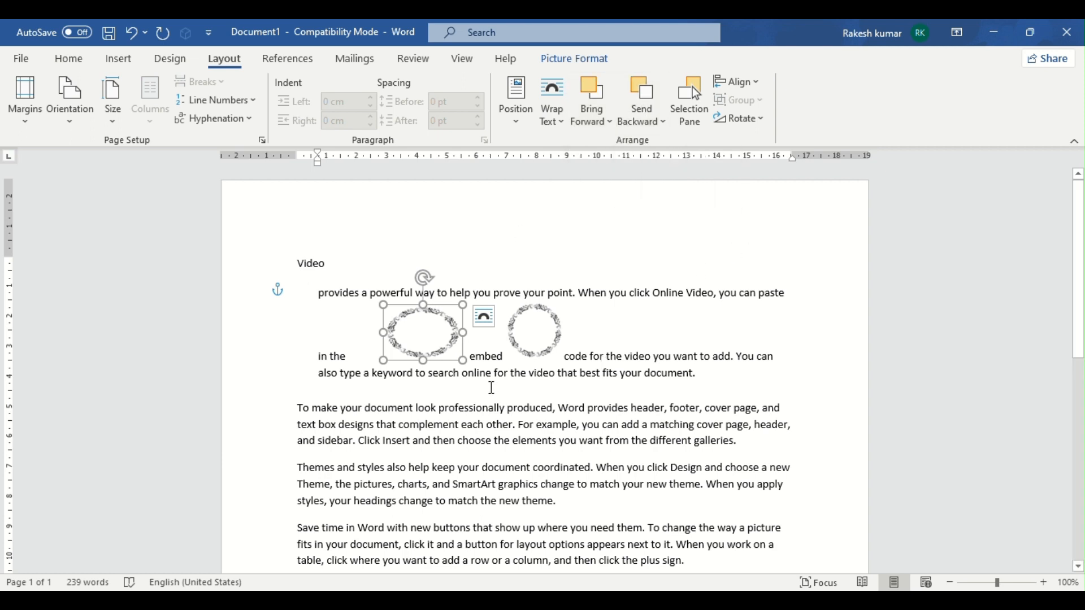
Delete both wreath pictures from the indented paragraph, starting with the oval one.
key(Delete)
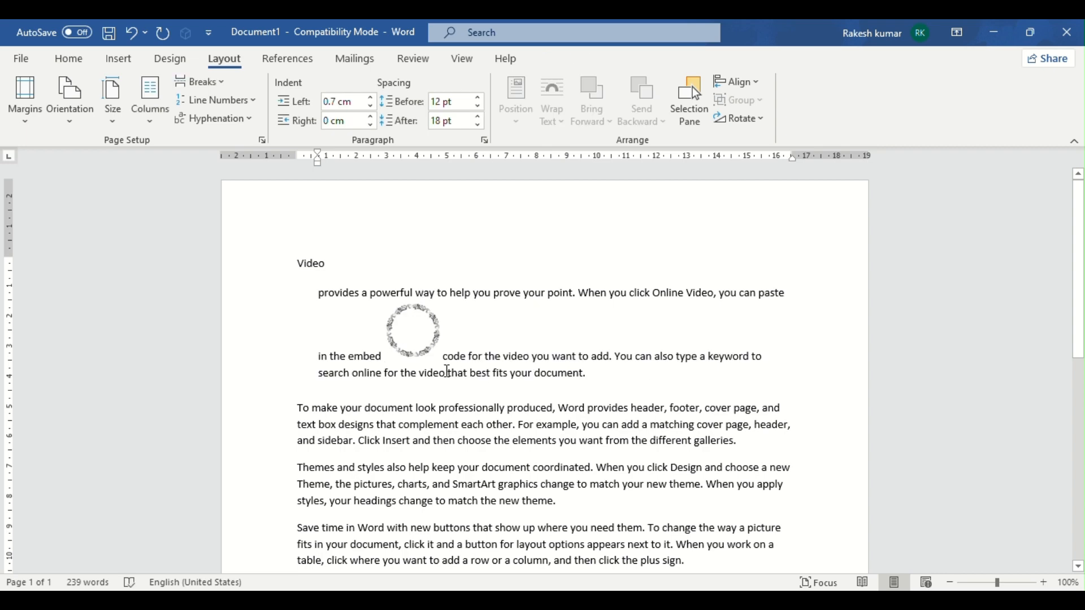
click(413, 339)
key(Delete)
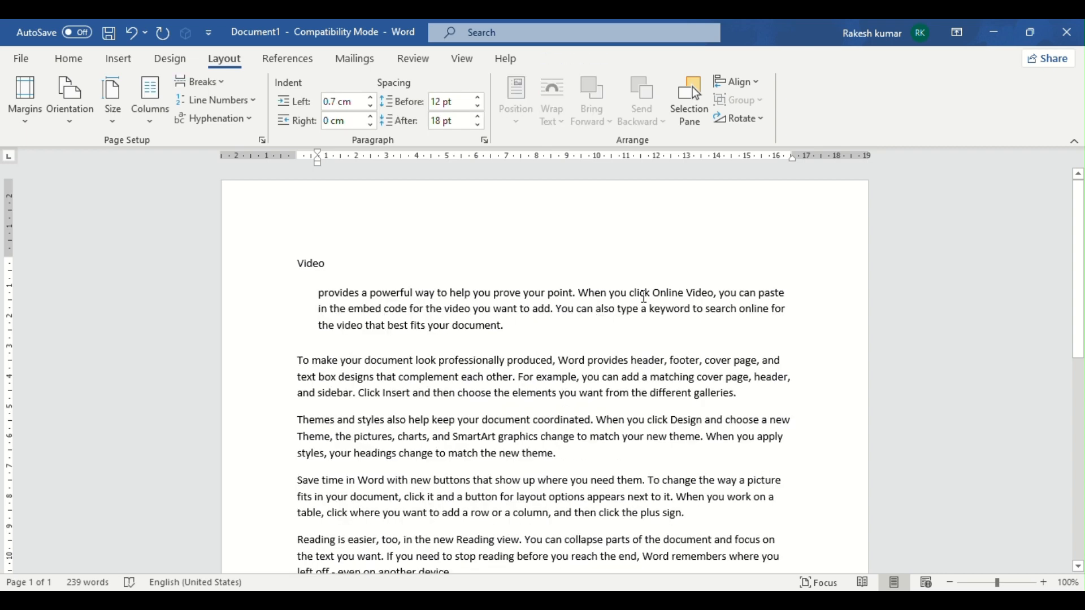
Display the Selection pane, select the whole indented paragraph while it is open, and close the pane.
click(690, 113)
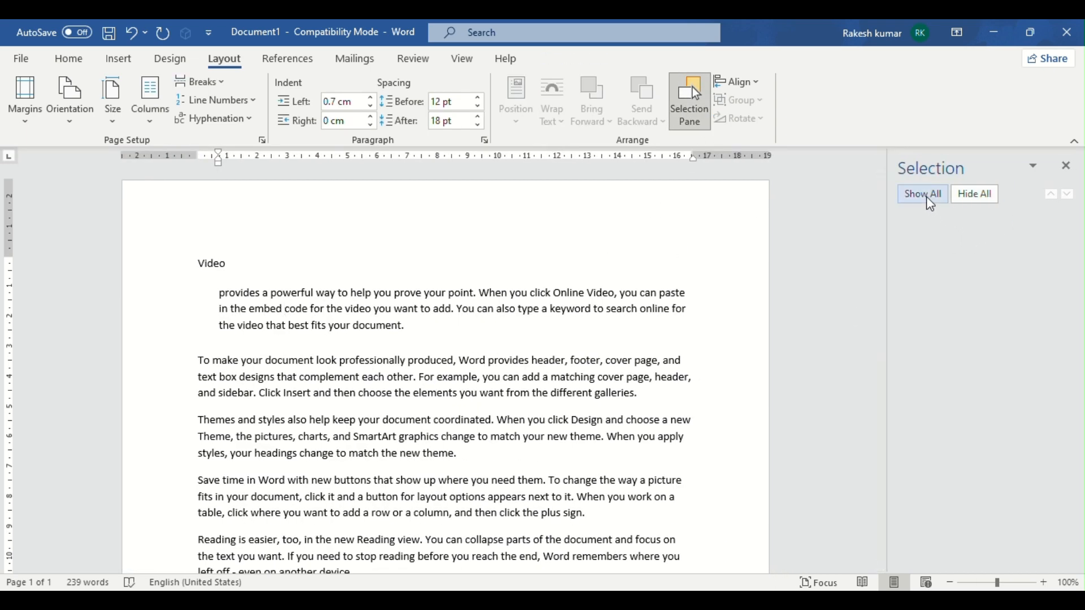
drag(196, 299, 356, 326)
click(480, 332)
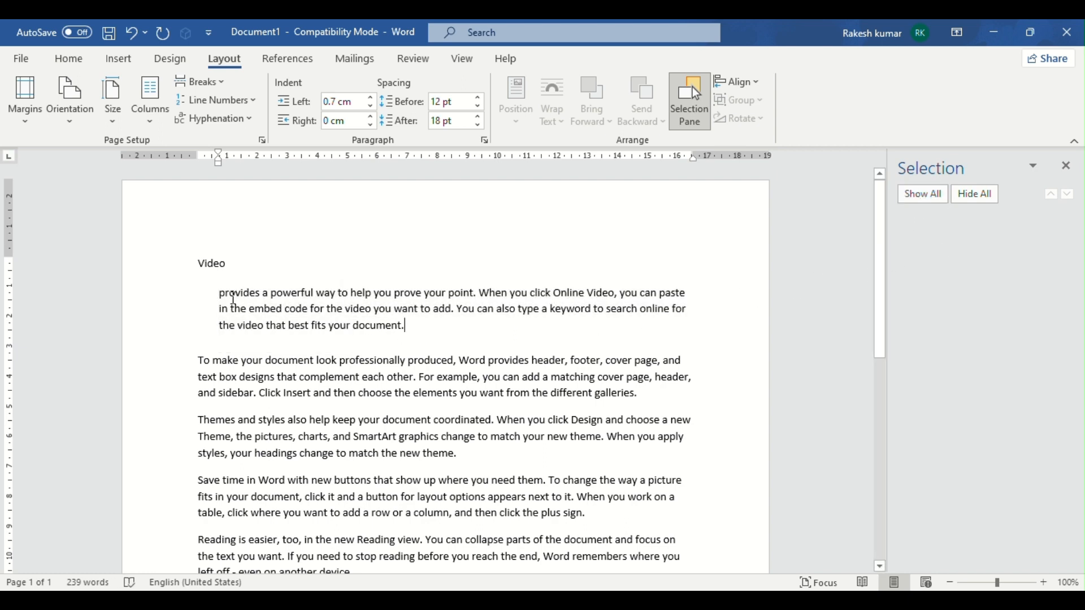
drag(233, 298, 395, 344)
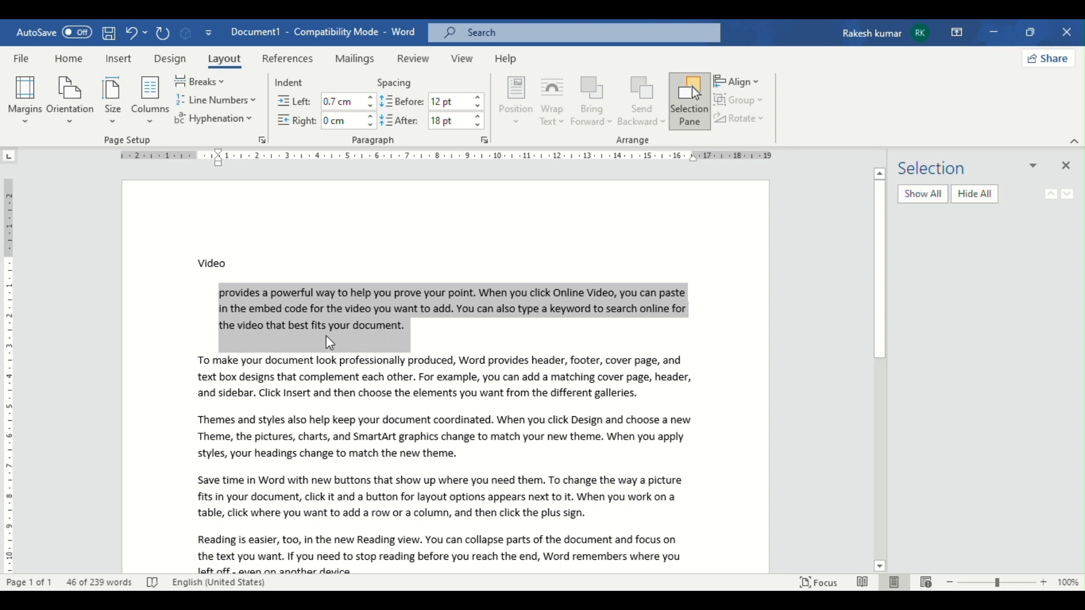
click(1066, 165)
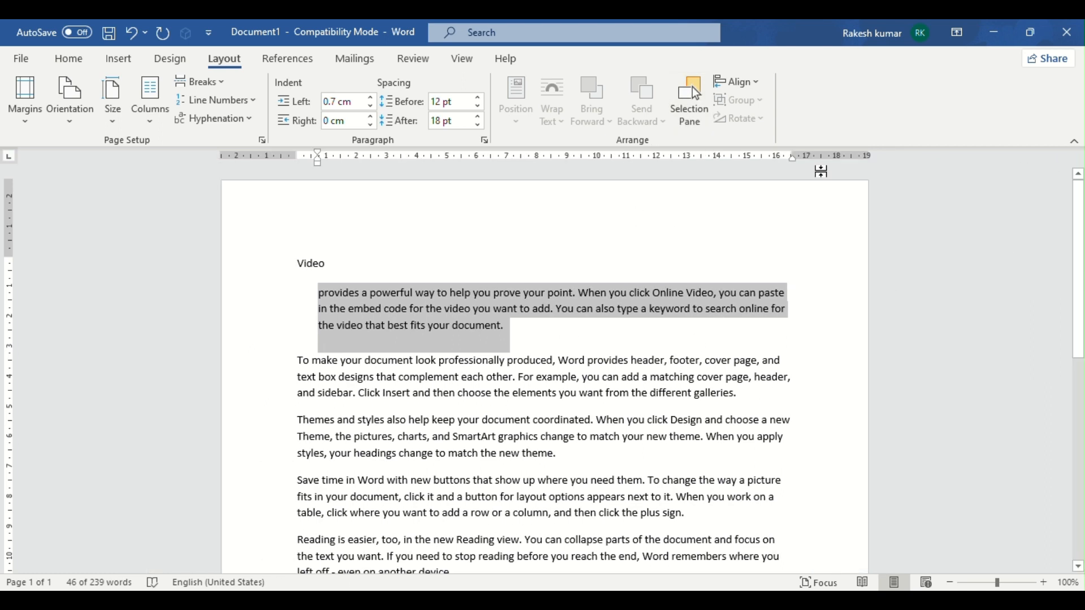
Switch the object alignment reference to Align to Page and back to Align to Margin.
click(737, 82)
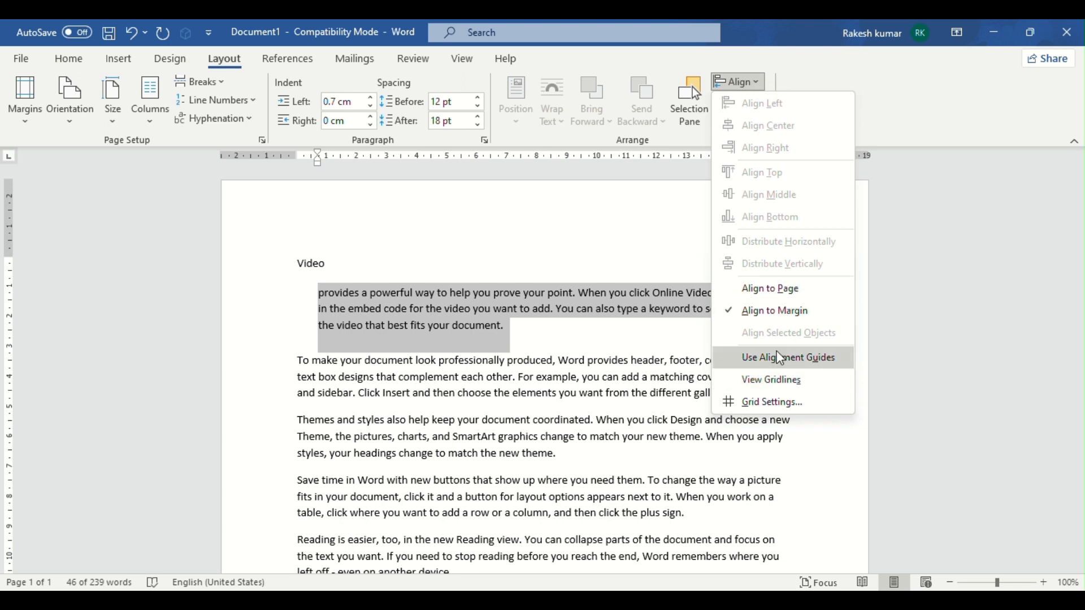
click(783, 294)
click(737, 82)
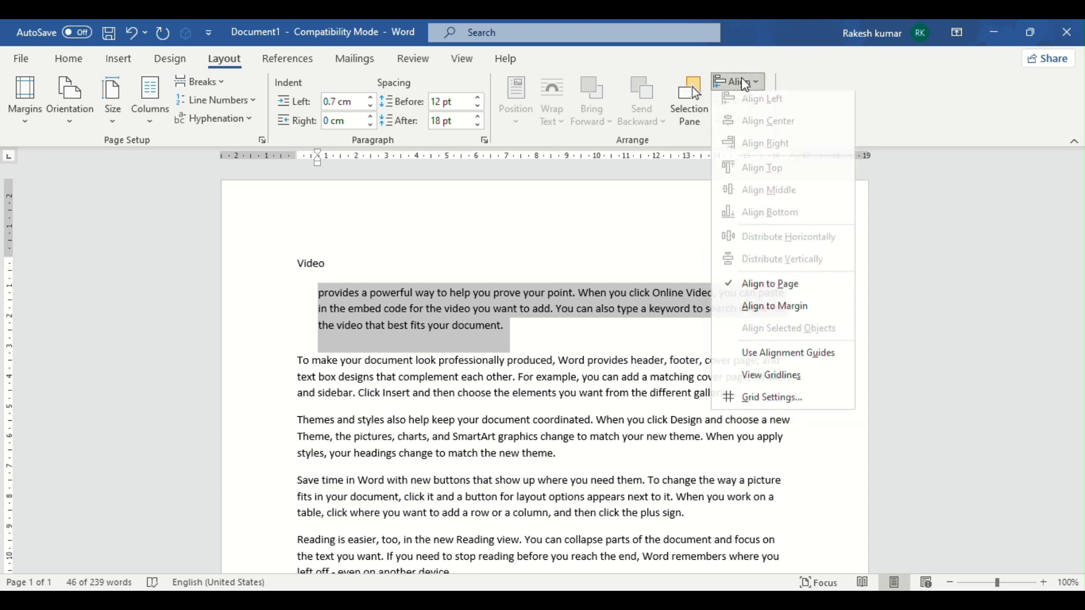
click(792, 314)
Review the Grid and Guides settings for alignment guides, snapping and grid spacing, and leave without applying changes.
click(734, 84)
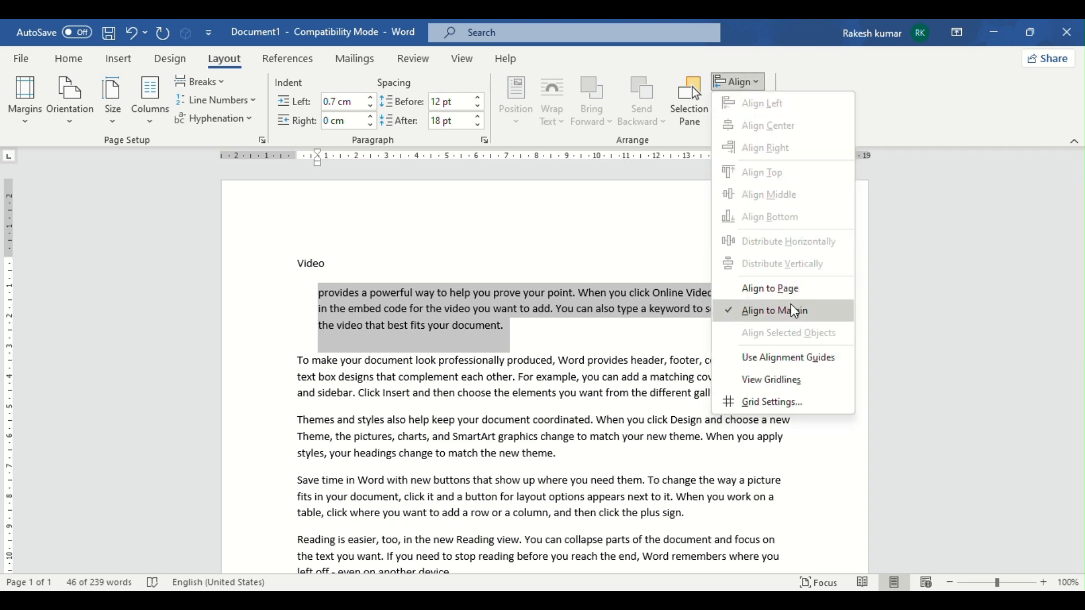
click(771, 402)
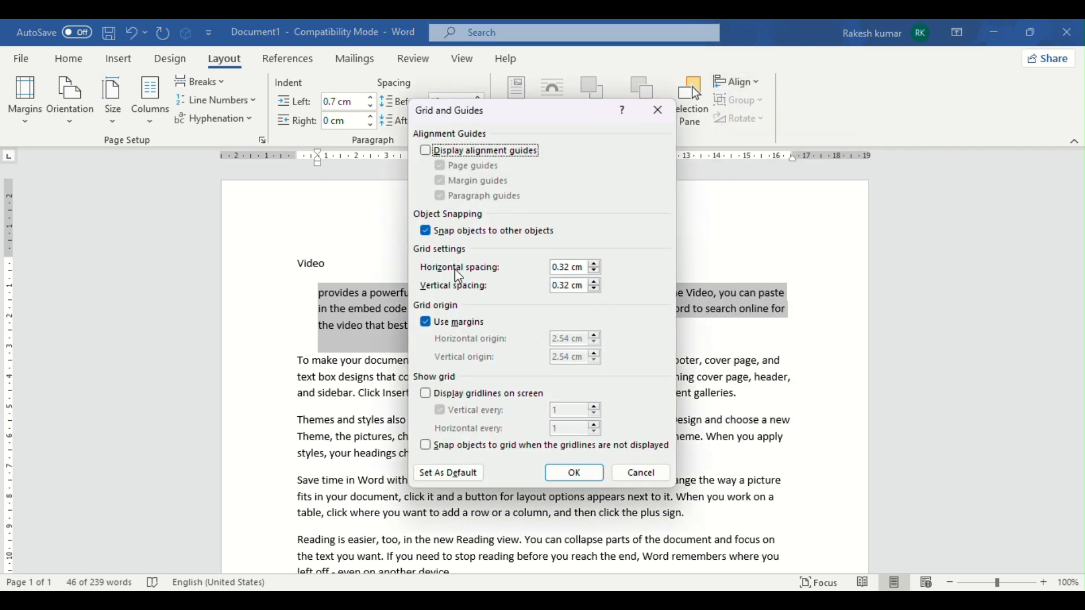
click(641, 474)
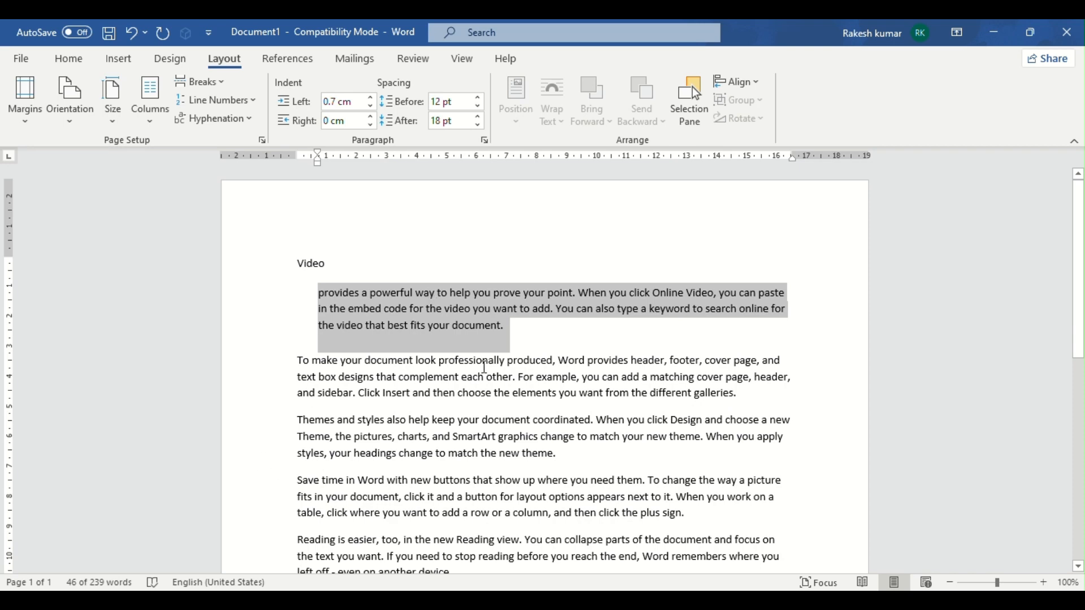
scroll(484, 367, down, 4)
scroll(469, 354, up, 2)
scroll(469, 354, up, 2)
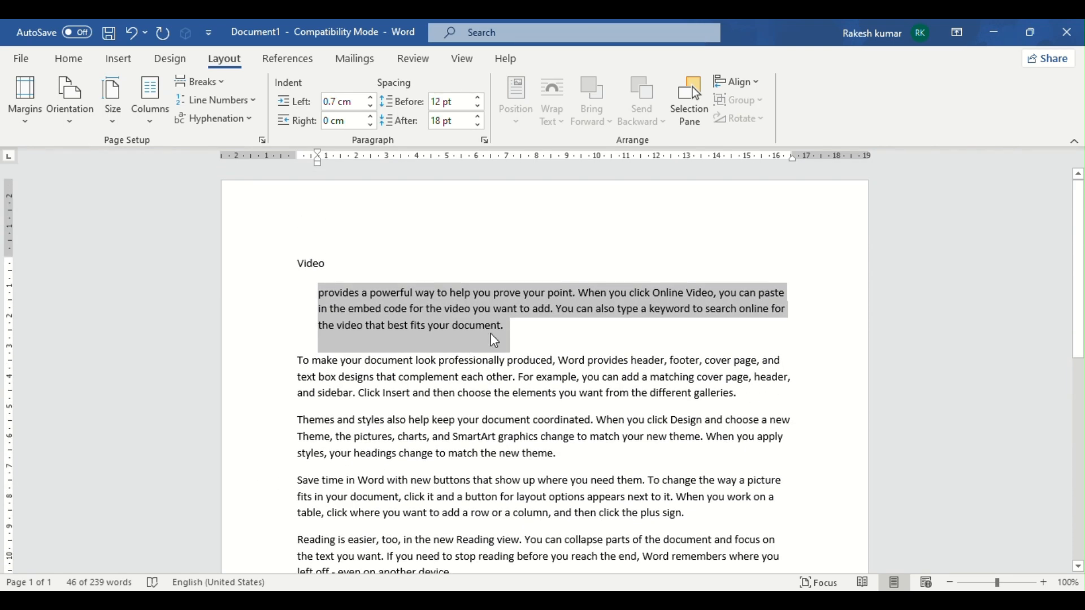